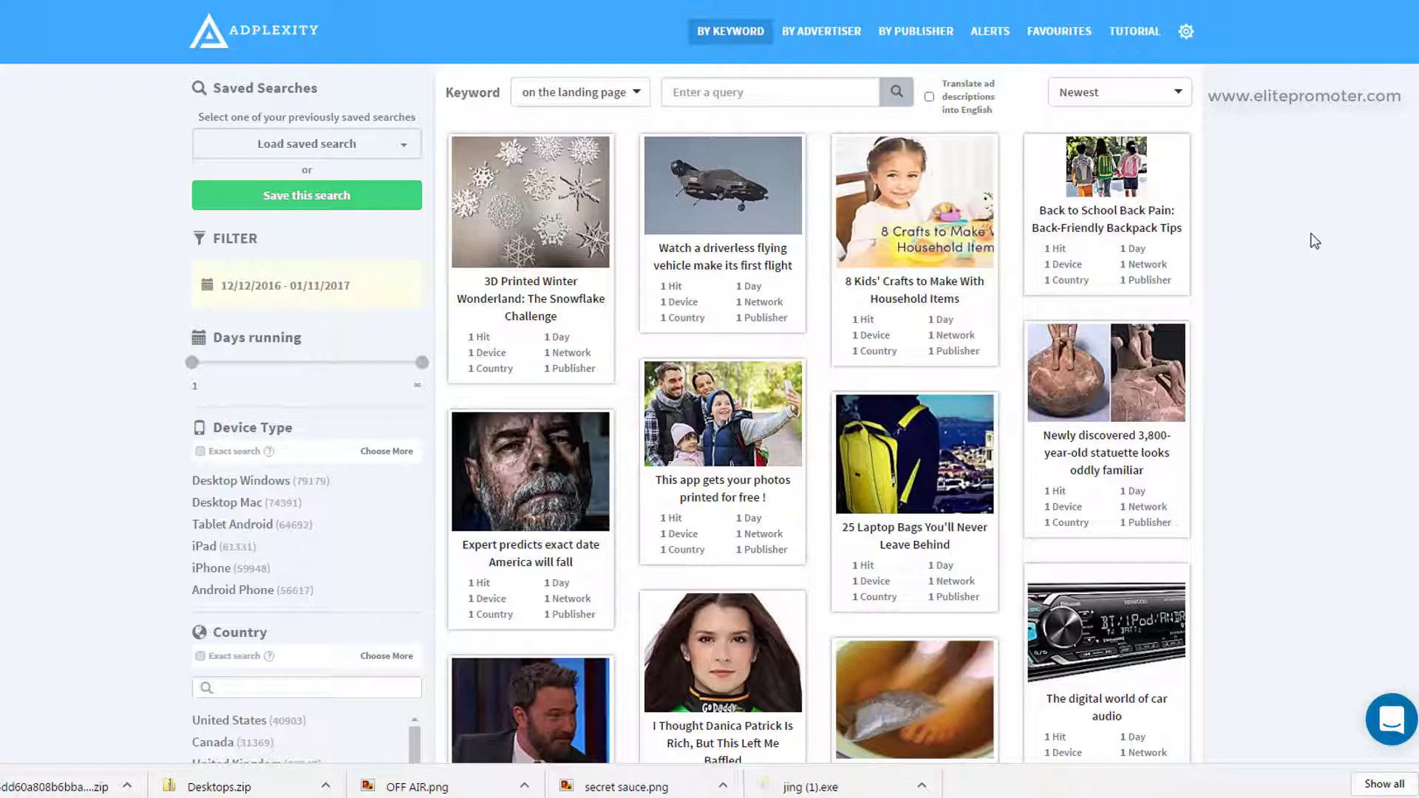
Keep newest-first sorting and set the date range to Last 30 Days (12/13/2016–01/11/2017)
{"action": "left_click", "coordinate": [1171, 103]}
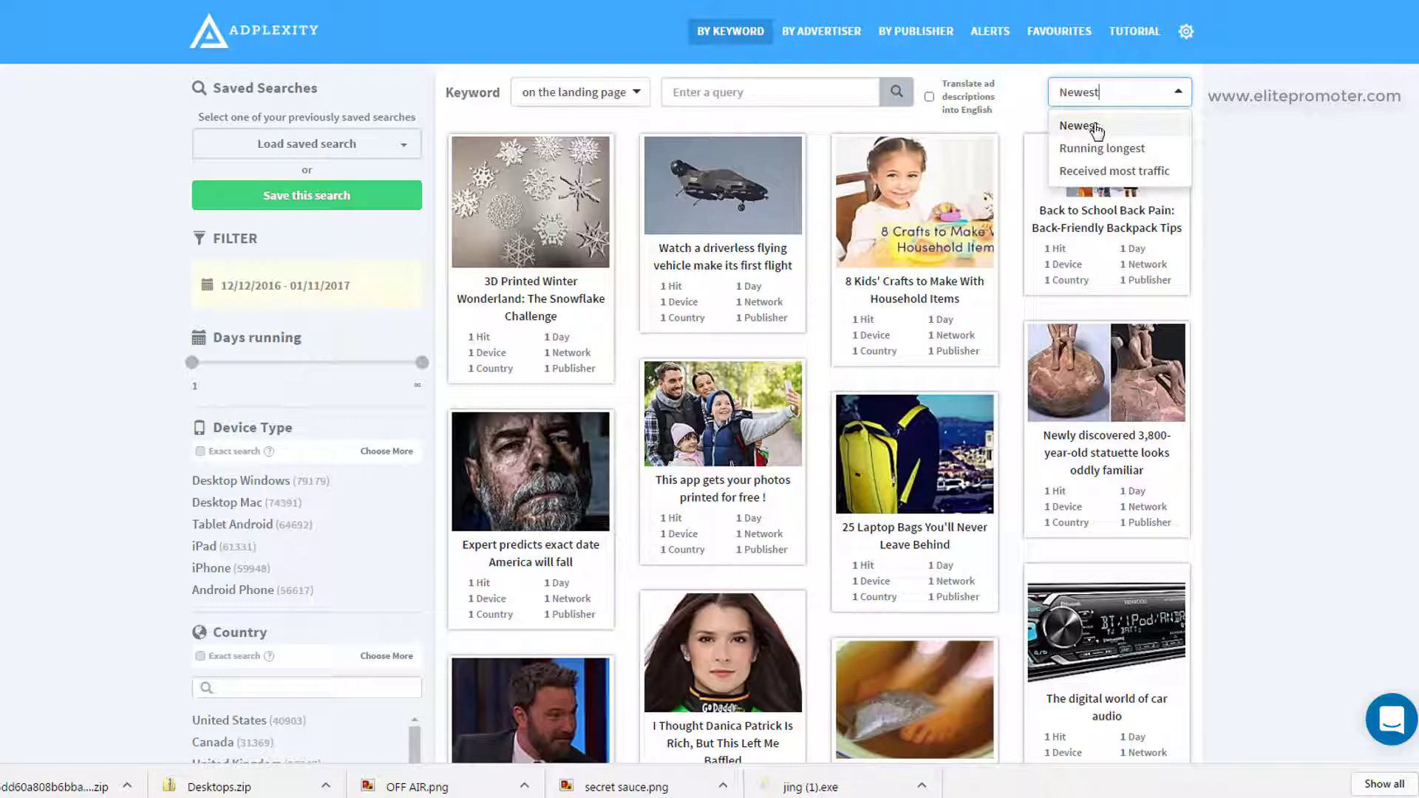
{"action": "left_click", "coordinate": [1092, 127]}
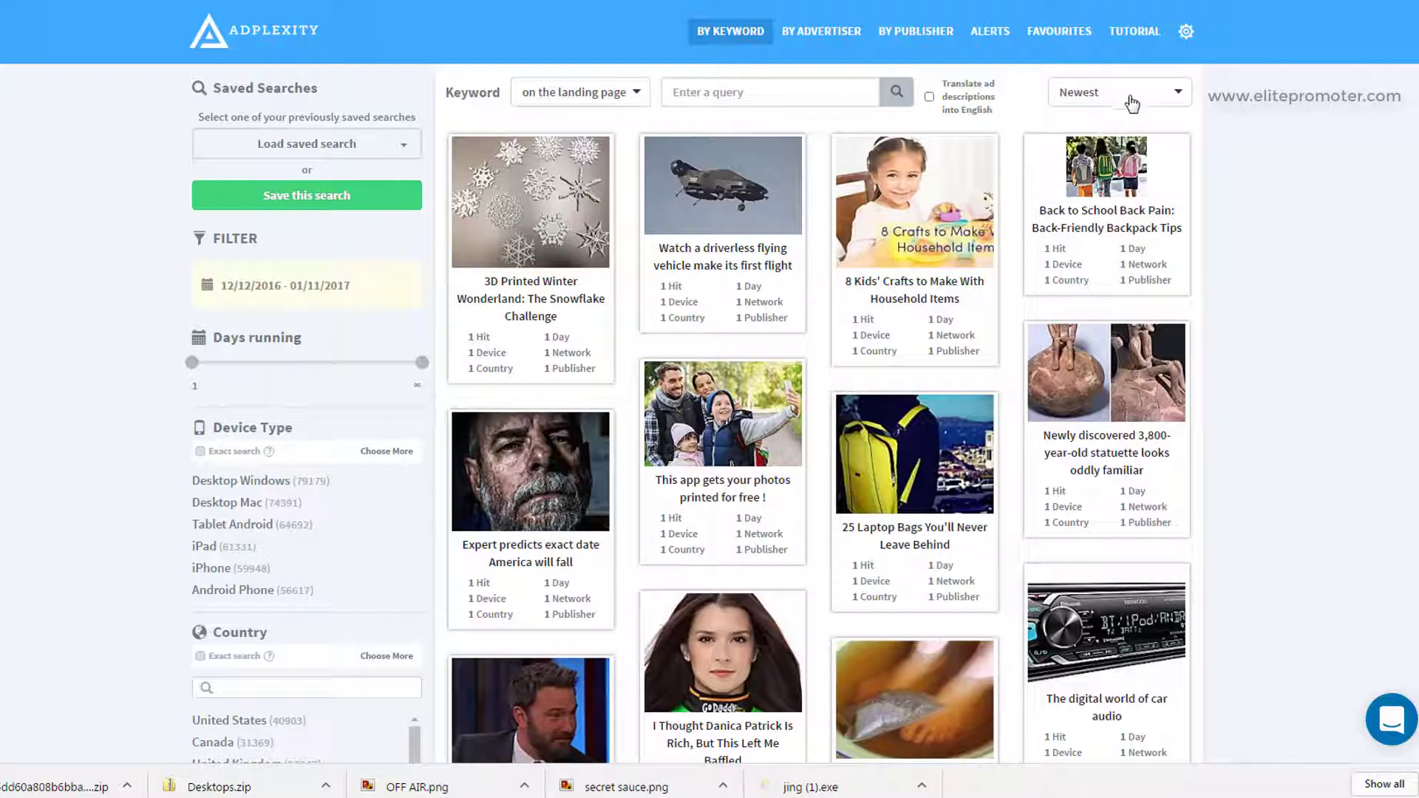
{"action": "left_click", "coordinate": [243, 290]}
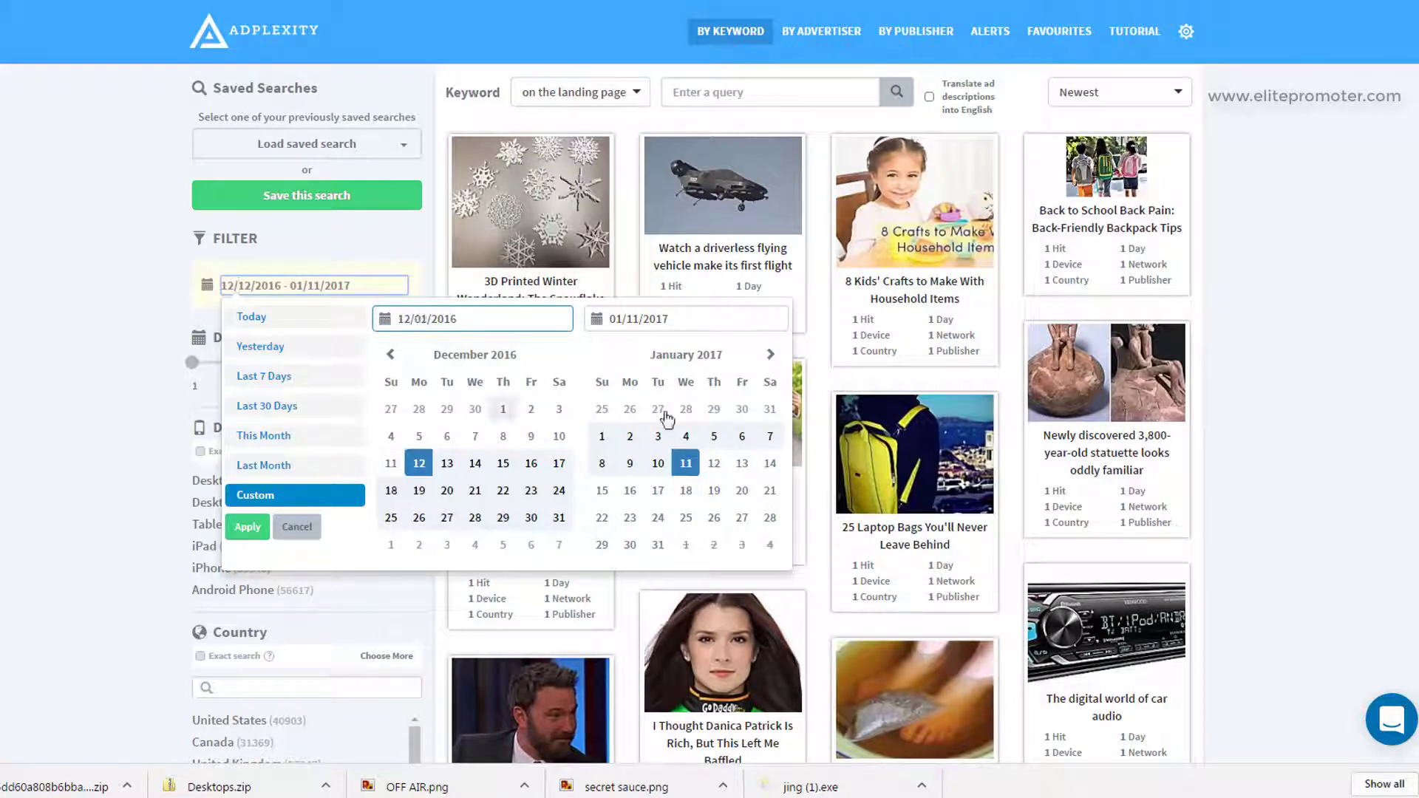
{"action": "left_click", "coordinate": [299, 405]}
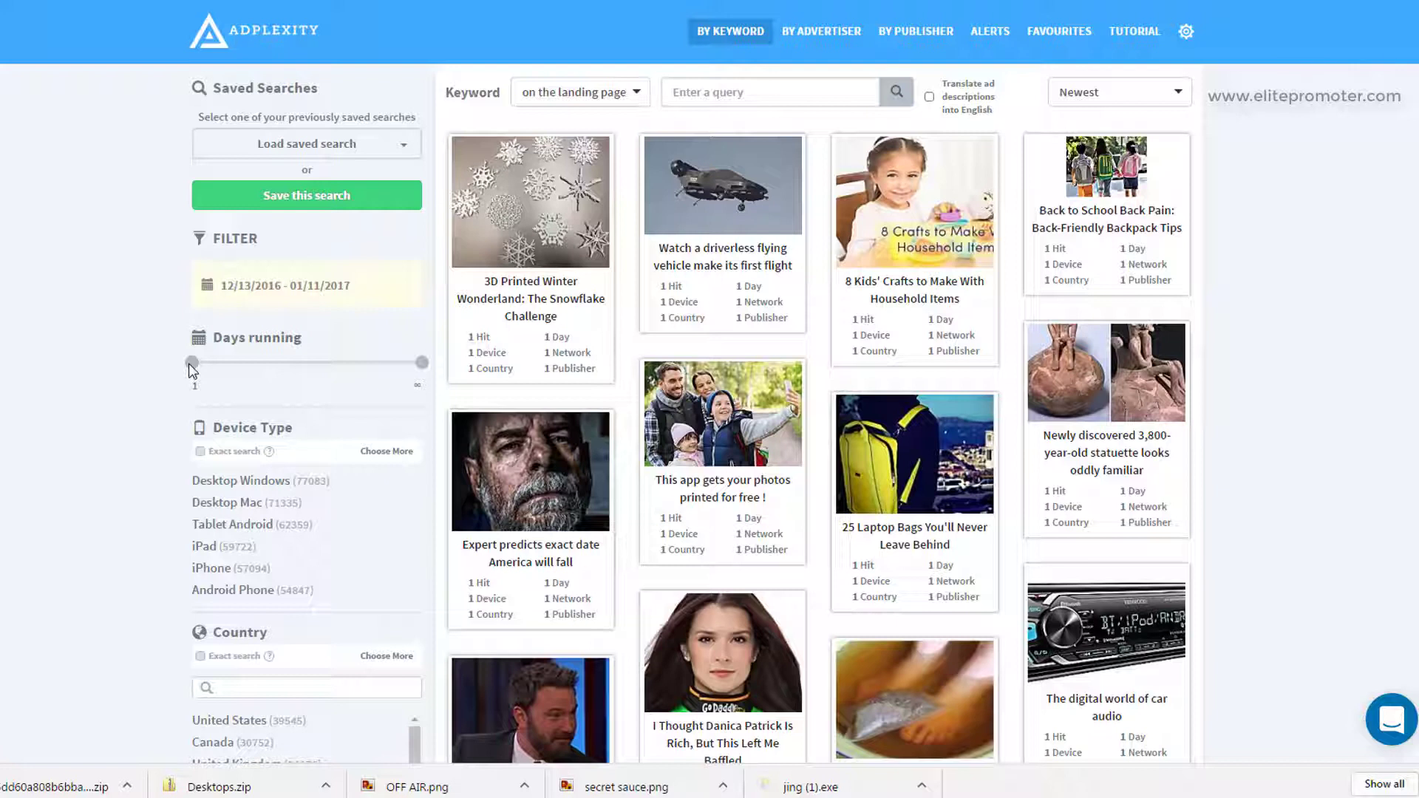
Raise the Days running slider's minimum from 1 to 10 days
{"action": "left_click_drag", "start_coordinate": [190, 366], "coordinate": [219, 369]}
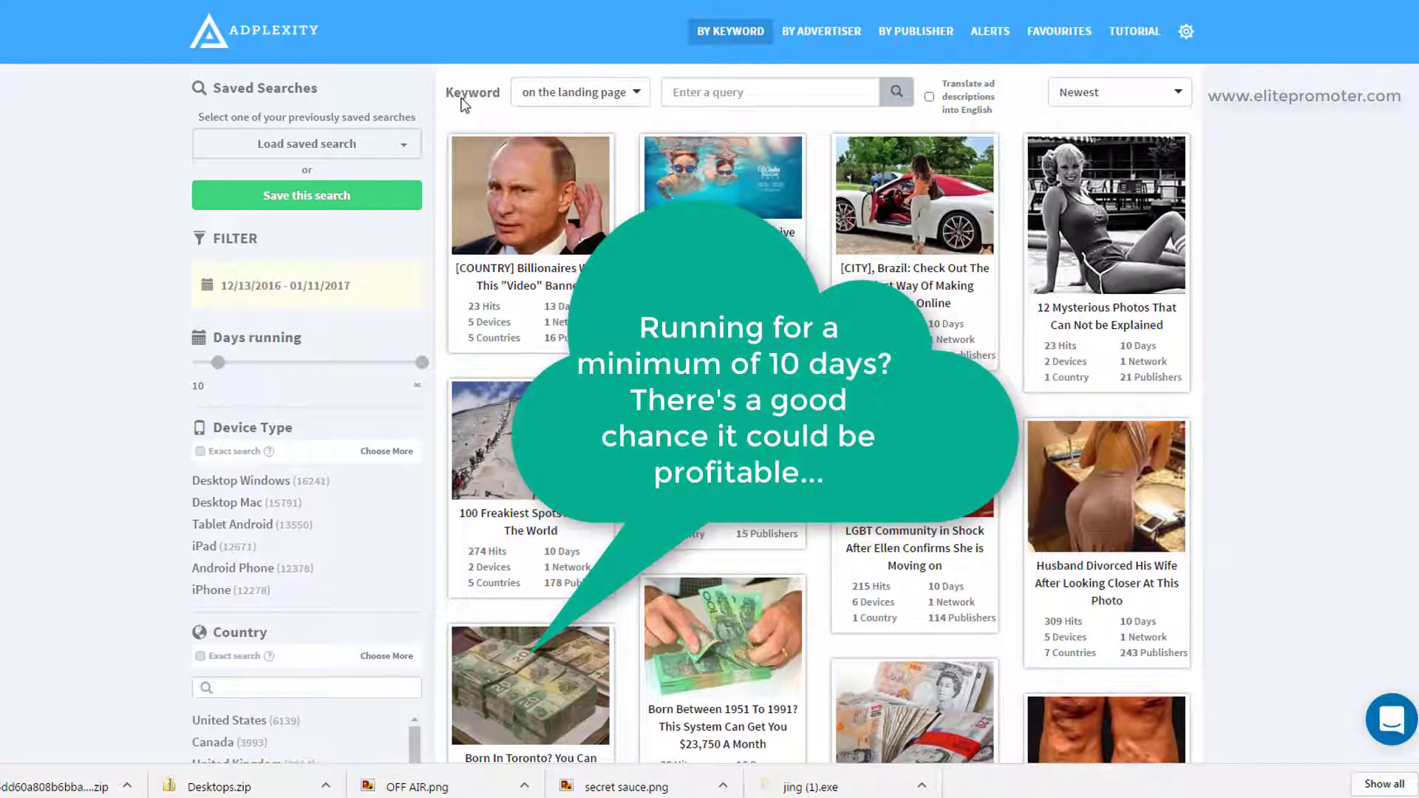
{"action": "mouse_move", "coordinate": [491, 211]}
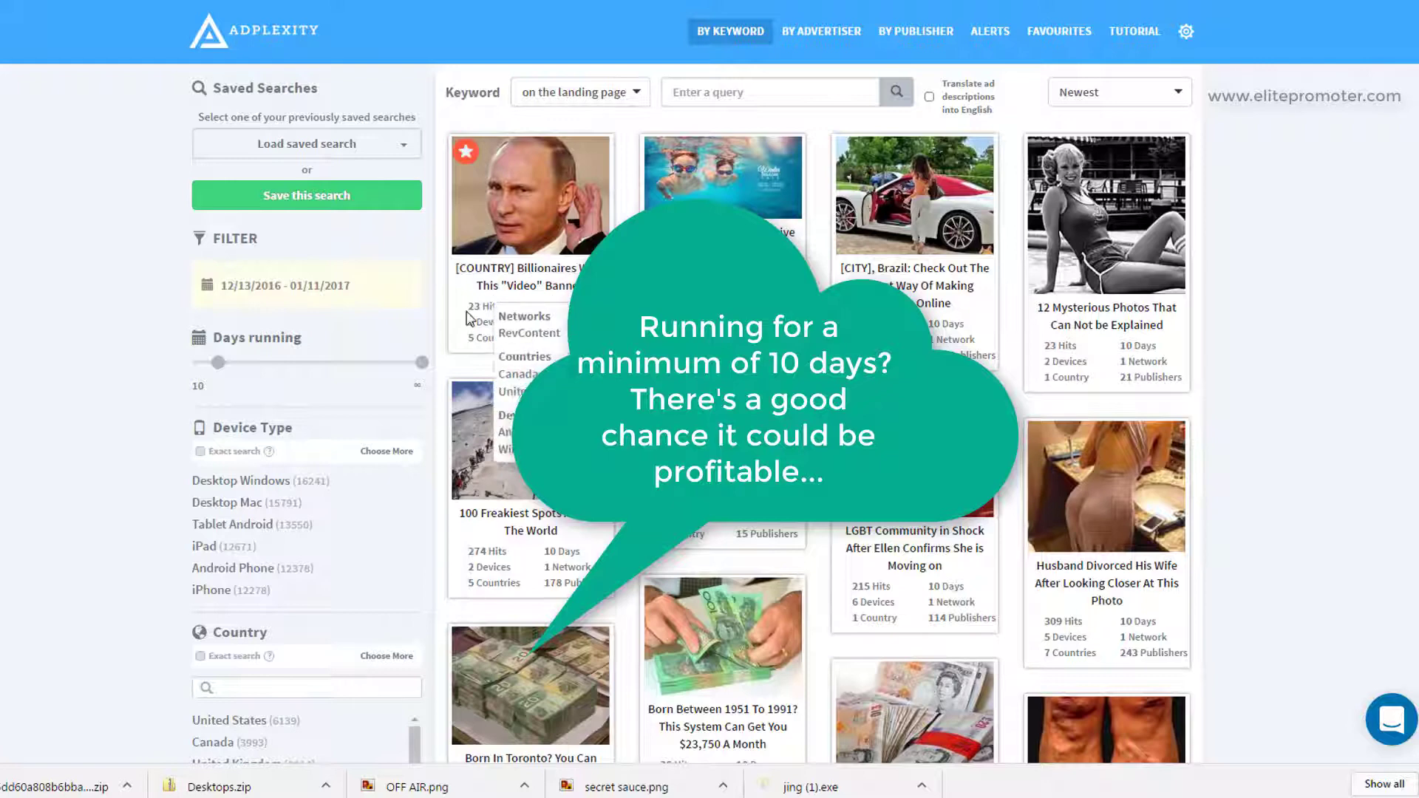
{"action": "mouse_move", "coordinate": [666, 252]}
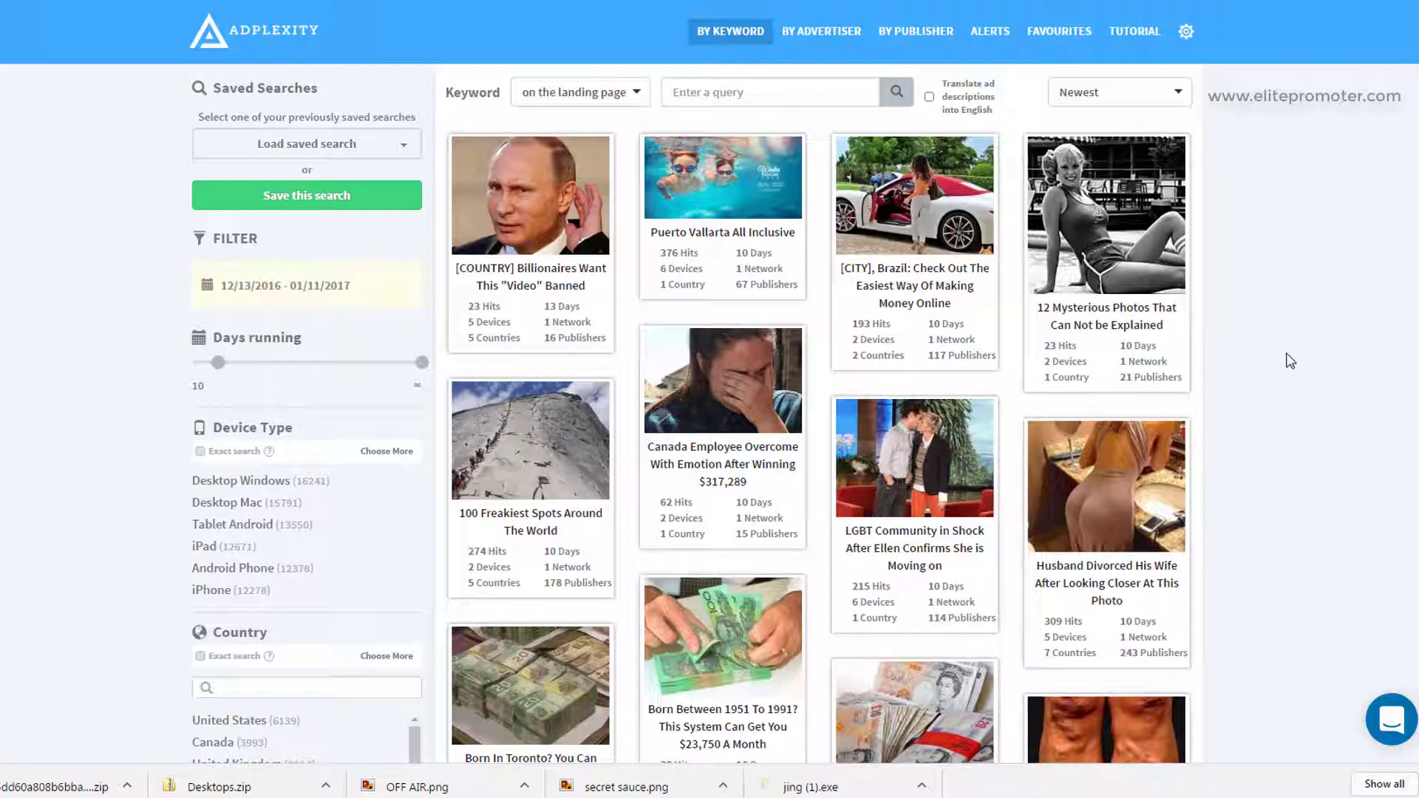
{"action": "scroll", "coordinate": [220, 432], "scroll_direction": "down", "scroll_amount": 12}
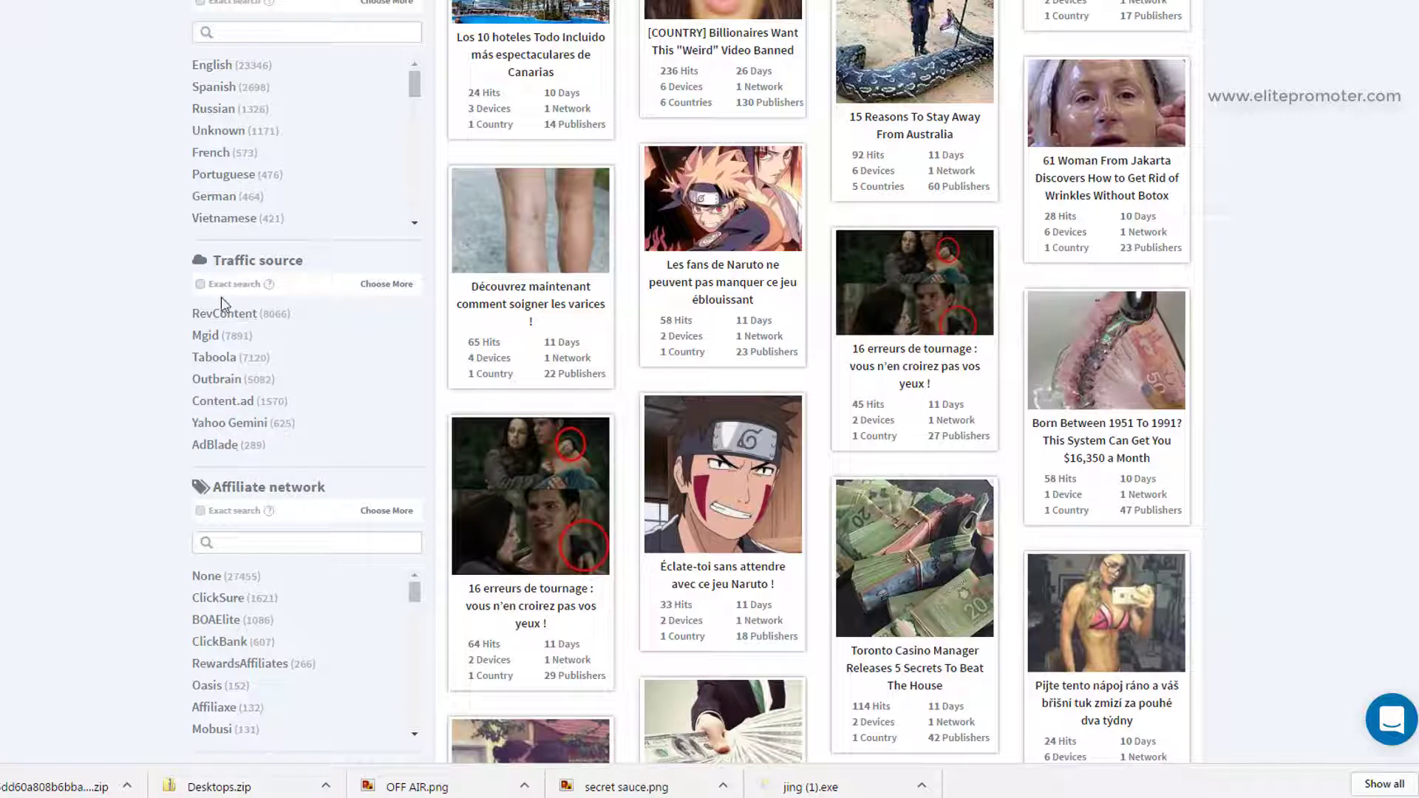
Filter to RevContent traffic and open the '100 Freakiest Spots Around The World' ad
{"action": "left_click", "coordinate": [224, 317]}
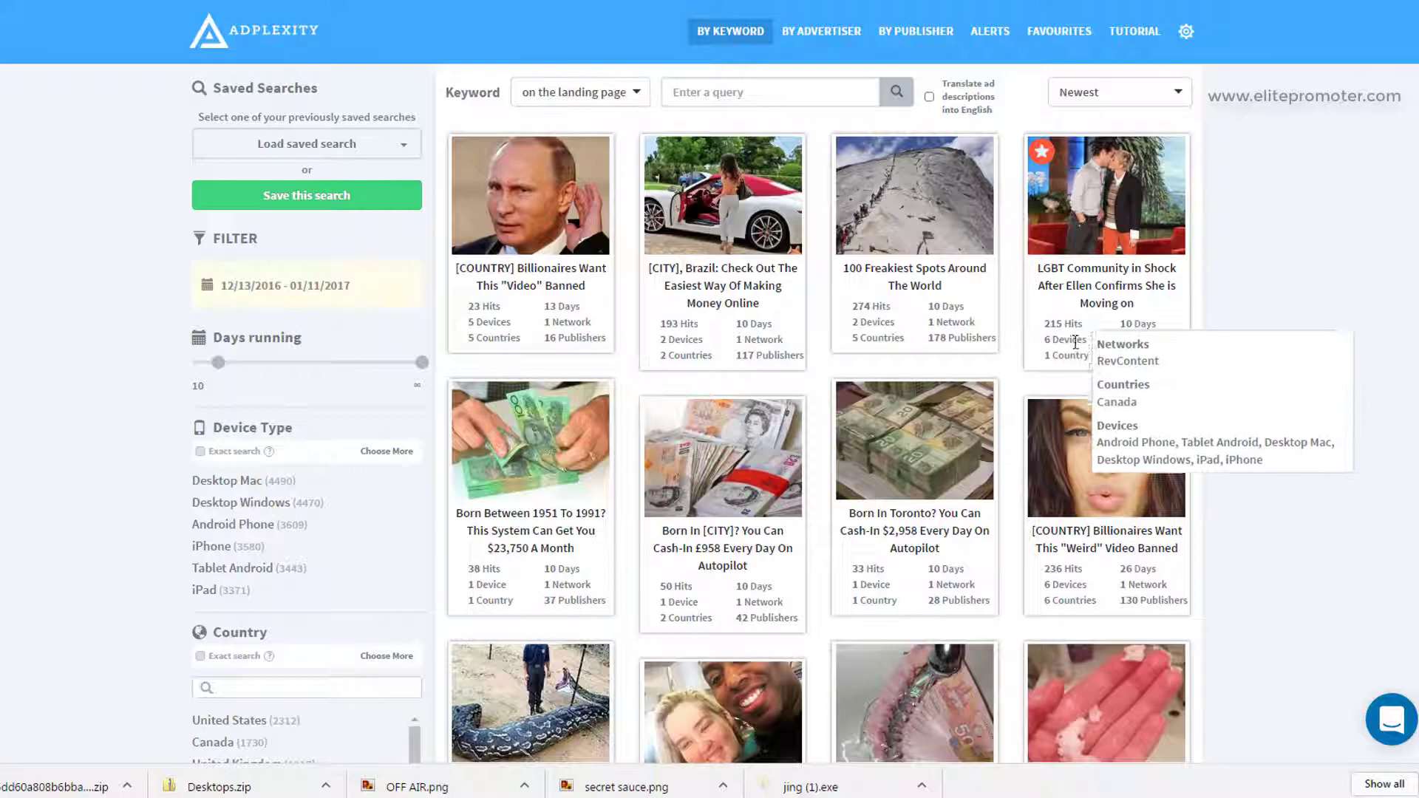
{"action": "scroll", "coordinate": [1275, 510], "scroll_direction": "down", "scroll_amount": 1}
{"action": "scroll", "coordinate": [1276, 512], "scroll_direction": "up", "scroll_amount": 1}
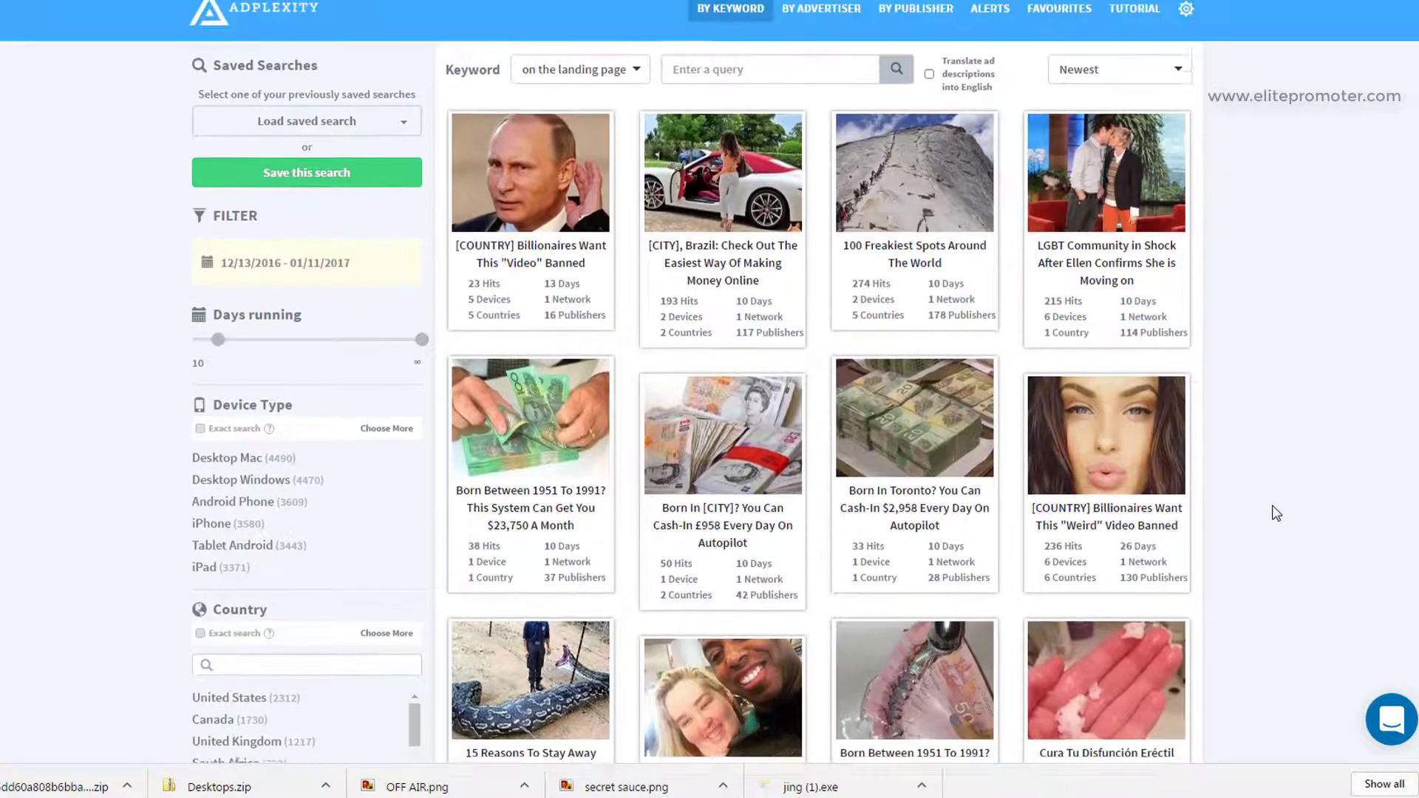
{"action": "mouse_move", "coordinate": [924, 318]}
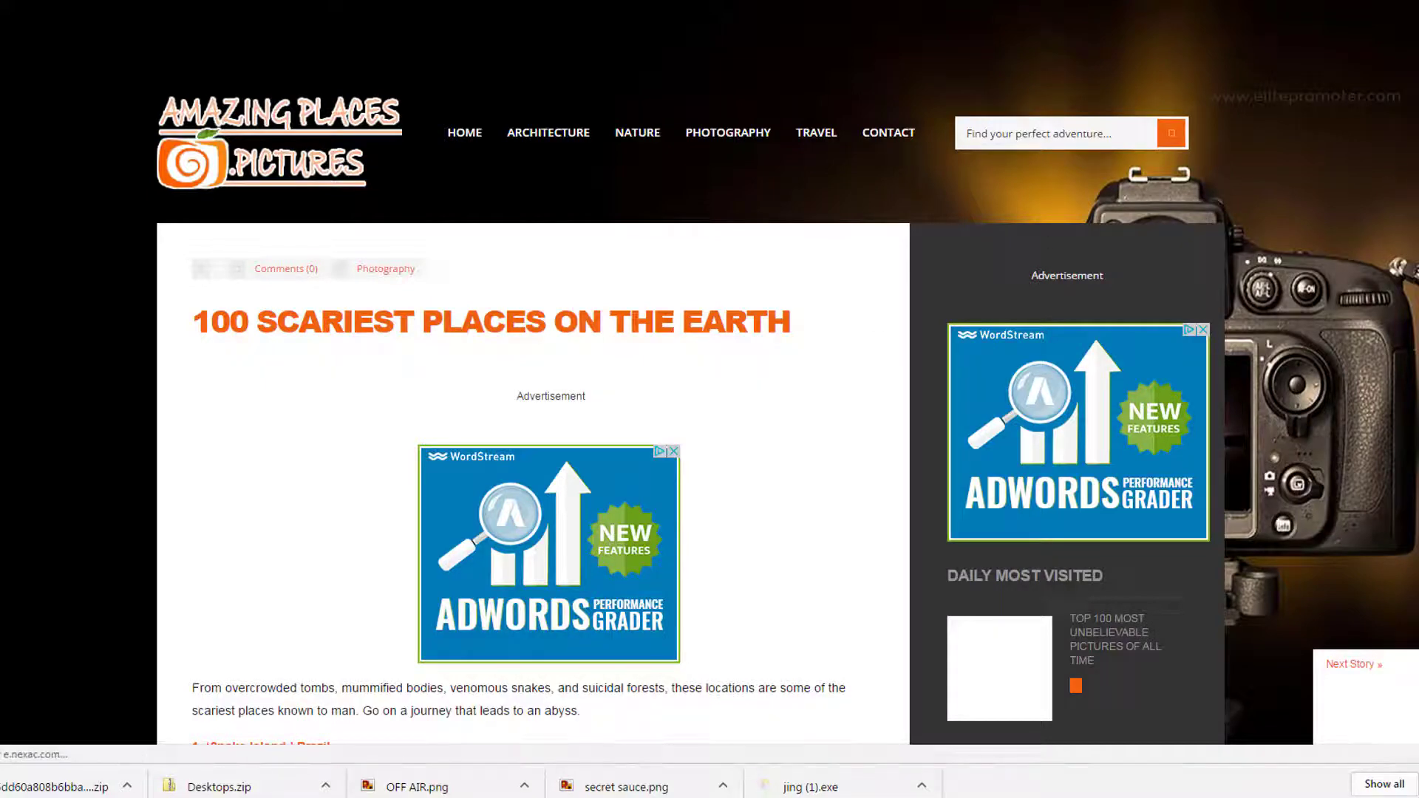
Scroll through the '100 Scariest Places on the Earth' article and its ads, then close the tab
{"action": "scroll", "coordinate": [780, 393], "scroll_direction": "down", "scroll_amount": 4}
{"action": "scroll", "coordinate": [532, 399], "scroll_direction": "down", "scroll_amount": 7}
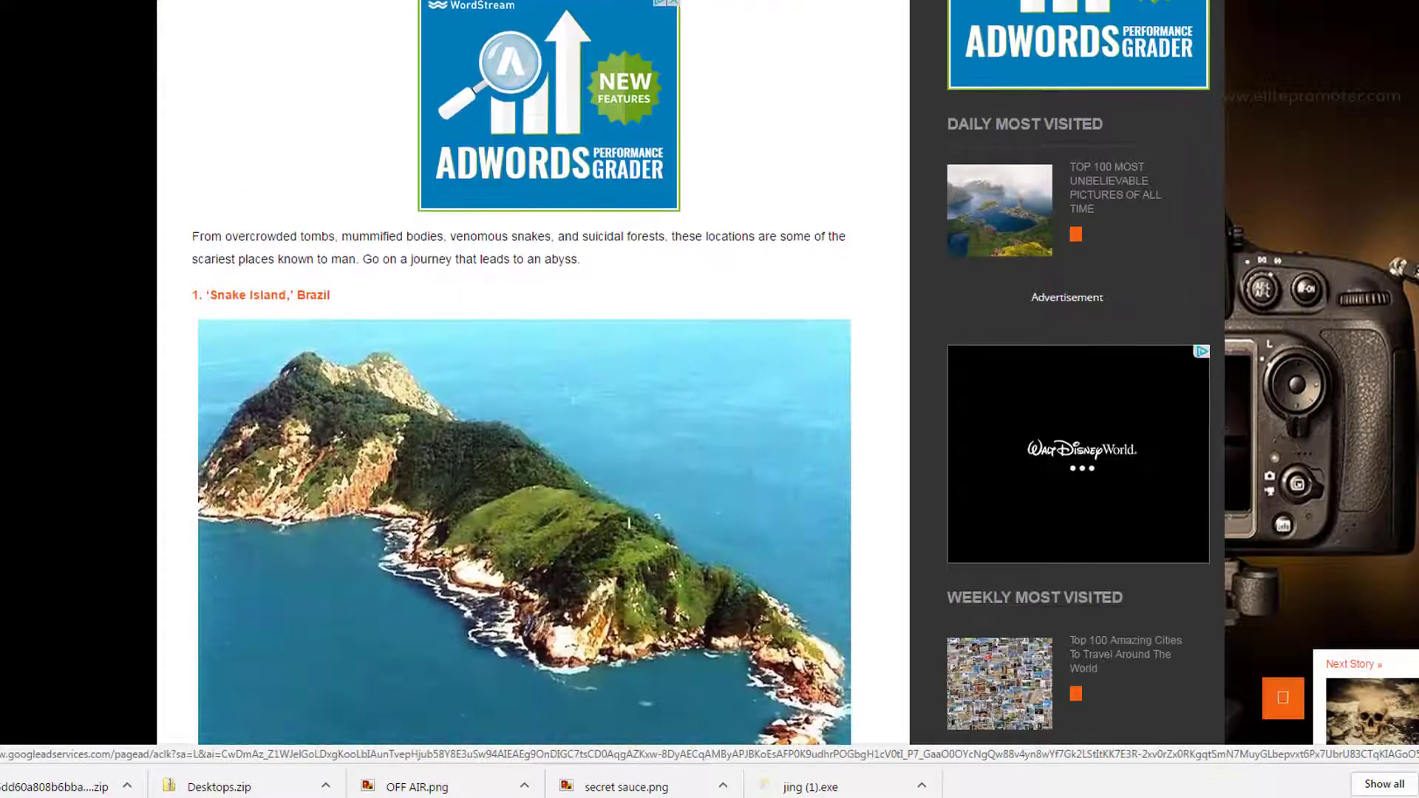
{"action": "scroll", "coordinate": [532, 399], "scroll_direction": "down", "scroll_amount": 3}
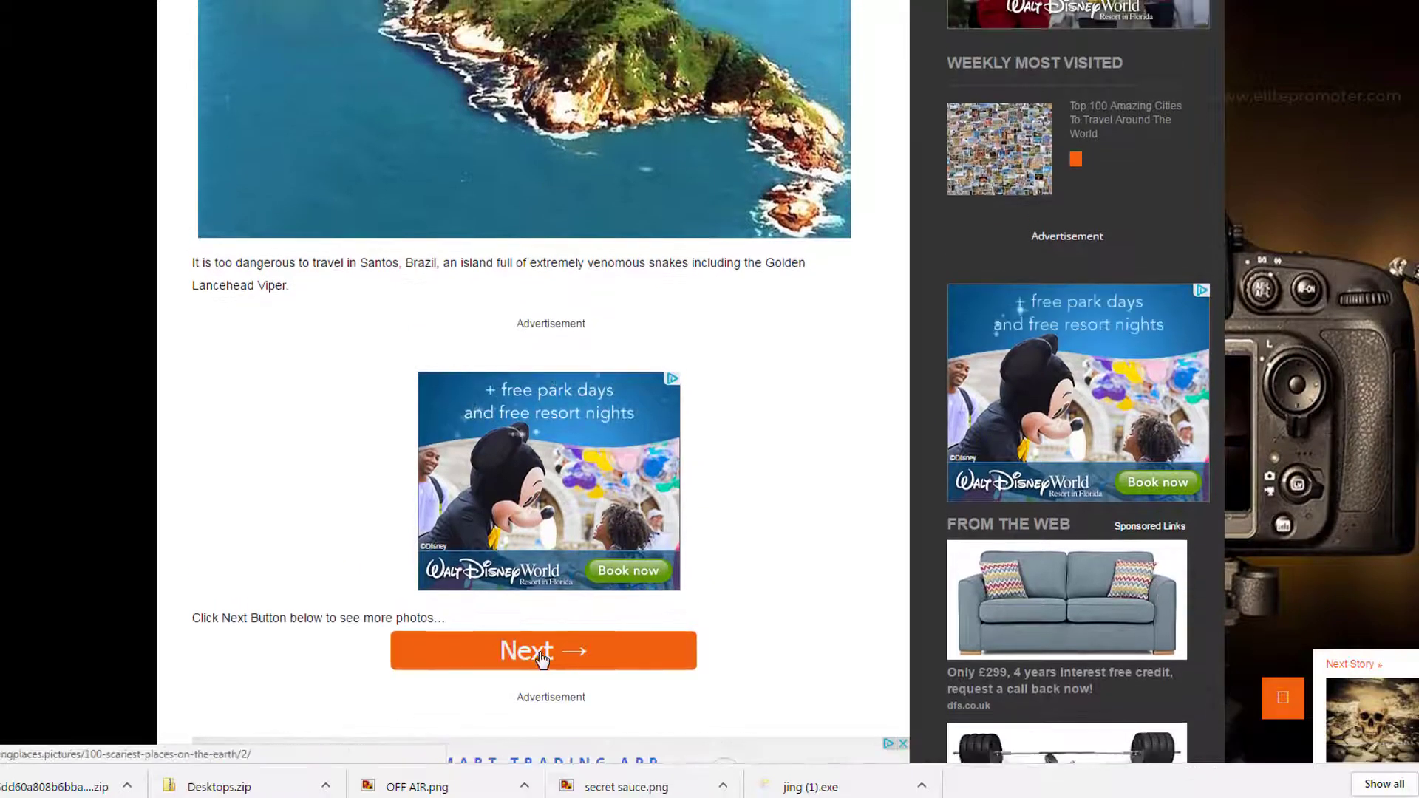
{"action": "scroll", "coordinate": [804, 506], "scroll_direction": "up", "scroll_amount": 13}
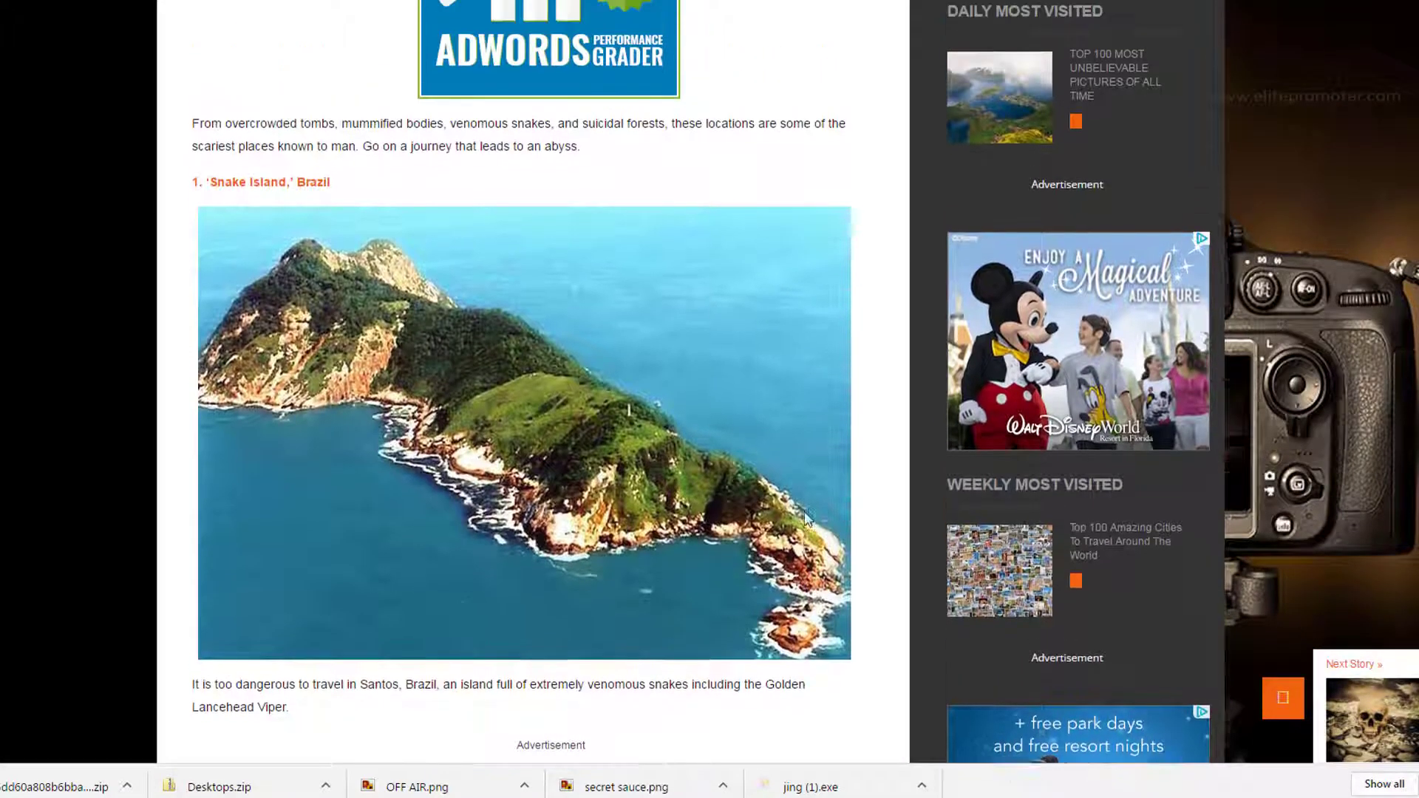
{"action": "scroll", "coordinate": [272, 347], "scroll_direction": "down", "scroll_amount": 20}
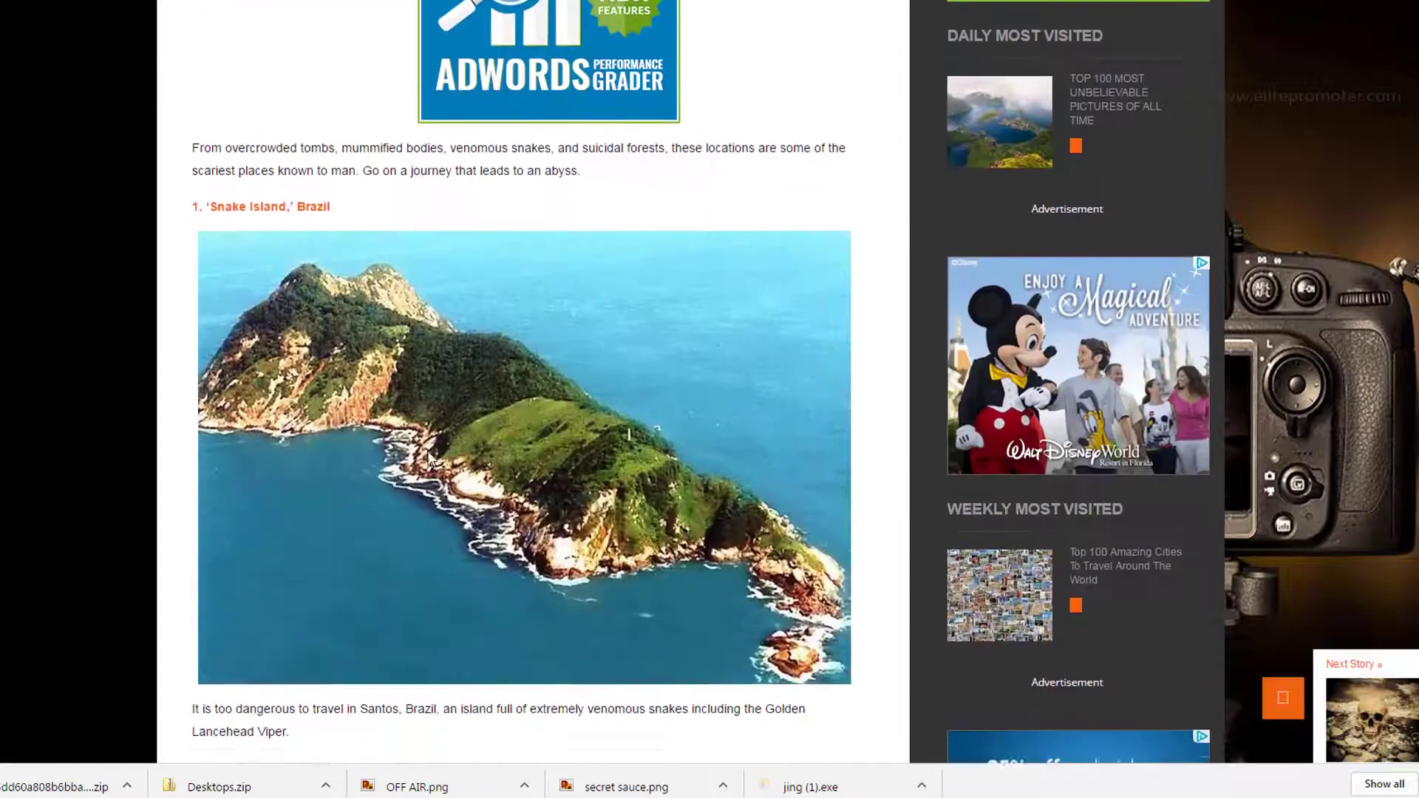
{"action": "scroll", "coordinate": [657, 423], "scroll_direction": "up", "scroll_amount": 2}
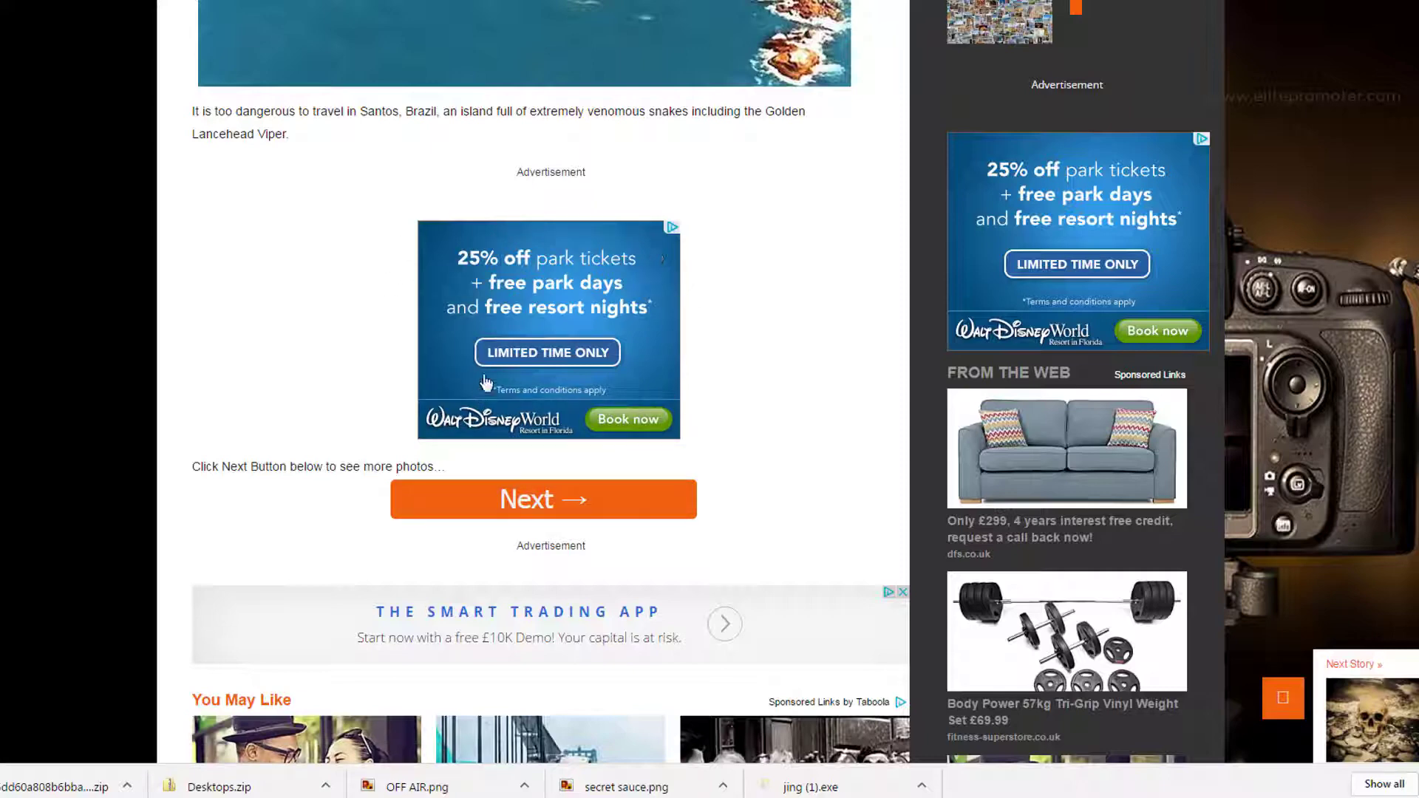
{"action": "scroll", "coordinate": [784, 513], "scroll_direction": "down", "scroll_amount": 1}
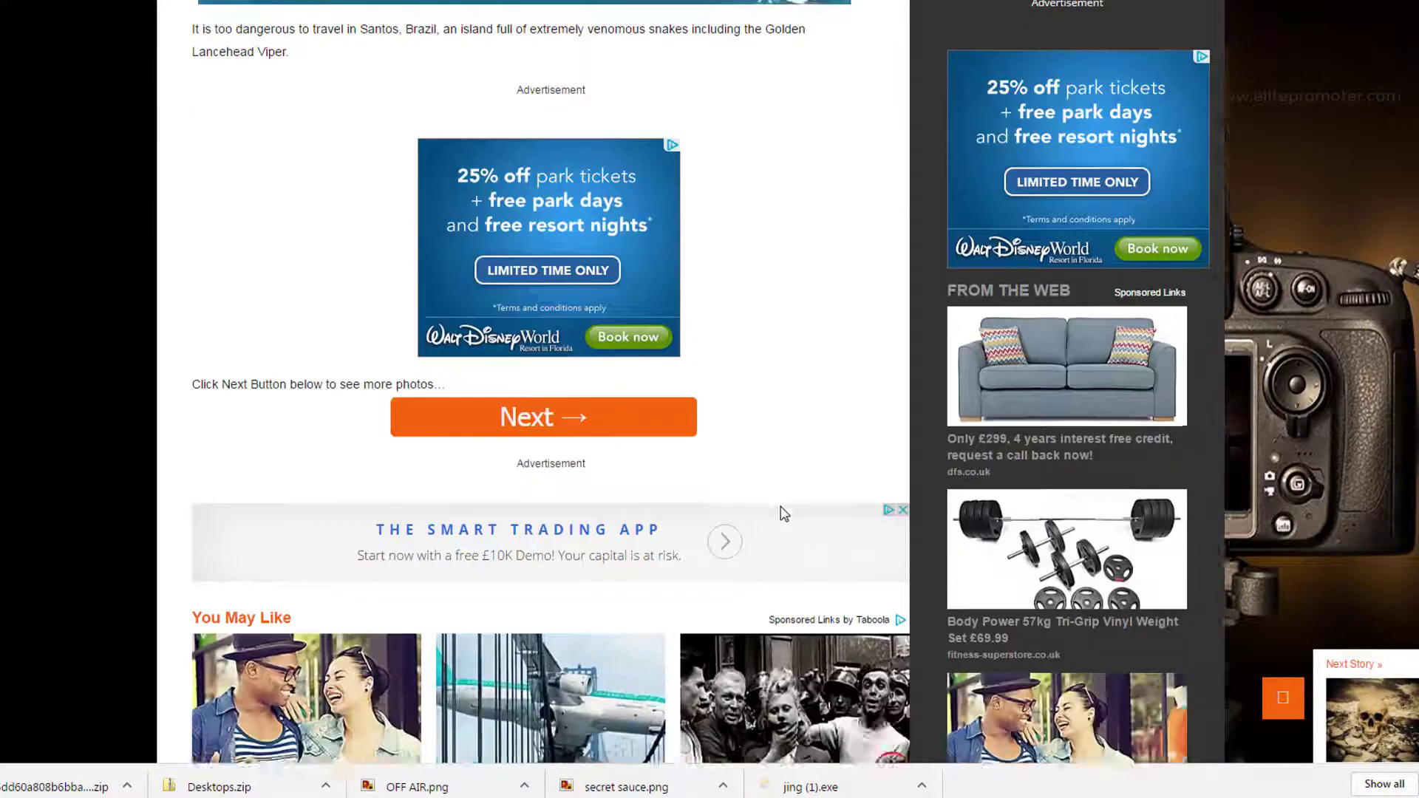
{"action": "scroll", "coordinate": [784, 513], "scroll_direction": "down", "scroll_amount": 4}
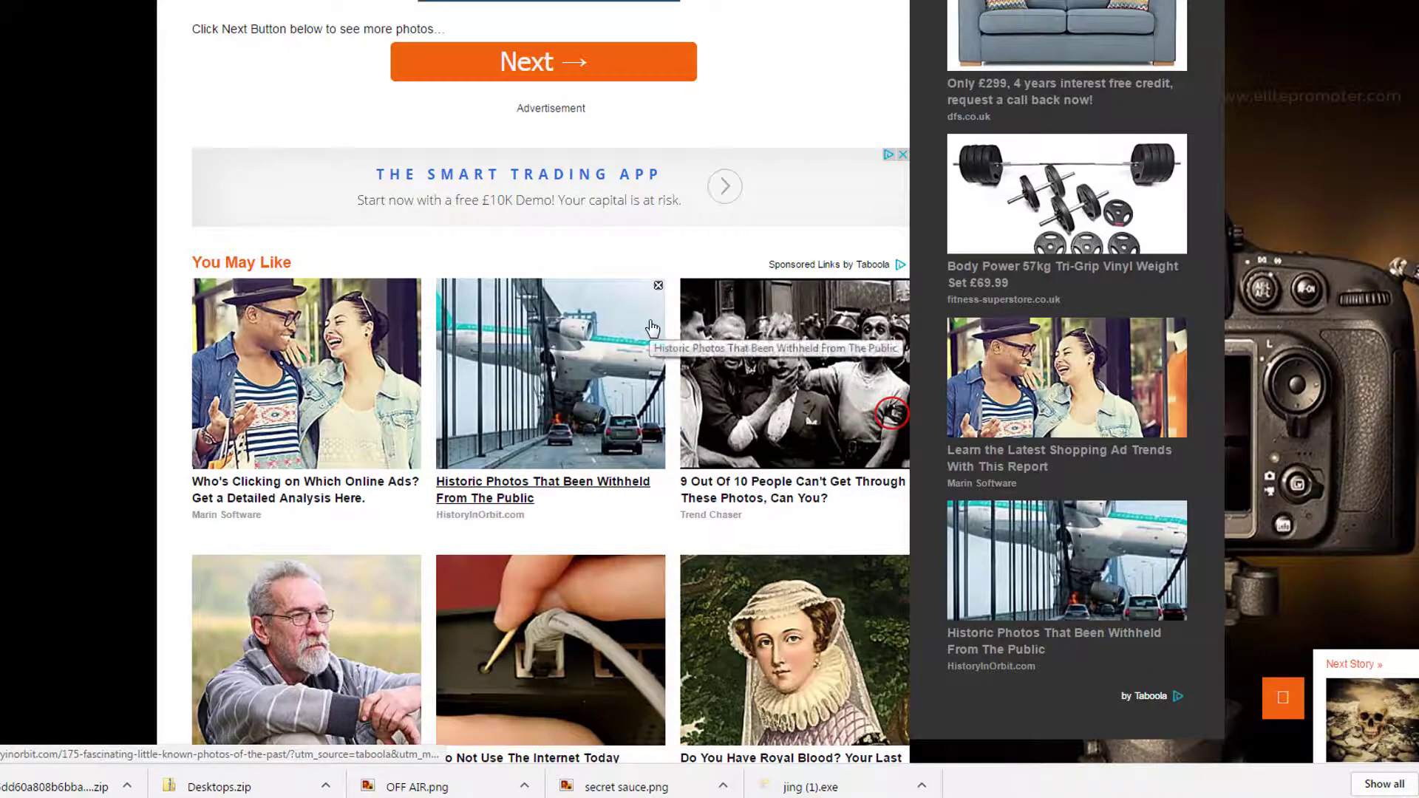
{"action": "scroll", "coordinate": [651, 328], "scroll_direction": "up", "scroll_amount": 2}
{"action": "scroll", "coordinate": [651, 438], "scroll_direction": "up", "scroll_amount": 1}
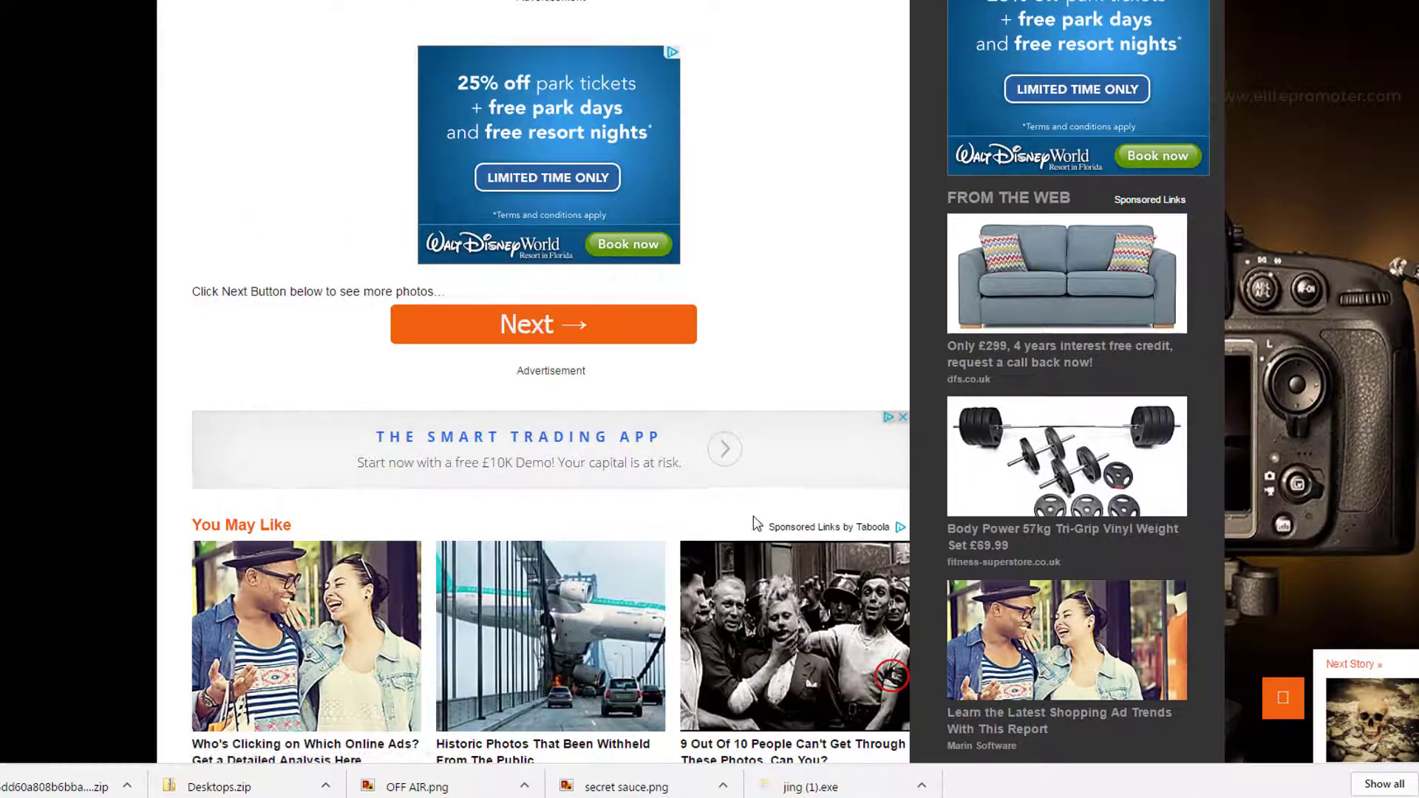
{"action": "scroll", "coordinate": [754, 510], "scroll_direction": "up", "scroll_amount": 10}
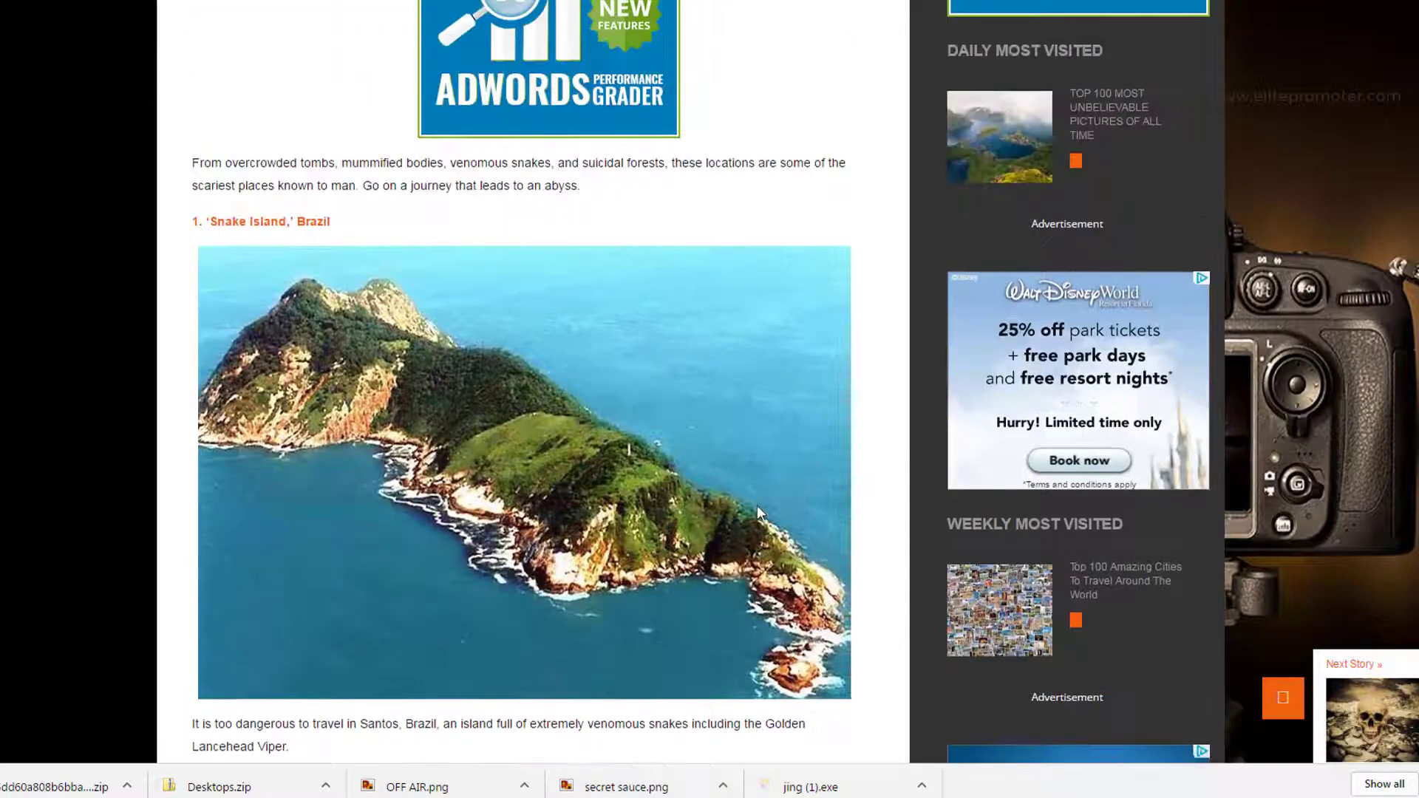
{"action": "scroll", "coordinate": [756, 504], "scroll_direction": "up", "scroll_amount": 7}
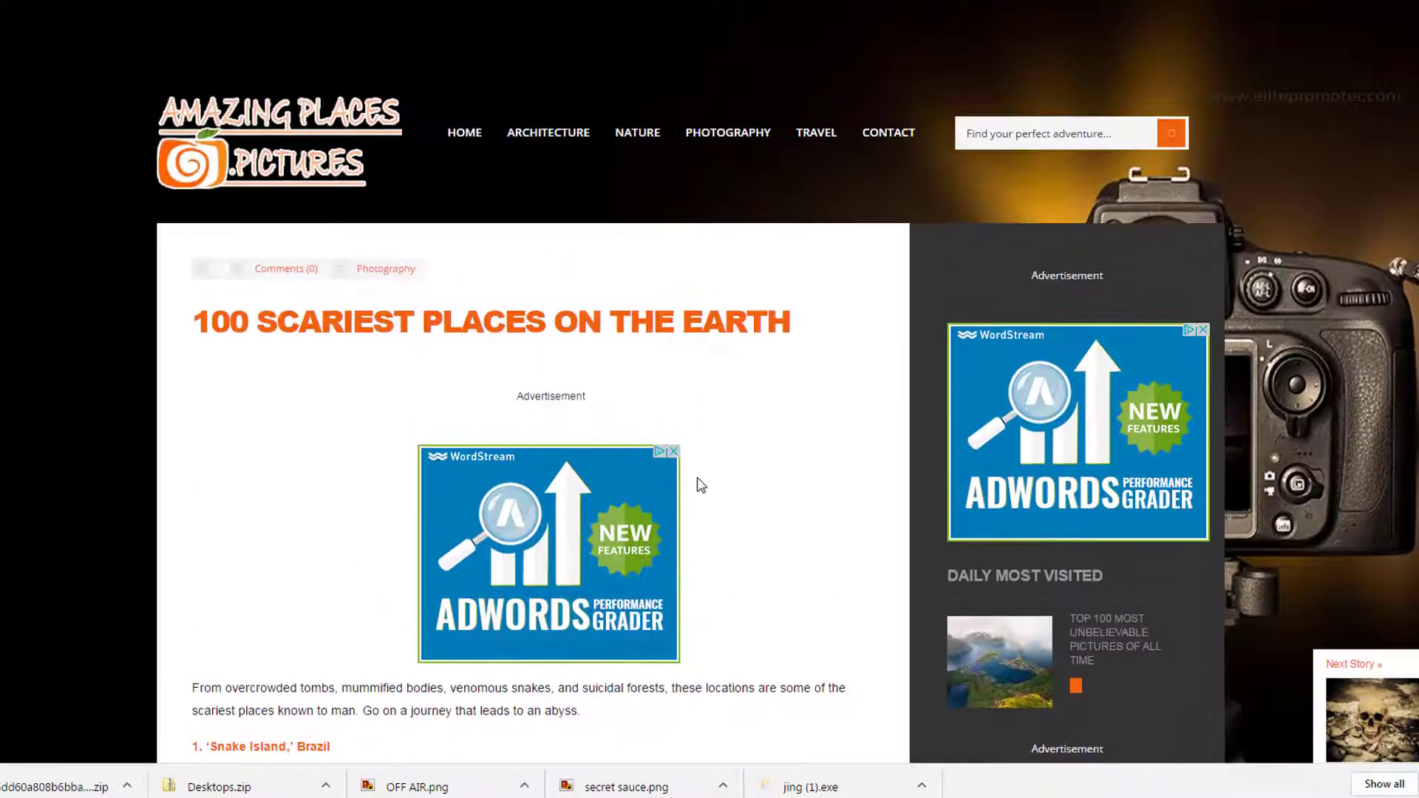
{"action": "scroll", "coordinate": [701, 486], "scroll_direction": "down", "scroll_amount": 2}
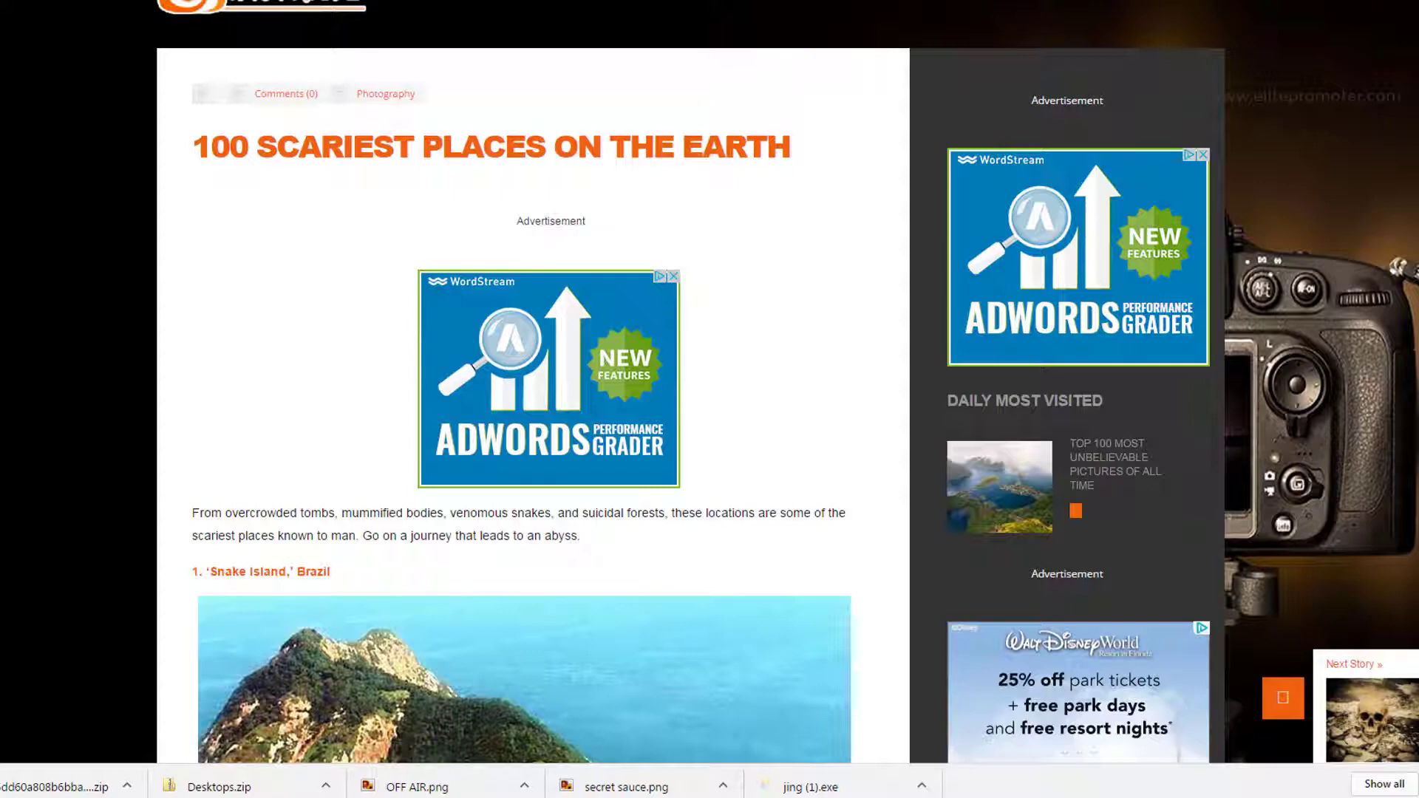
{"action": "key", "text": "ctrl+w"}
{"action": "key", "text": "ctrl+w"}
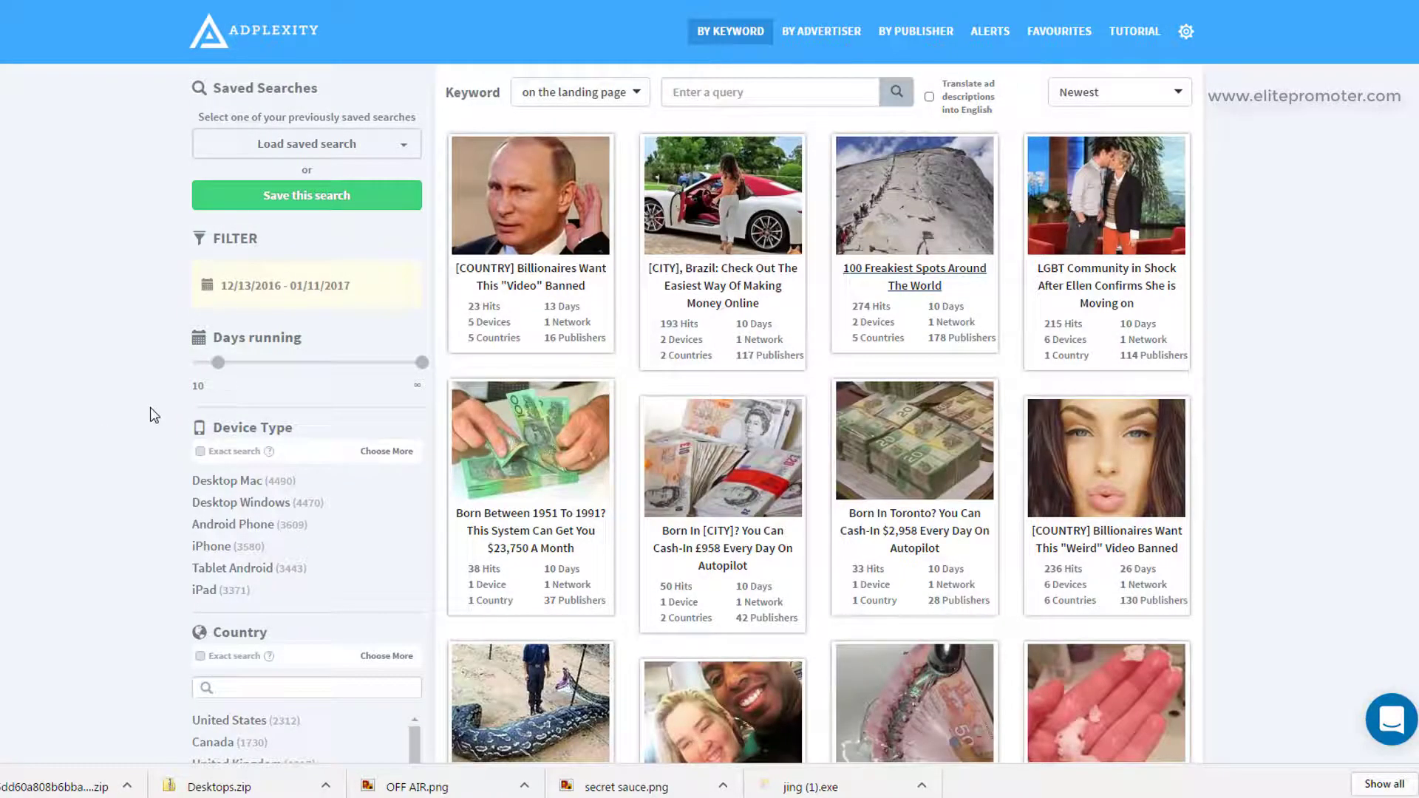
Filter to ads using any tracking tool, excluding ads with no tracking tool
{"action": "scroll", "coordinate": [153, 416], "scroll_direction": "down", "scroll_amount": 2}
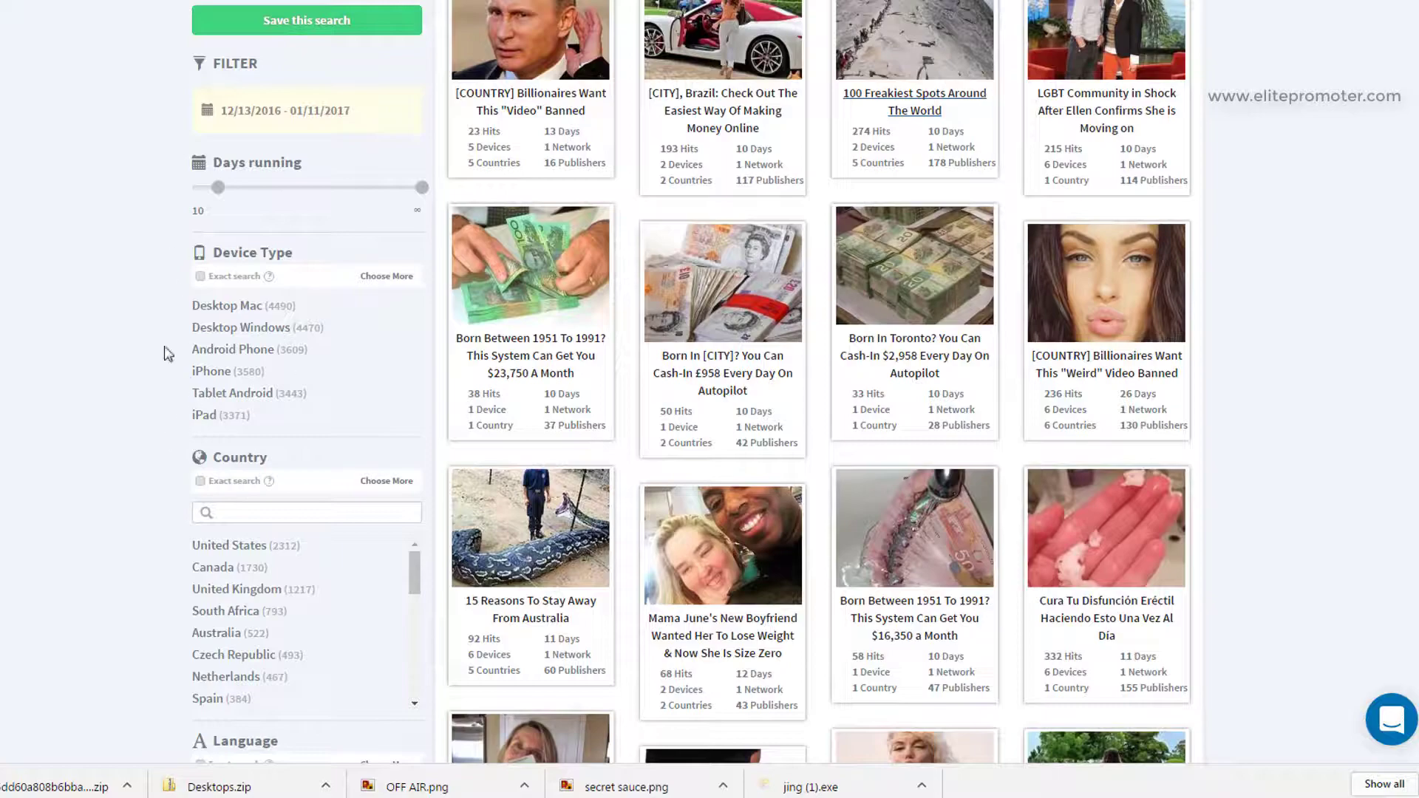
{"action": "scroll", "coordinate": [145, 525], "scroll_direction": "down", "scroll_amount": 14}
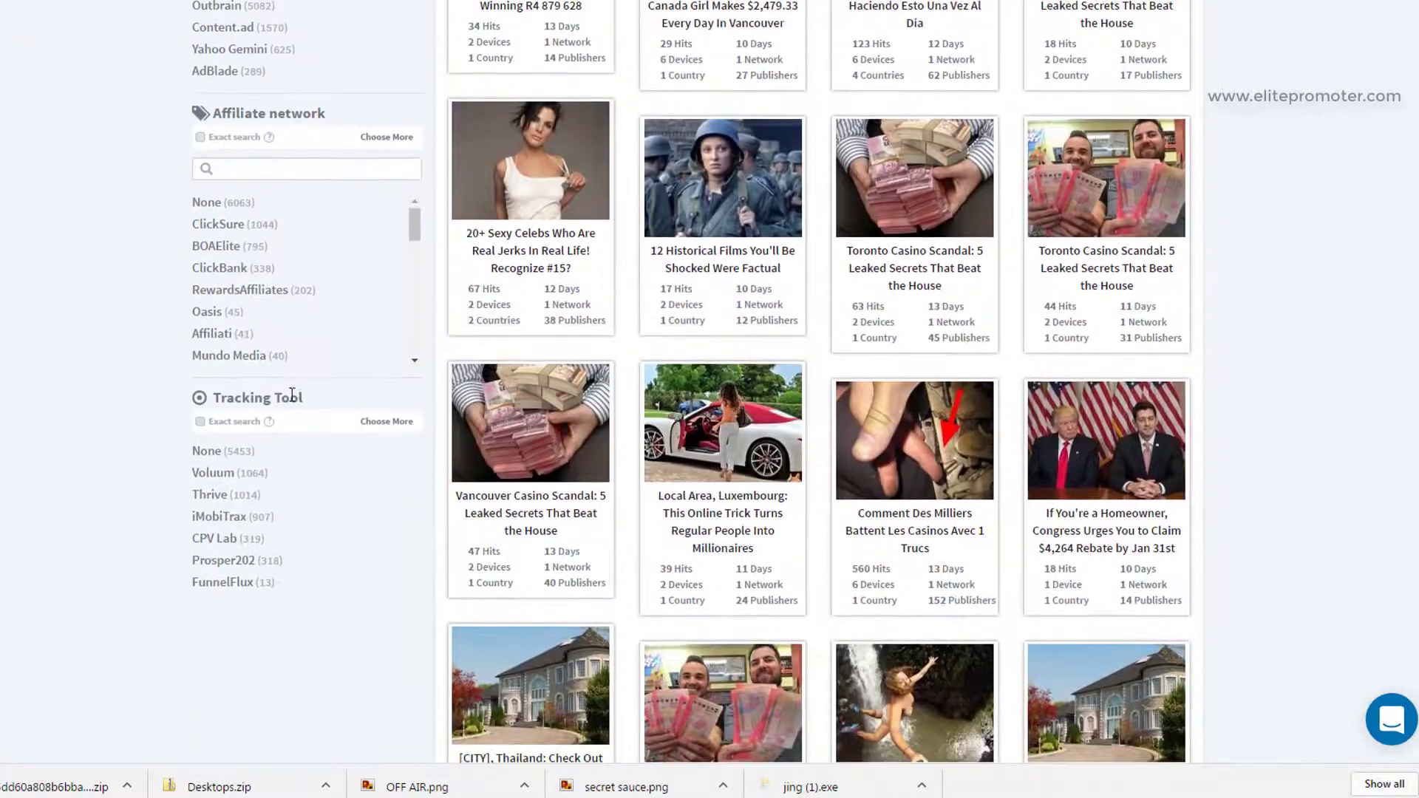
{"action": "left_click", "coordinate": [392, 423]}
{"action": "left_click", "coordinate": [396, 422]}
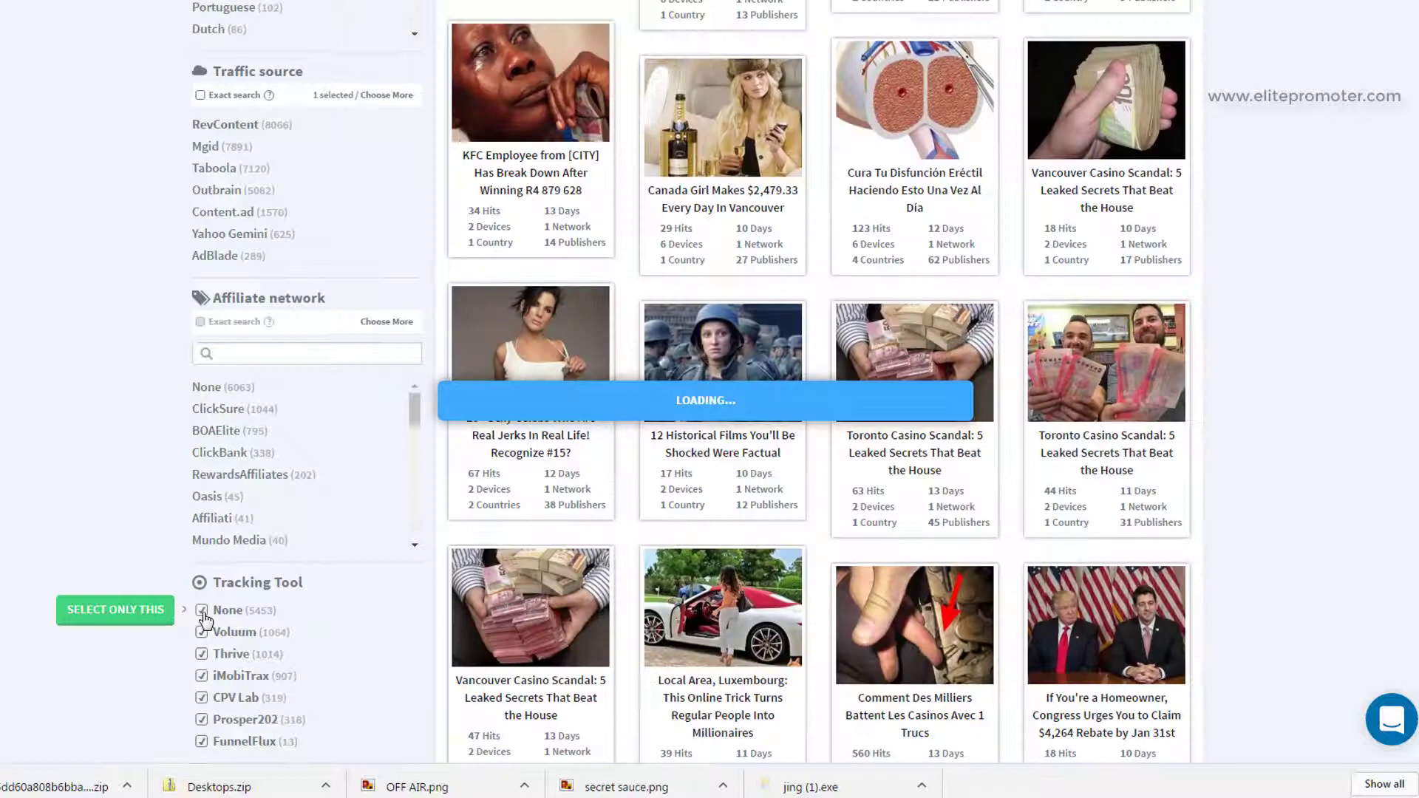
{"action": "left_click", "coordinate": [202, 611]}
Review the casino ad cards' networks, countries and devices stats
{"action": "scroll", "coordinate": [320, 644], "scroll_direction": "down", "scroll_amount": 2}
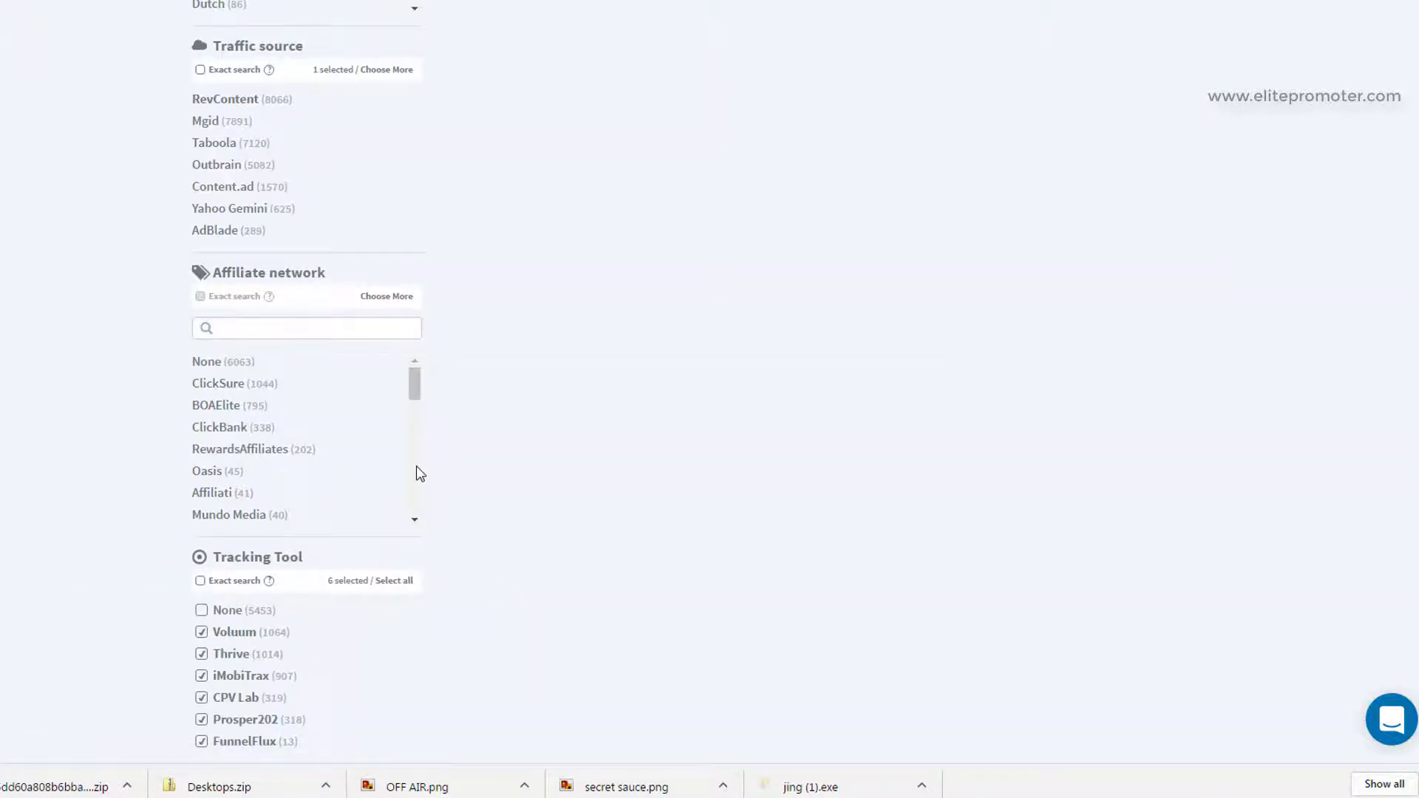
{"action": "scroll", "coordinate": [604, 488], "scroll_direction": "down", "scroll_amount": 2}
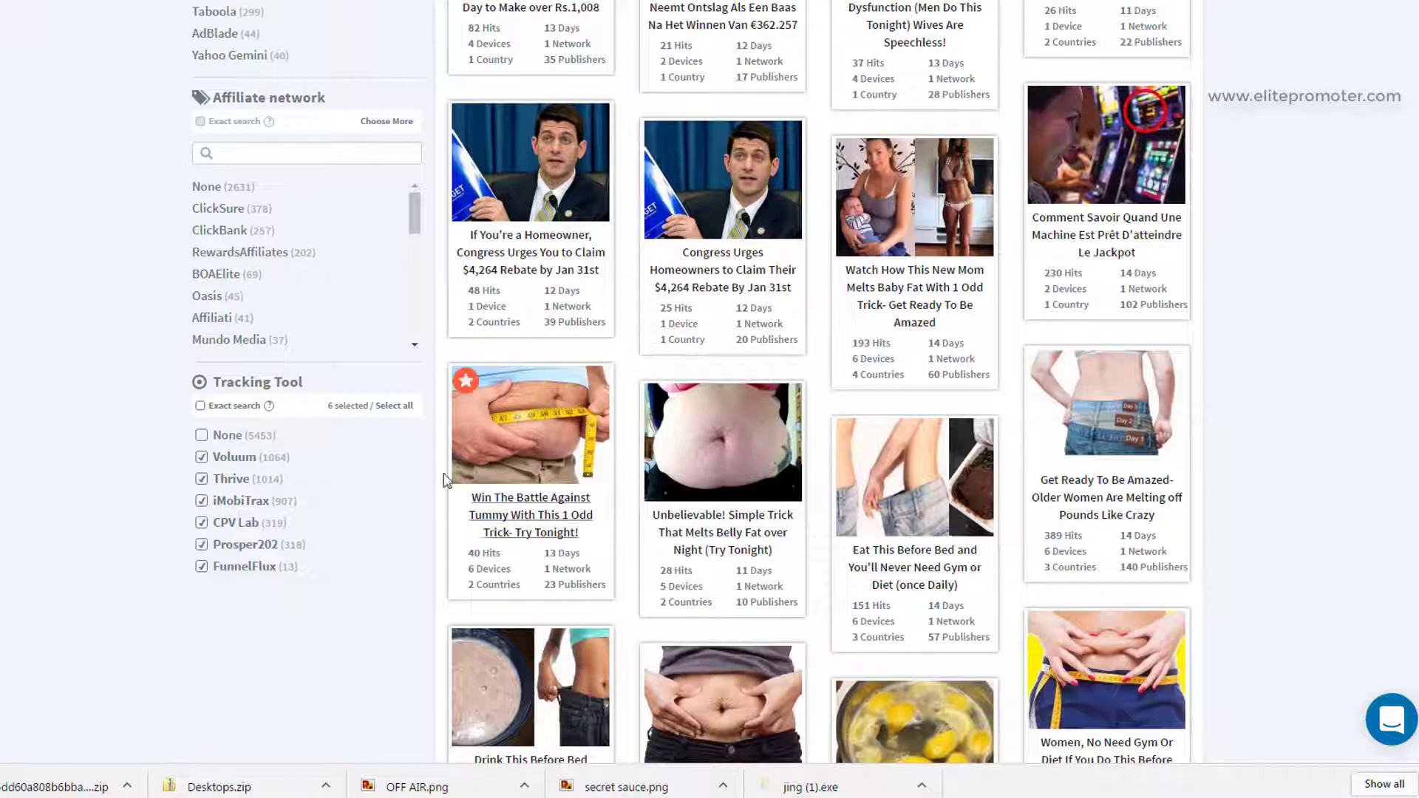
{"action": "mouse_move", "coordinate": [201, 442]}
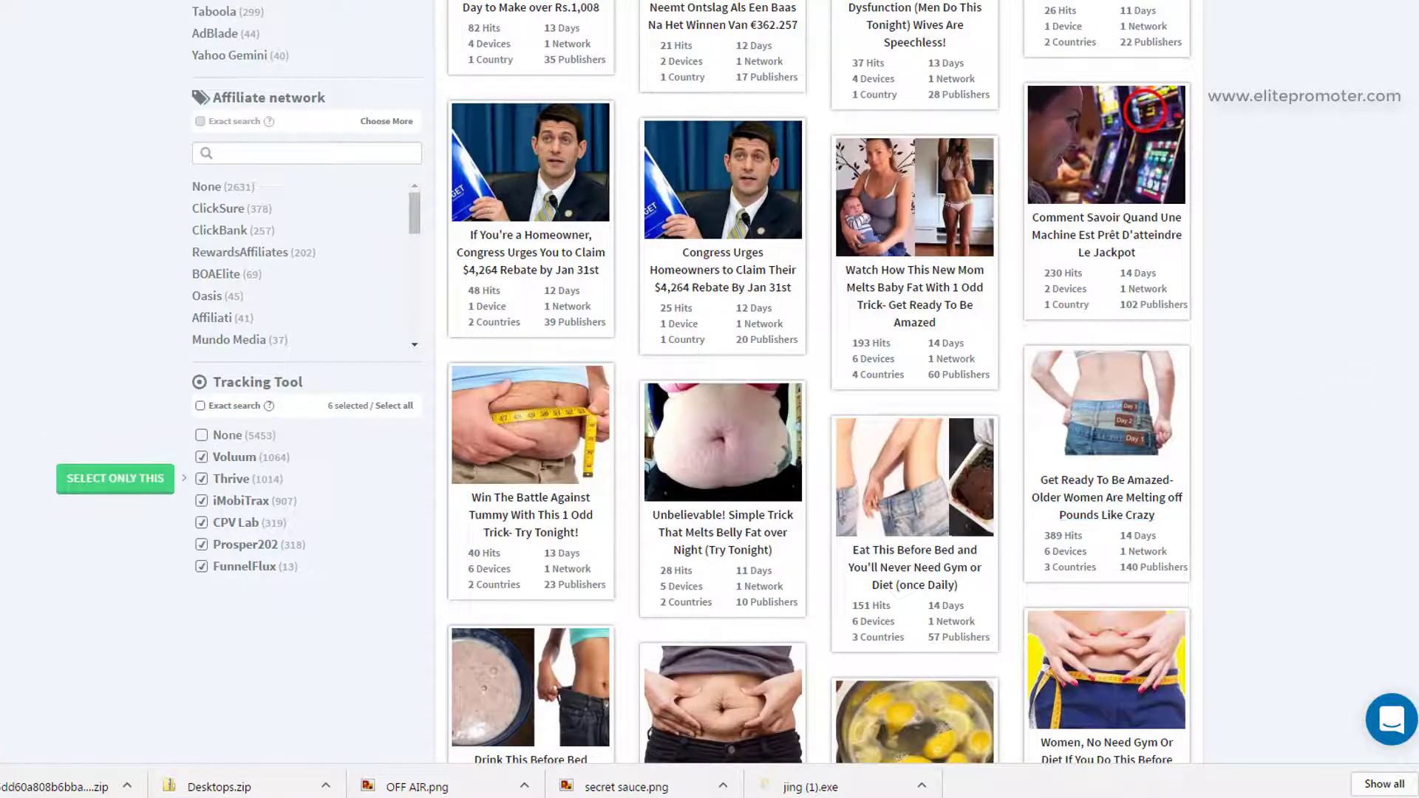
{"action": "scroll", "coordinate": [1289, 431], "scroll_direction": "up", "scroll_amount": 1}
{"action": "scroll", "coordinate": [691, 382], "scroll_direction": "up", "scroll_amount": 15}
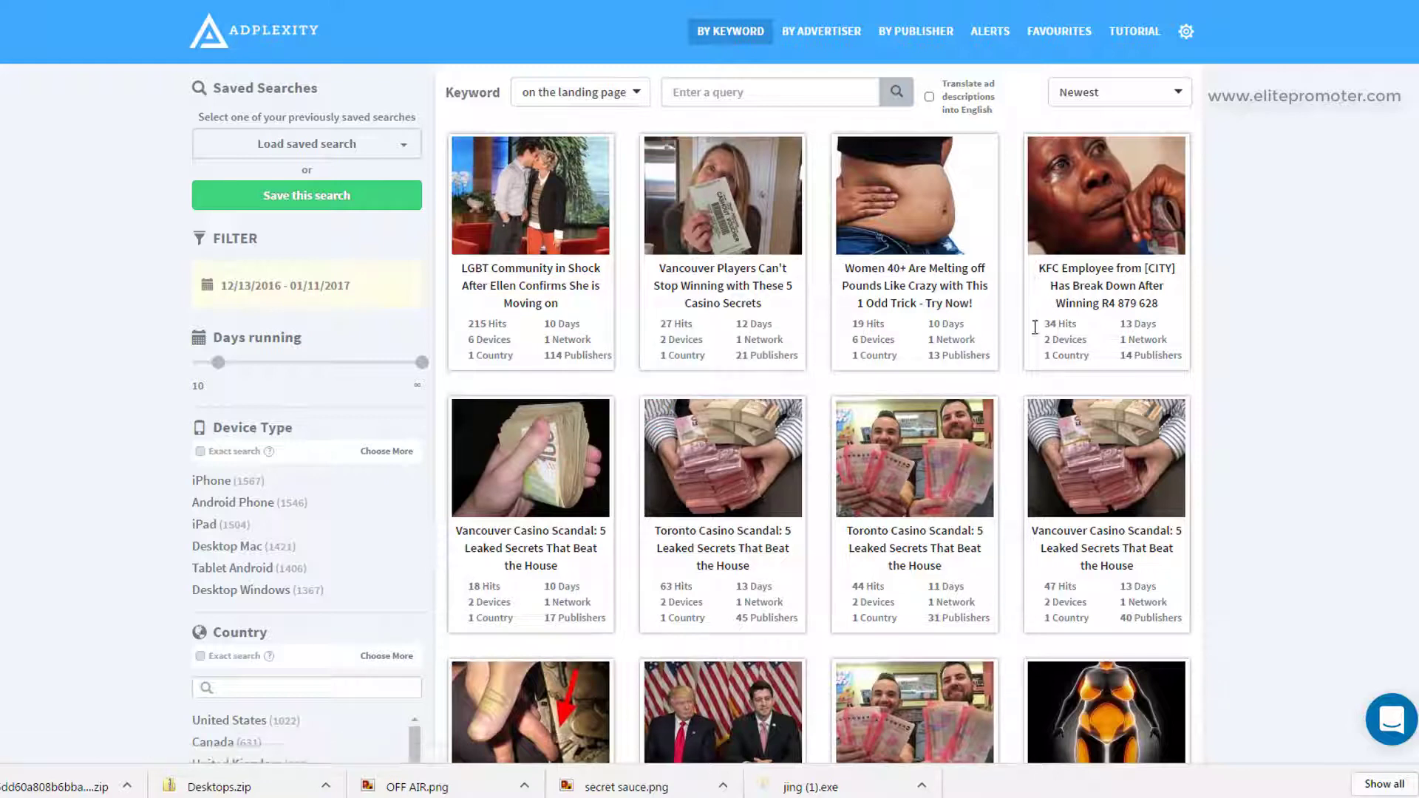
{"action": "scroll", "coordinate": [750, 345], "scroll_direction": "down", "scroll_amount": 3}
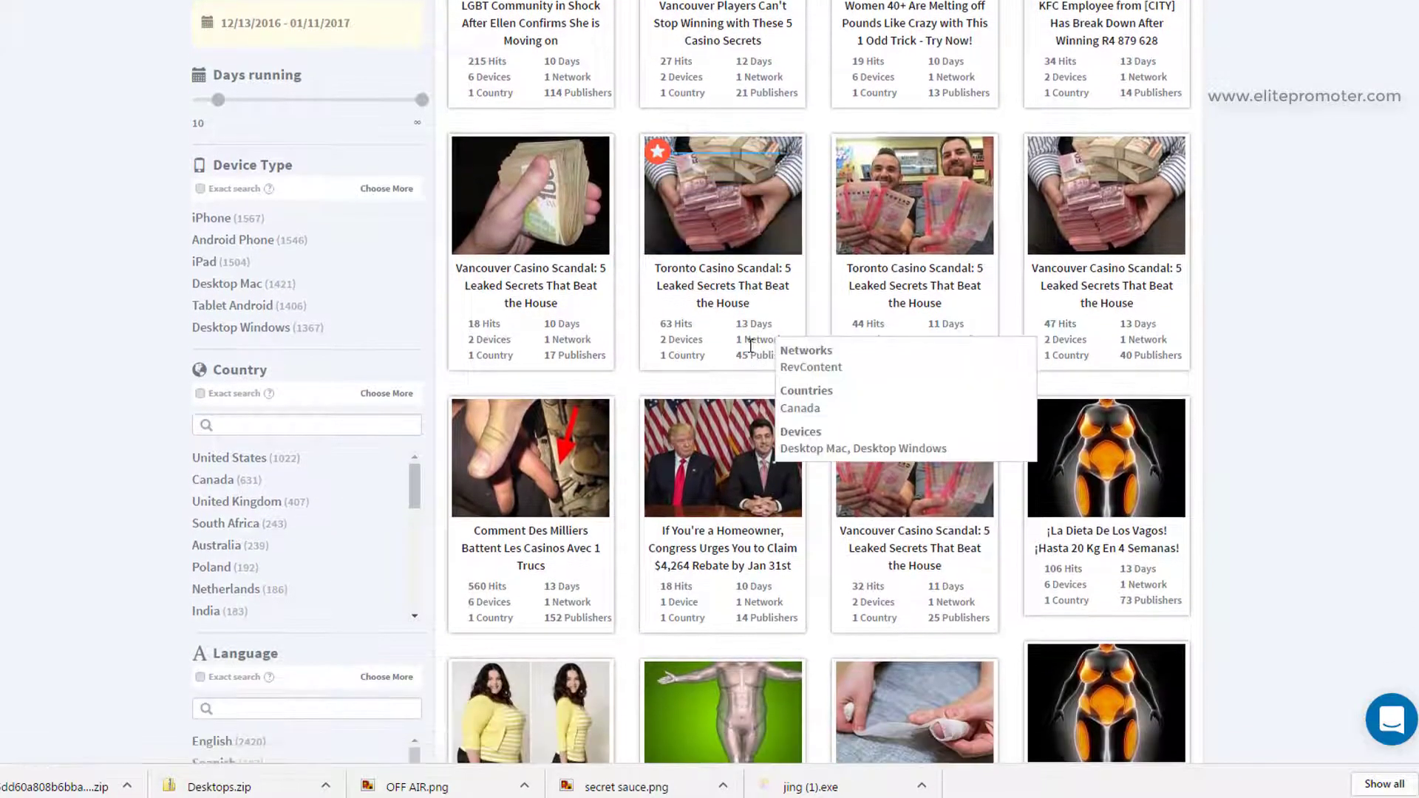
{"action": "scroll", "coordinate": [750, 345], "scroll_direction": "down", "scroll_amount": 2}
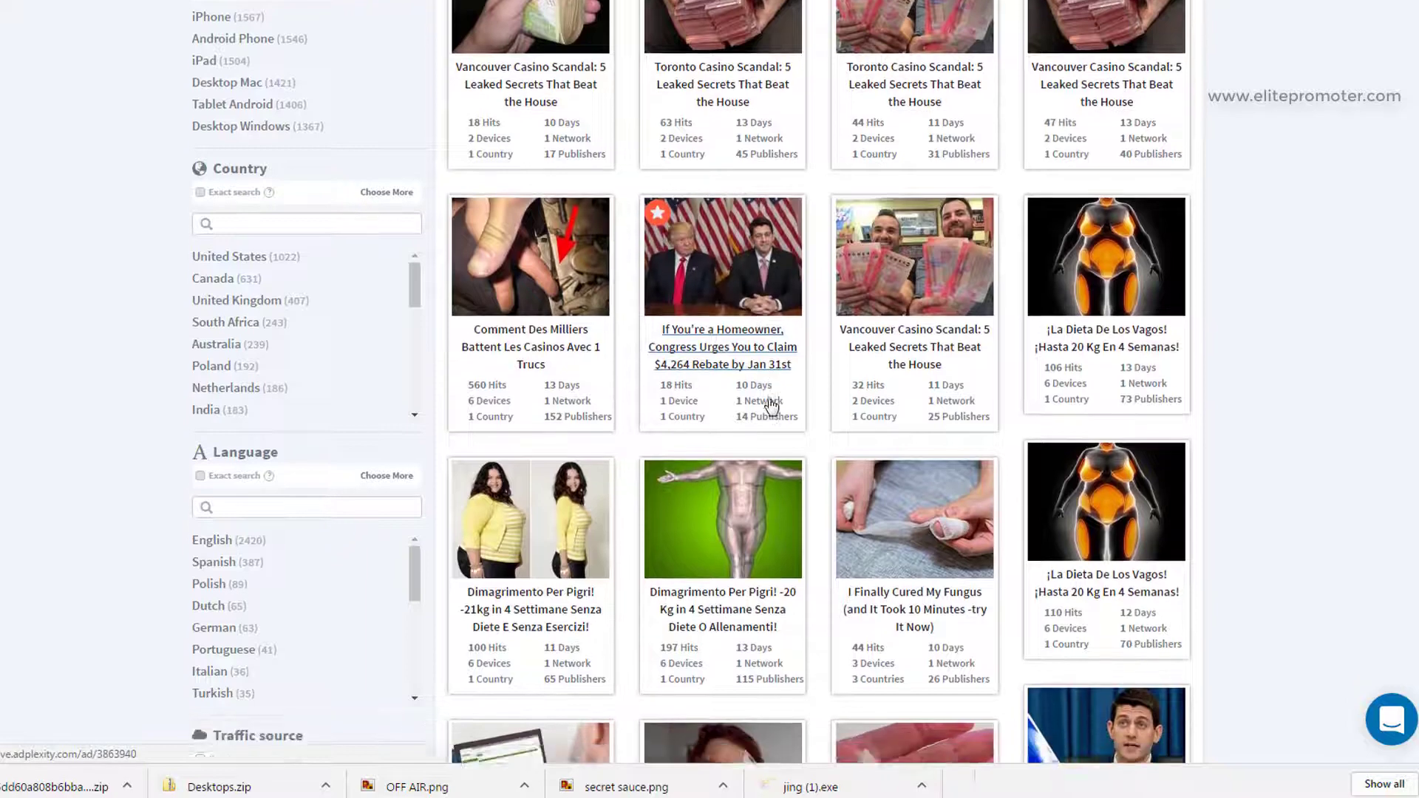
{"action": "scroll", "coordinate": [771, 405], "scroll_direction": "down", "scroll_amount": 1}
{"action": "mouse_move", "coordinate": [465, 331]}
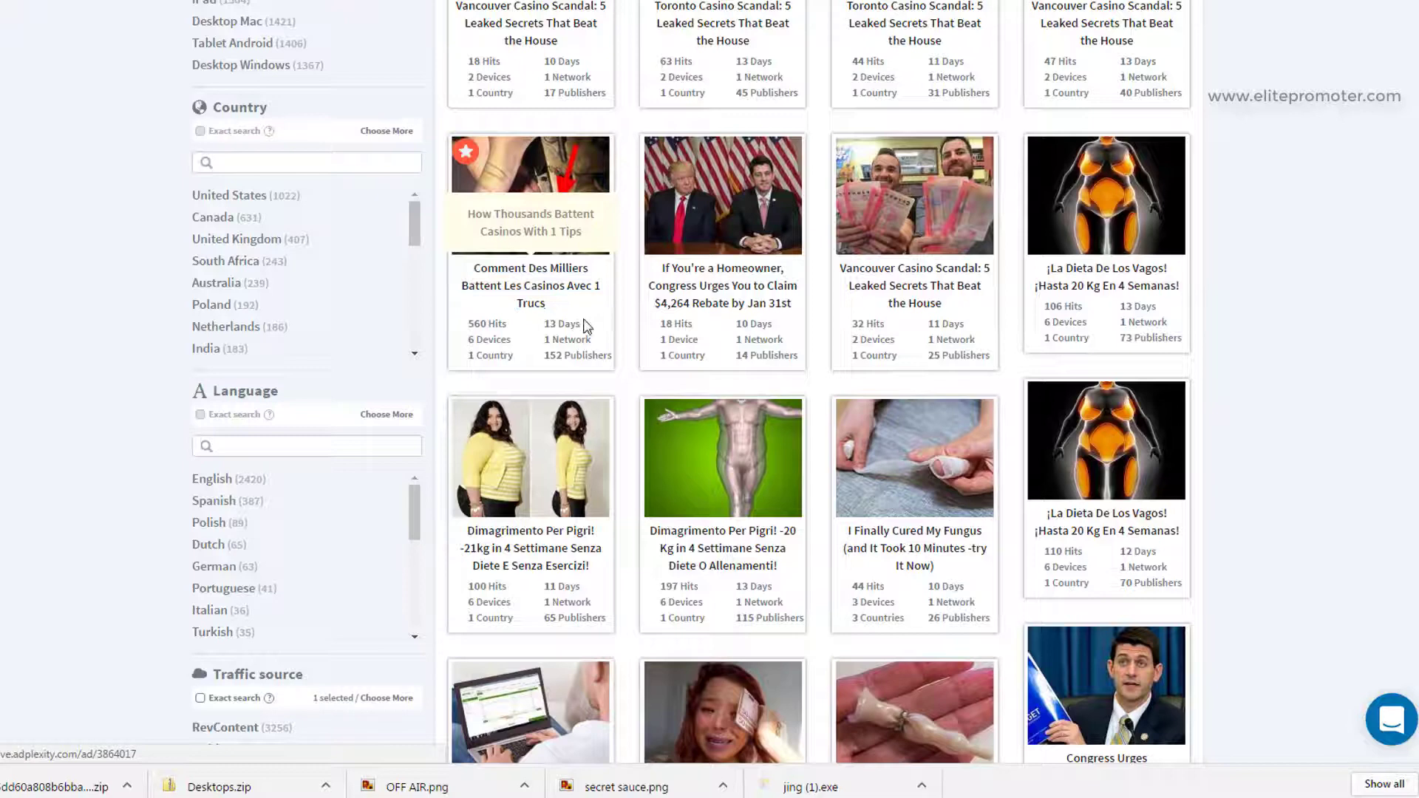
{"action": "scroll", "coordinate": [1225, 450], "scroll_direction": "down", "scroll_amount": 1}
{"action": "scroll", "coordinate": [1226, 449], "scroll_direction": "down", "scroll_amount": 1}
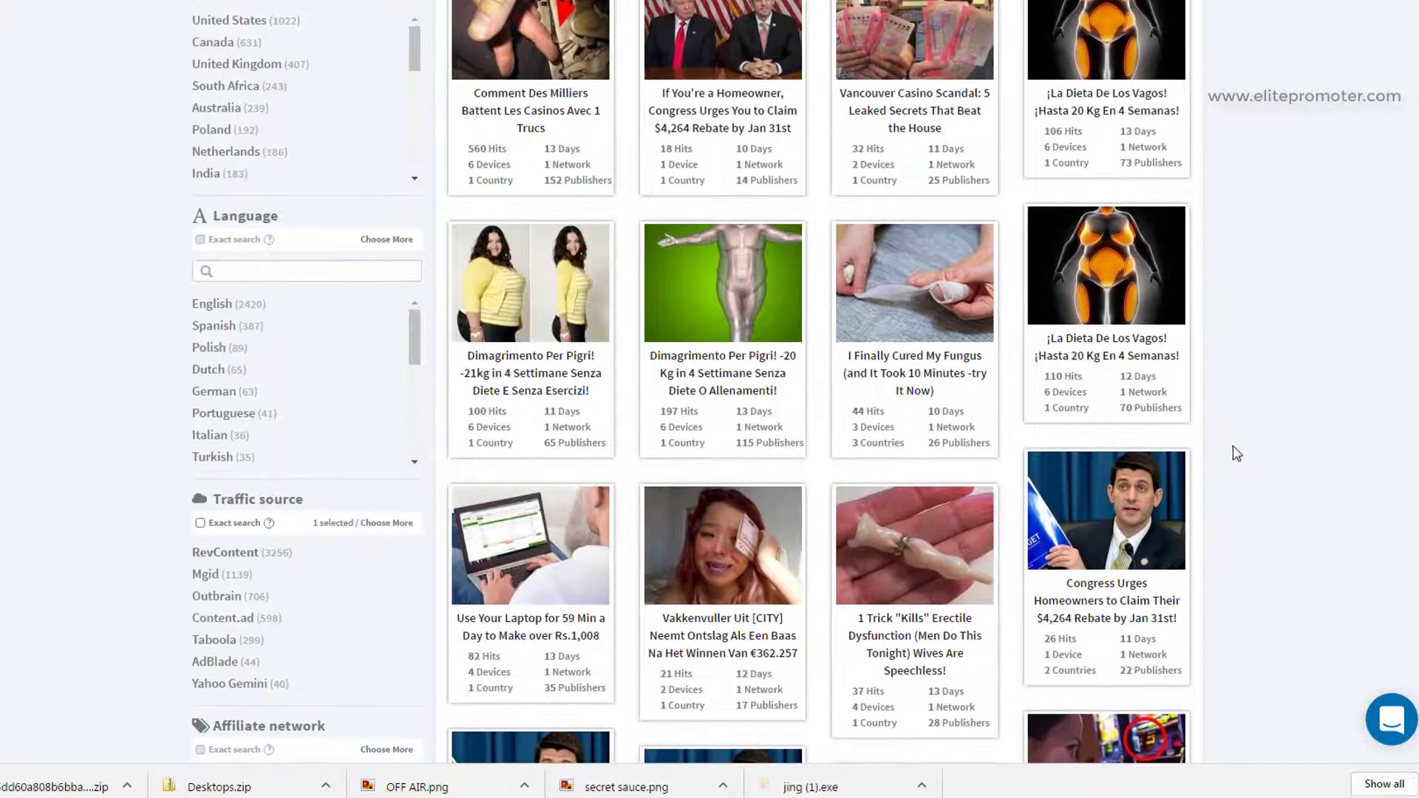
{"action": "scroll", "coordinate": [1236, 453], "scroll_direction": "down", "scroll_amount": 1}
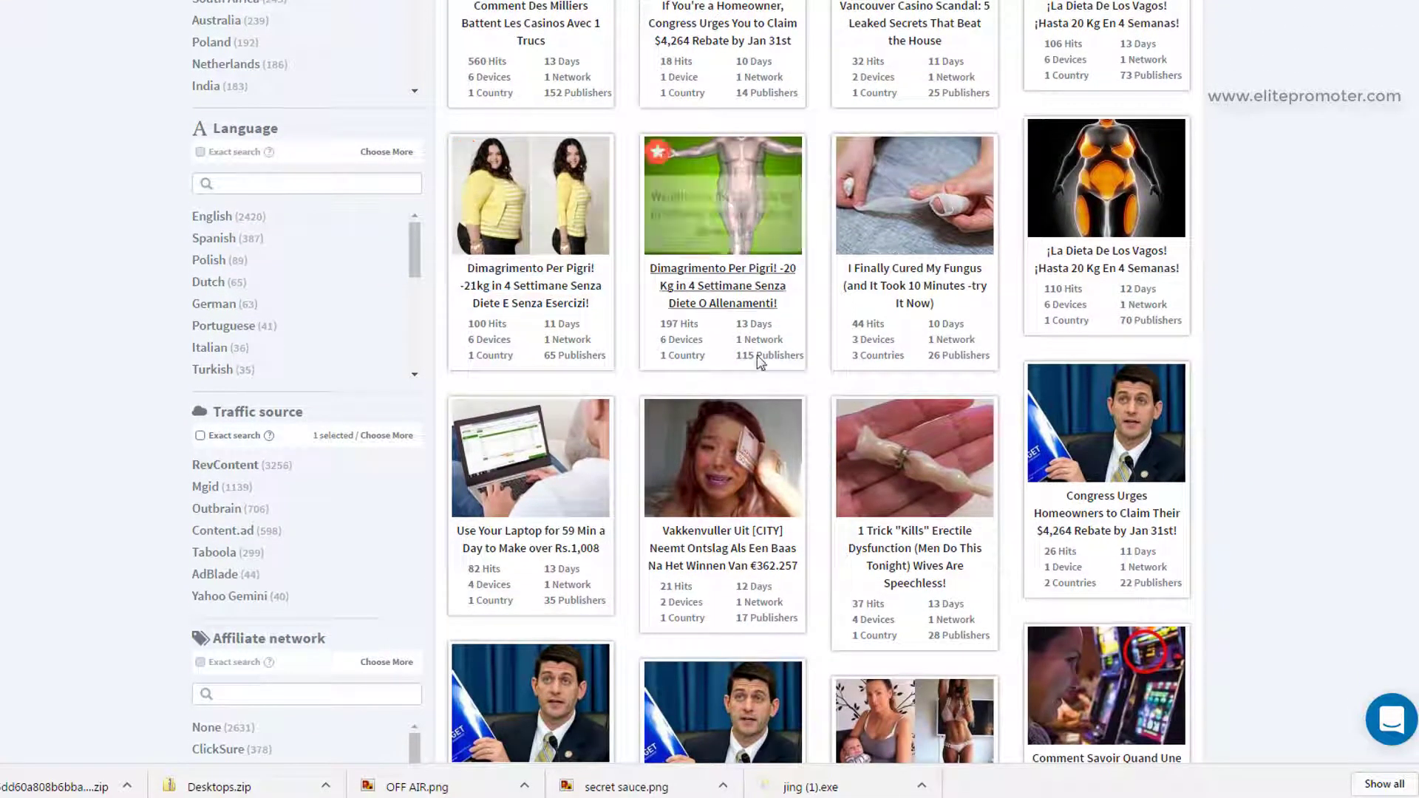
{"action": "scroll", "coordinate": [822, 454], "scroll_direction": "down", "scroll_amount": 2}
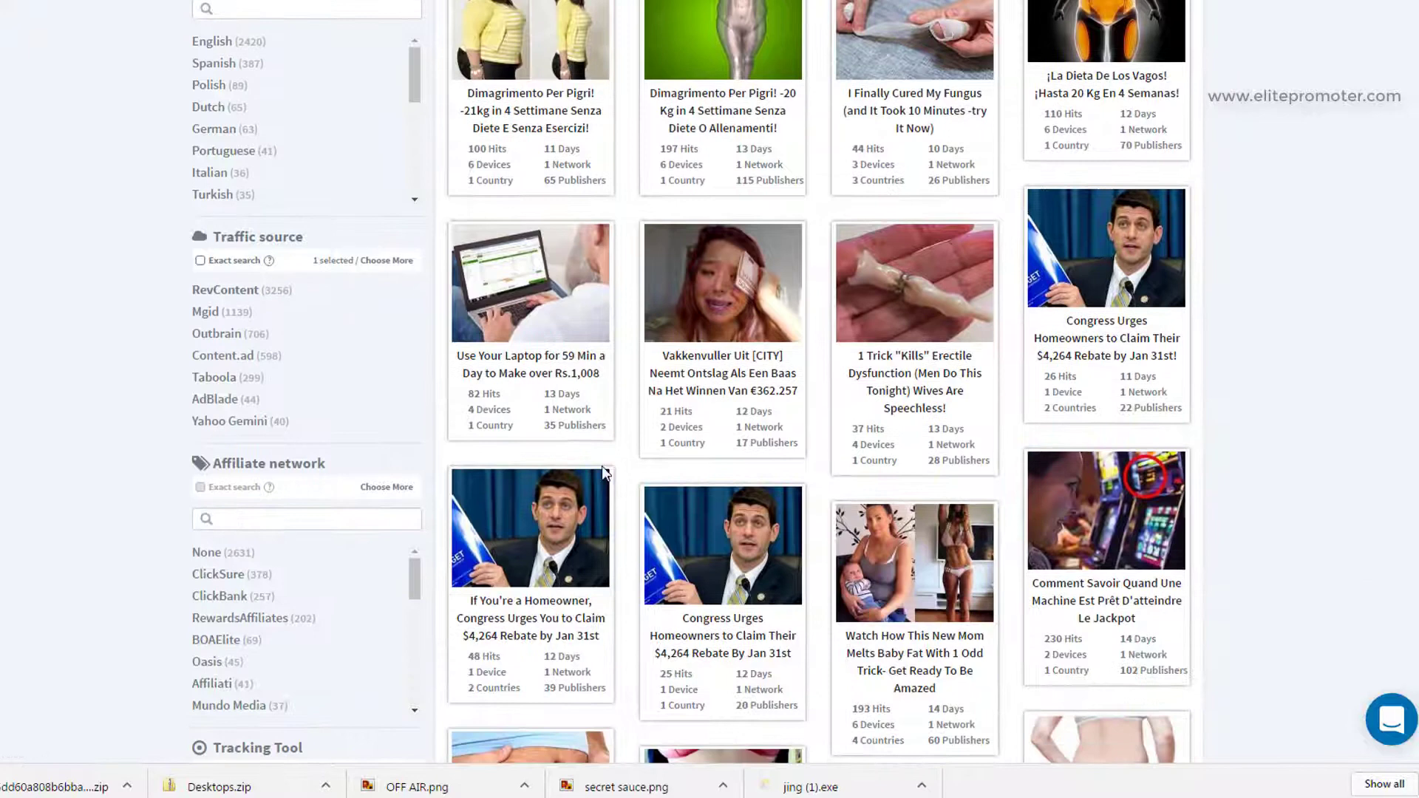
{"action": "scroll", "coordinate": [306, 412], "scroll_direction": "up", "scroll_amount": 3}
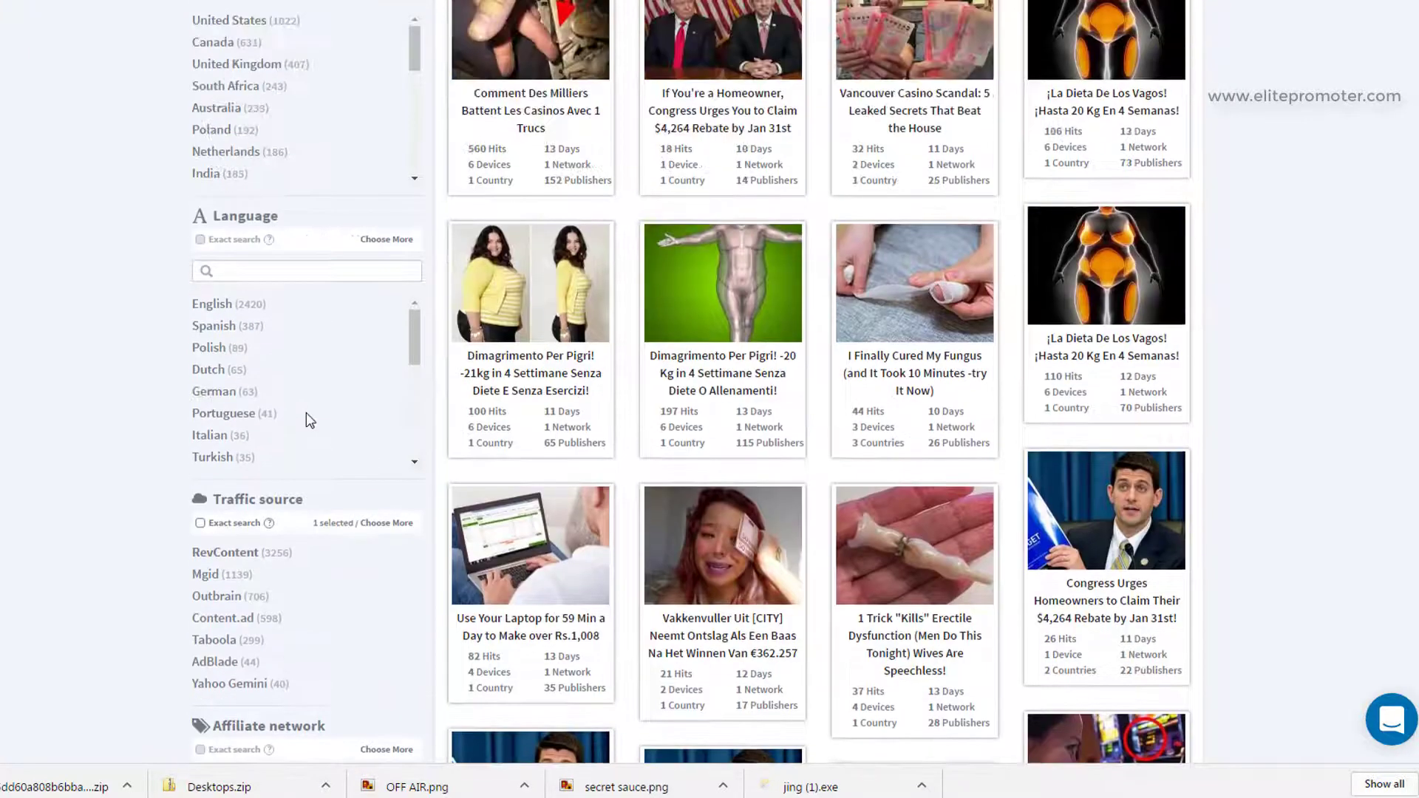
Show English ads only and check the weight-loss ad's stats (389 hits, 140 publishers)
{"action": "left_click", "coordinate": [206, 305]}
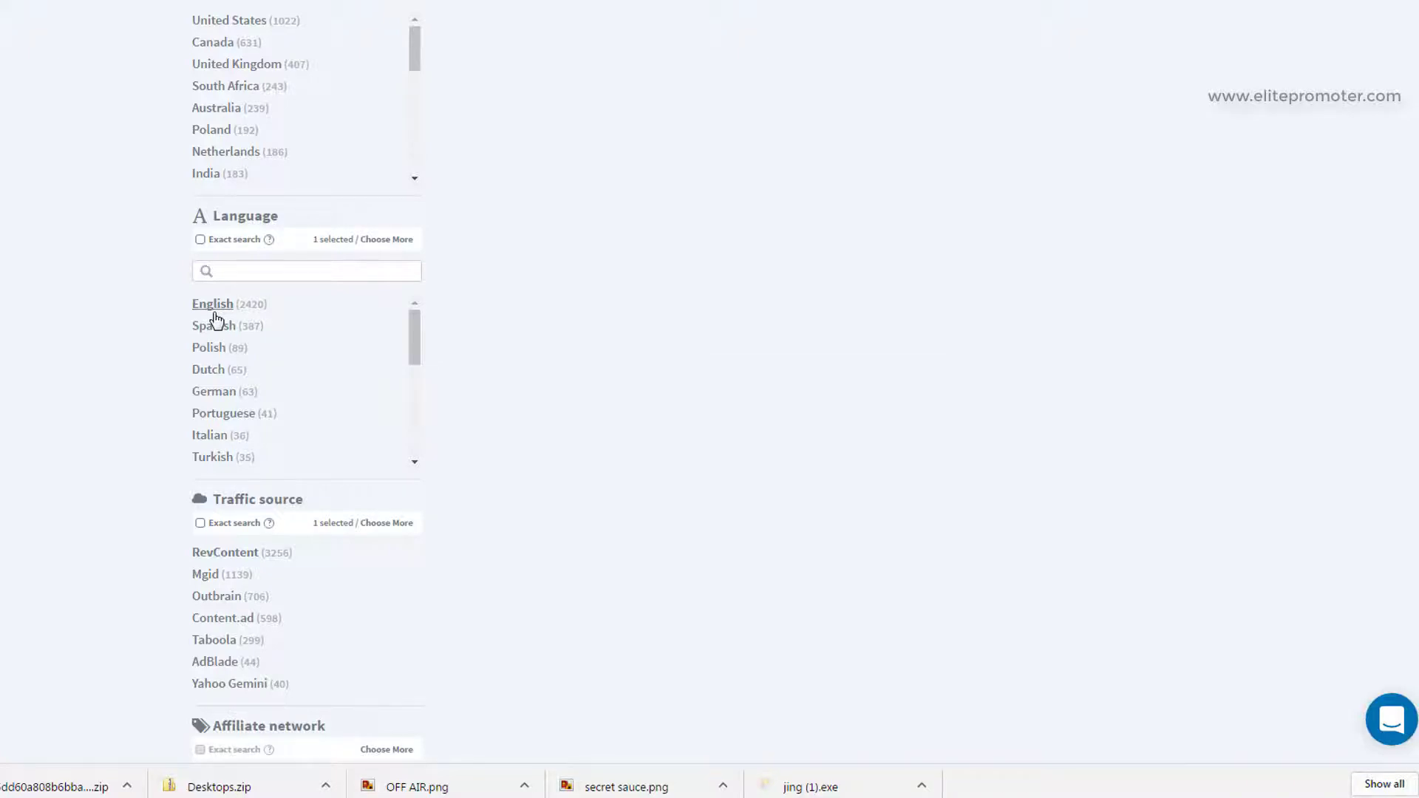
{"action": "scroll", "coordinate": [861, 390], "scroll_direction": "up", "scroll_amount": 2}
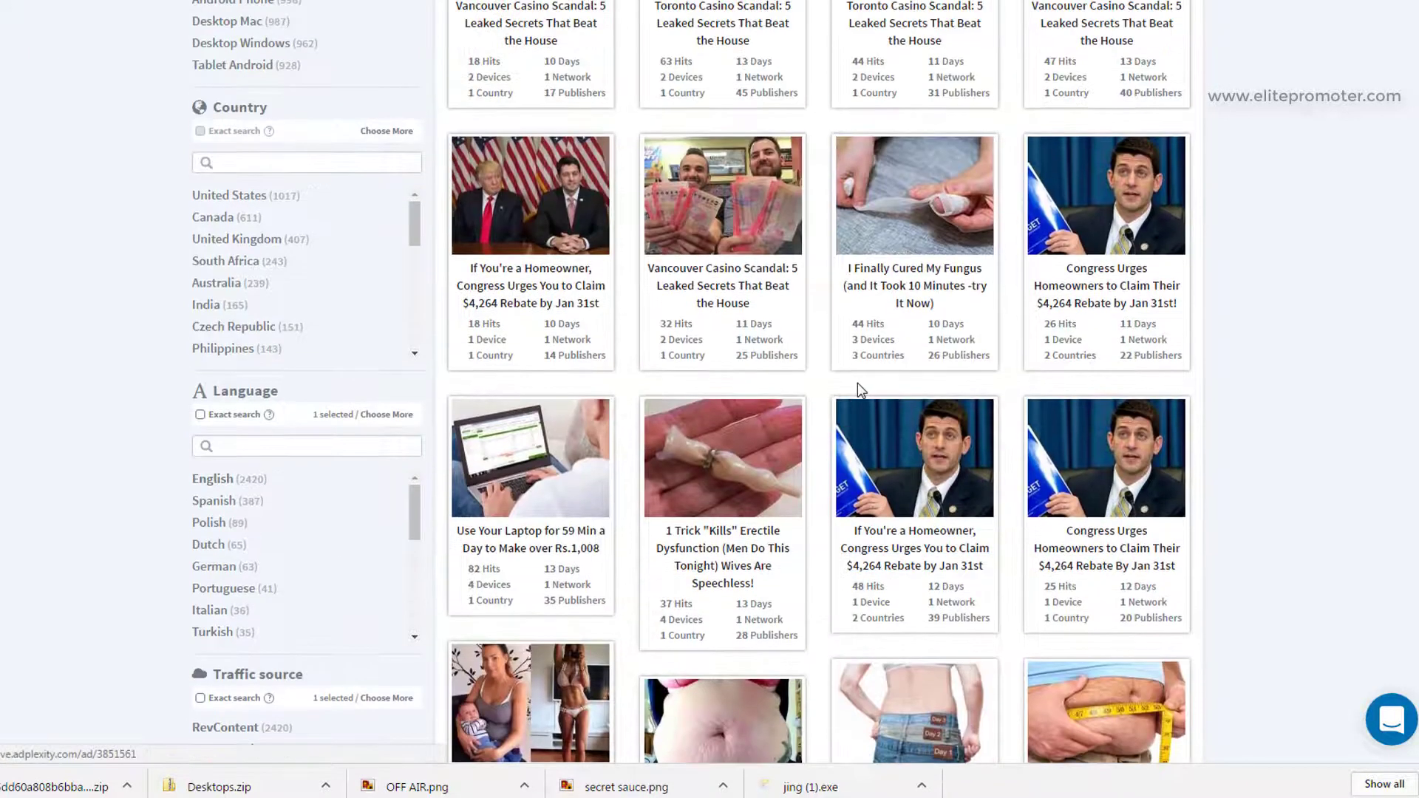
{"action": "scroll", "coordinate": [861, 390], "scroll_direction": "up", "scroll_amount": 5}
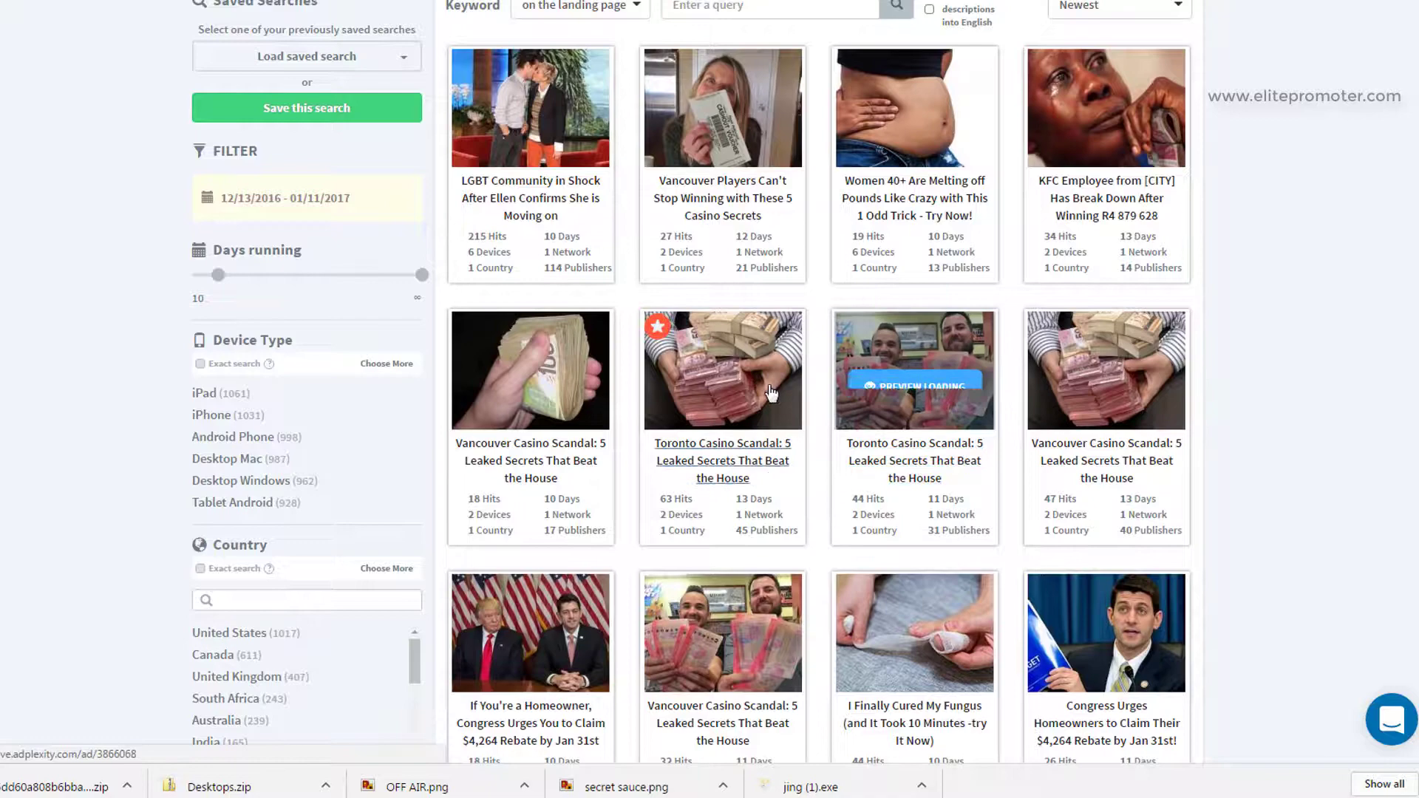
{"action": "scroll", "coordinate": [771, 393], "scroll_direction": "down", "scroll_amount": 6}
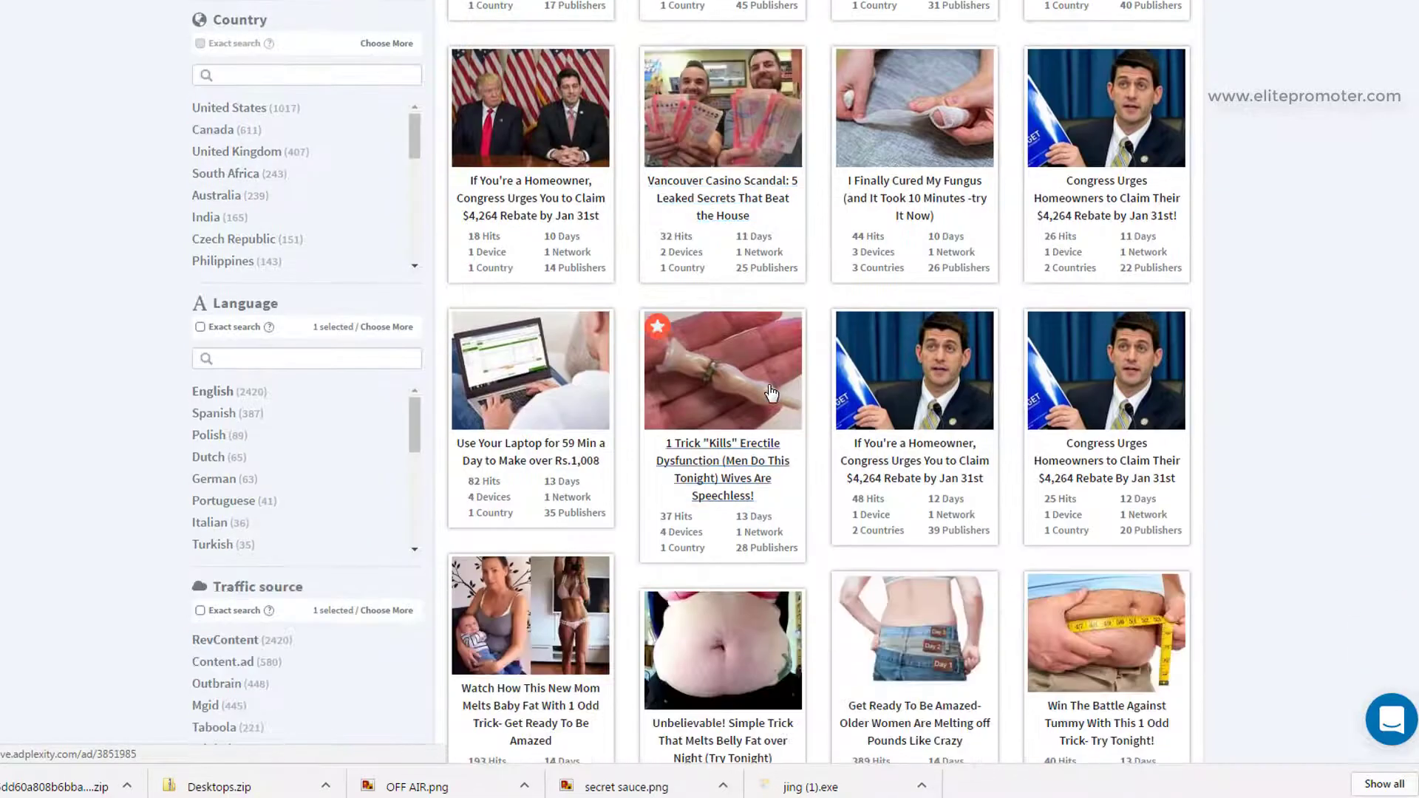
{"action": "scroll", "coordinate": [770, 392], "scroll_direction": "down", "scroll_amount": 5}
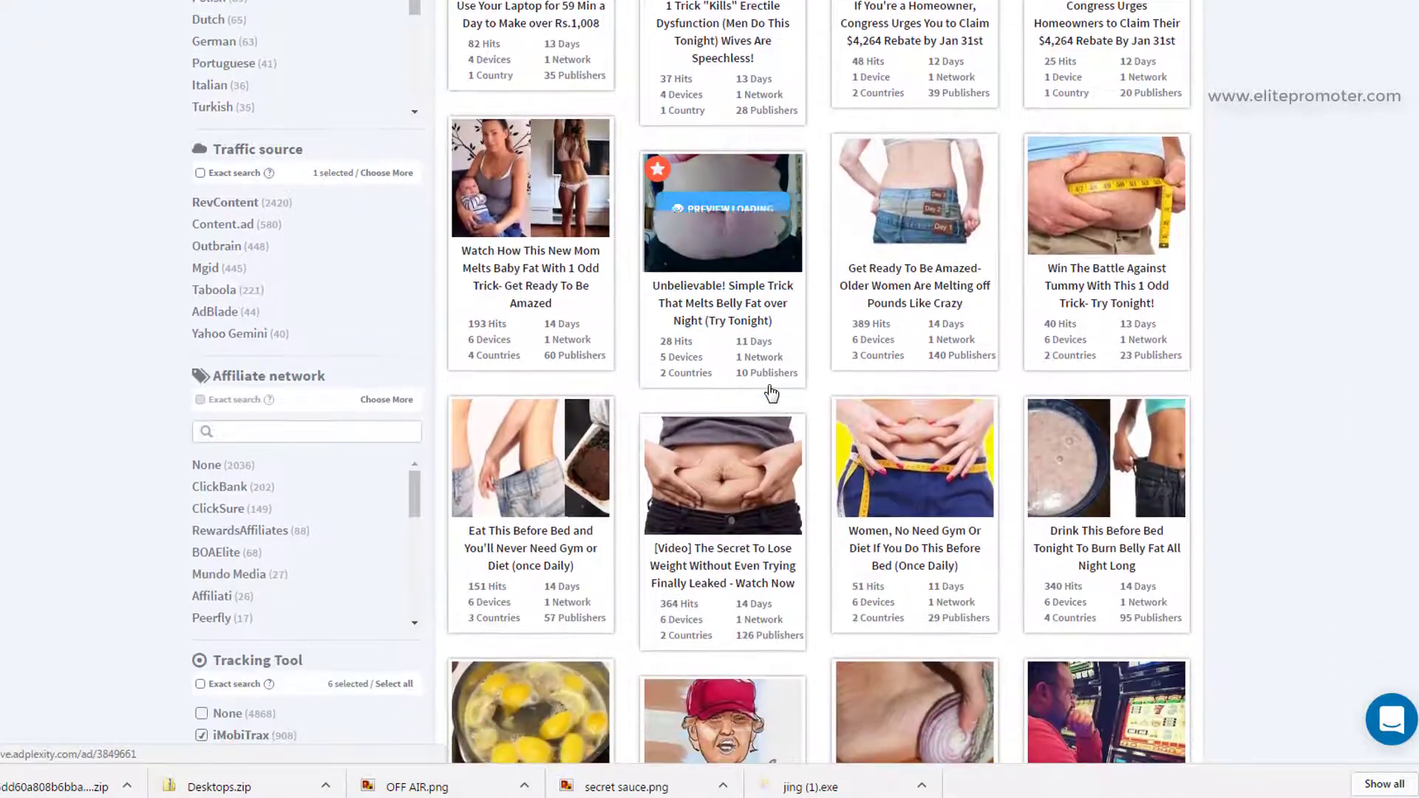
{"action": "scroll", "coordinate": [768, 384], "scroll_direction": "down", "scroll_amount": 1}
{"action": "scroll", "coordinate": [938, 388], "scroll_direction": "up", "scroll_amount": 1}
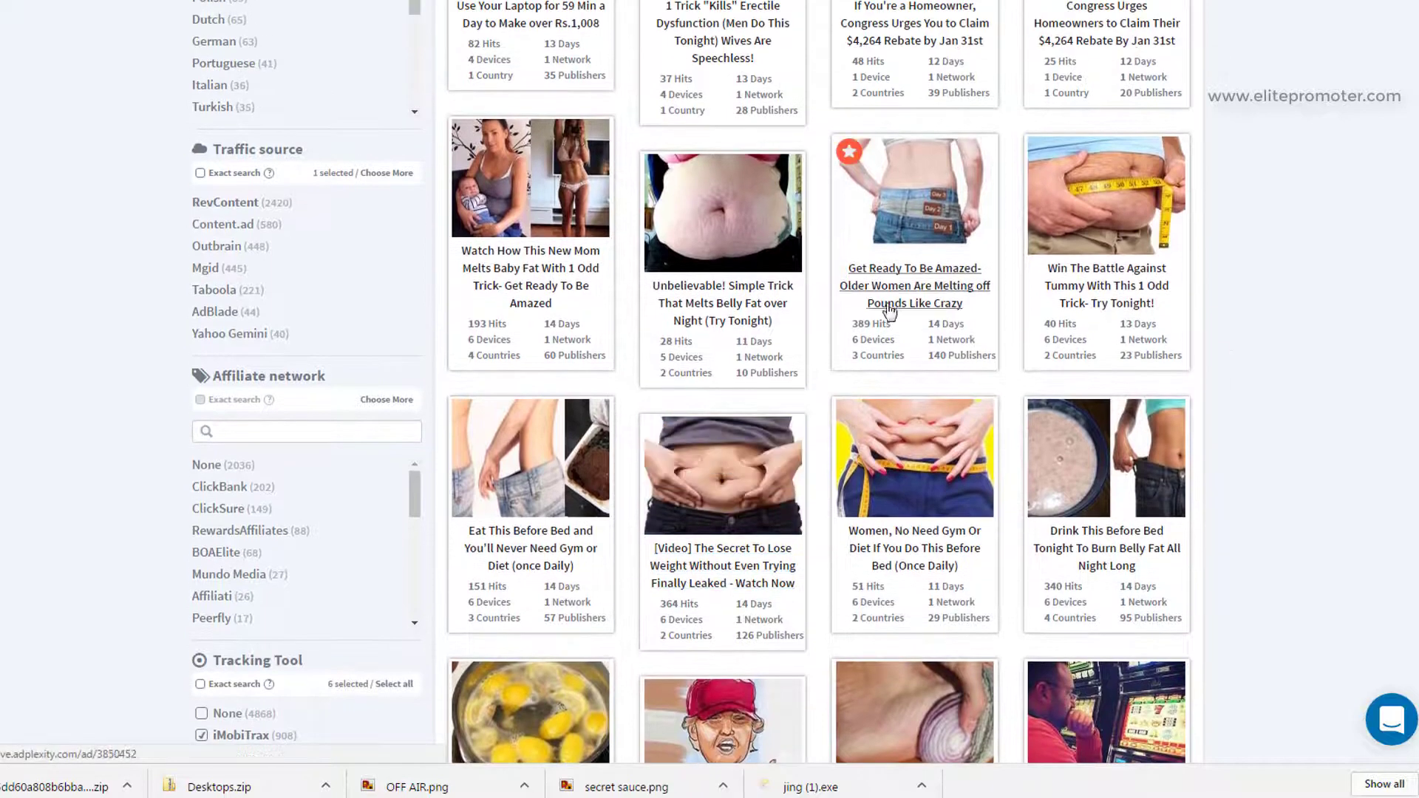
{"action": "mouse_move", "coordinate": [868, 334]}
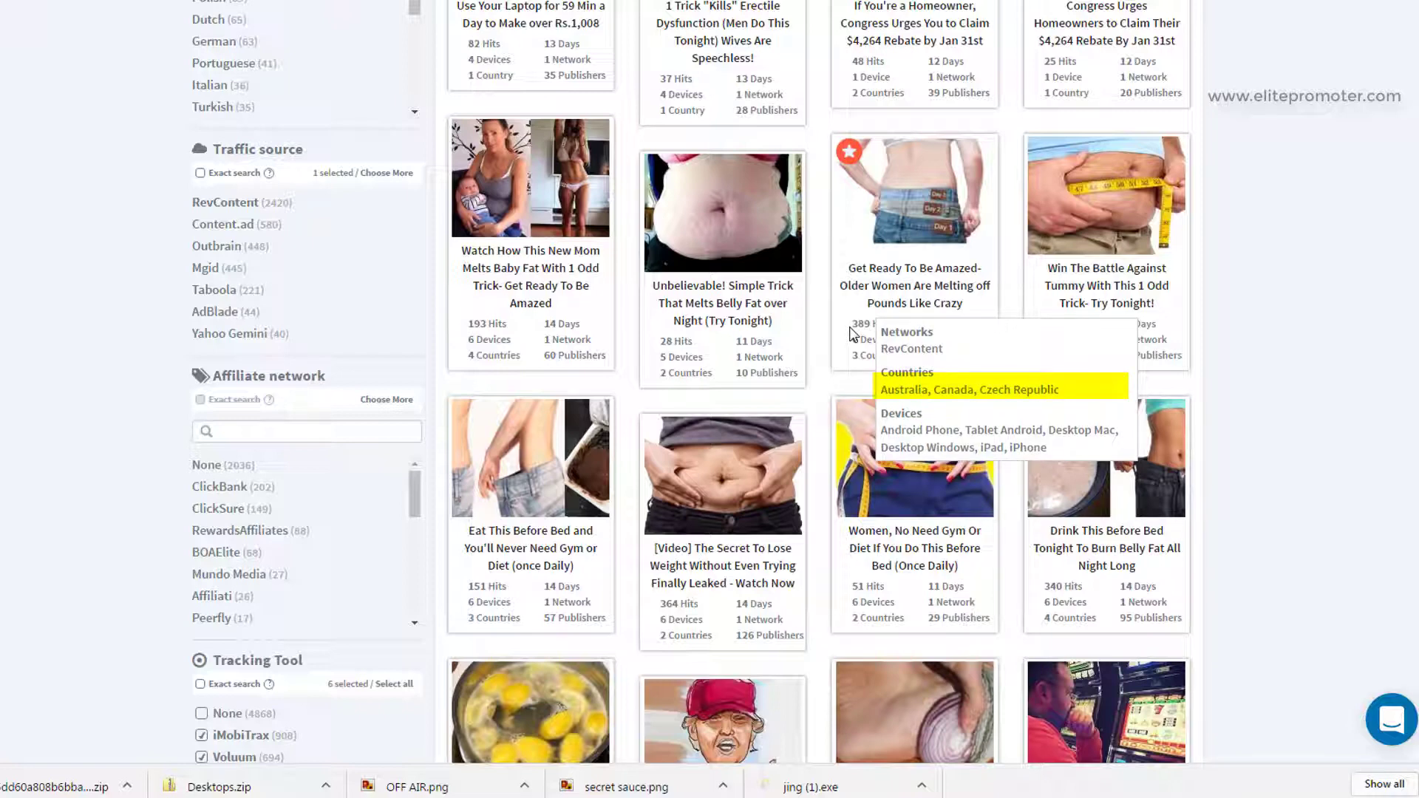
Open the 'Get Ready To Be Amazed' ad's details and view its banner enlarged, then close it
{"action": "left_click", "coordinate": [924, 279]}
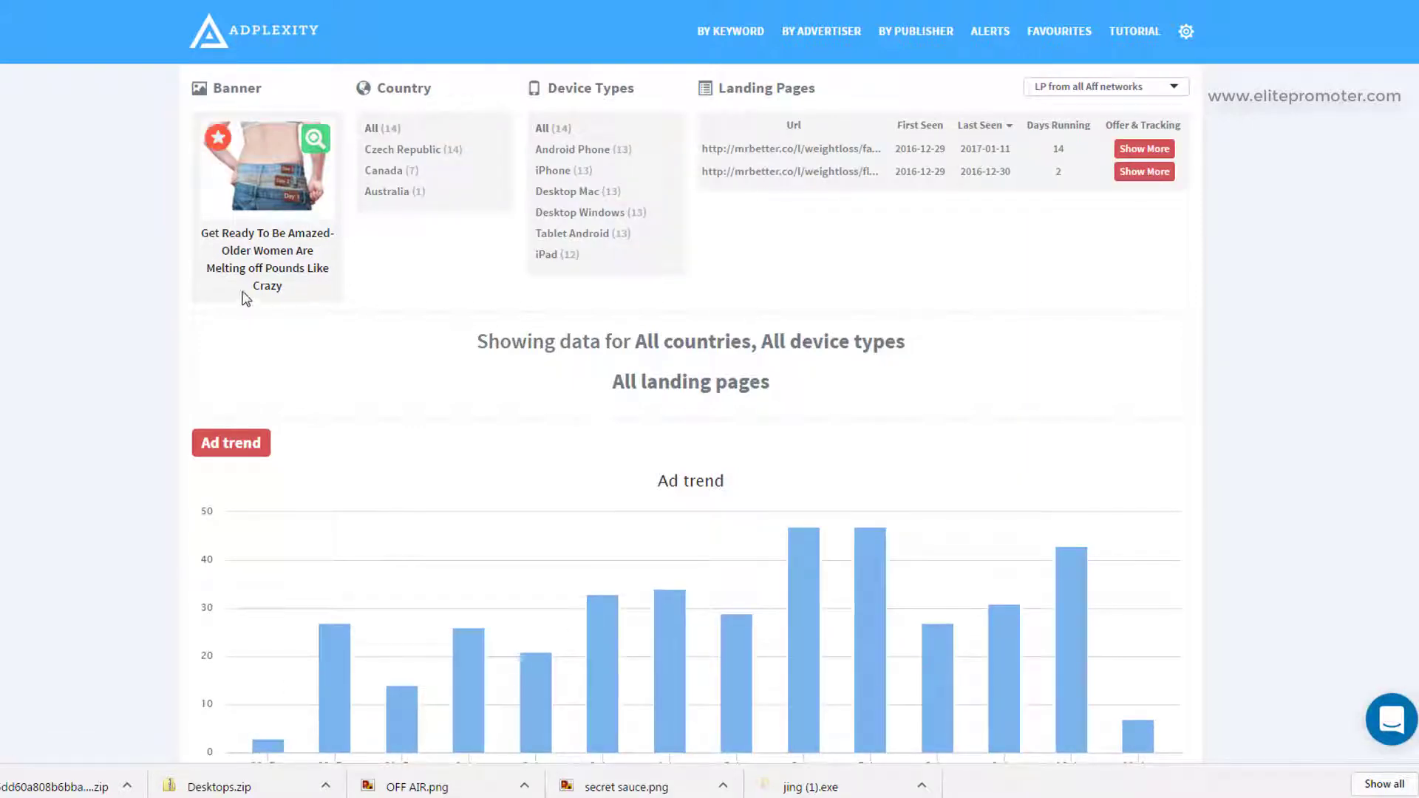
{"action": "left_click", "coordinate": [316, 147]}
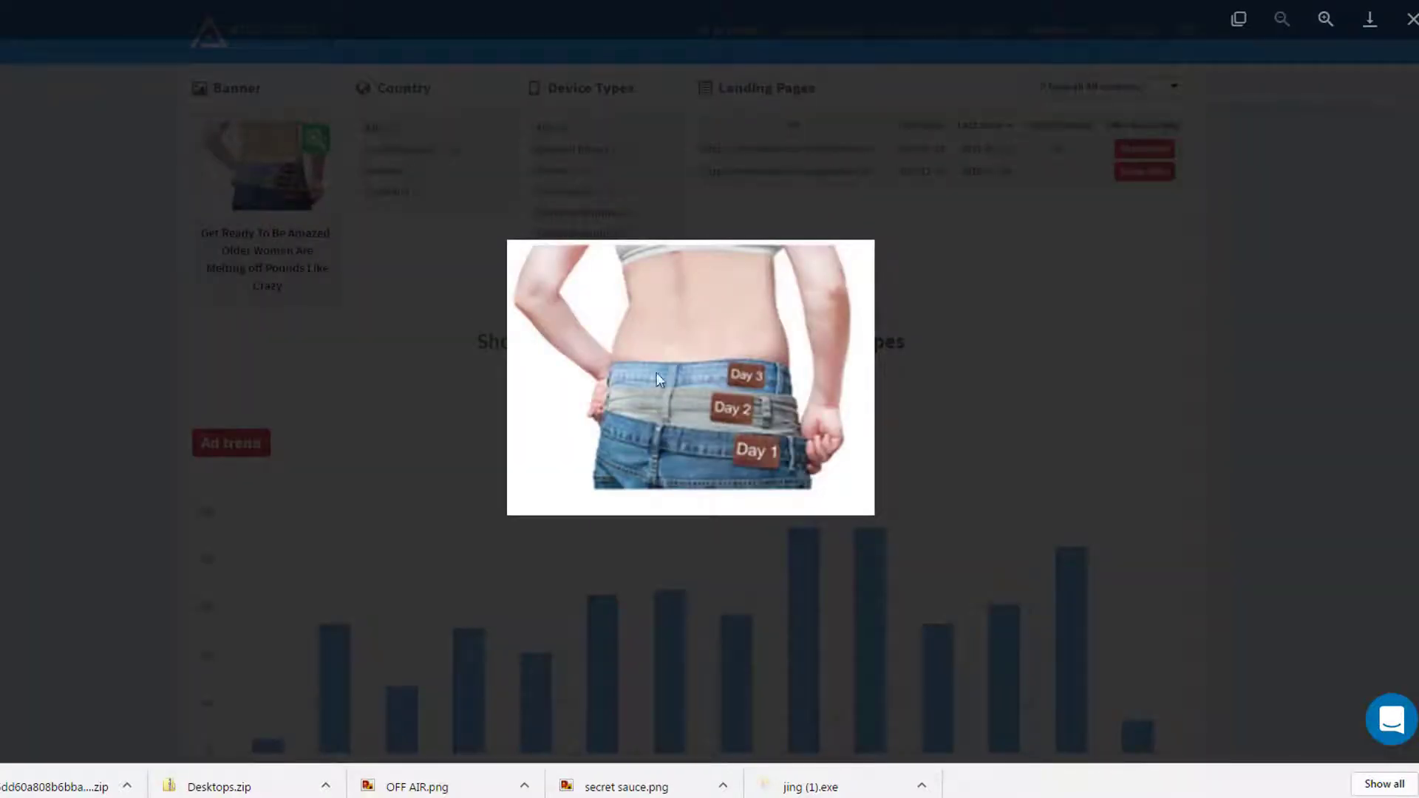
{"action": "right_click", "coordinate": [691, 322]}
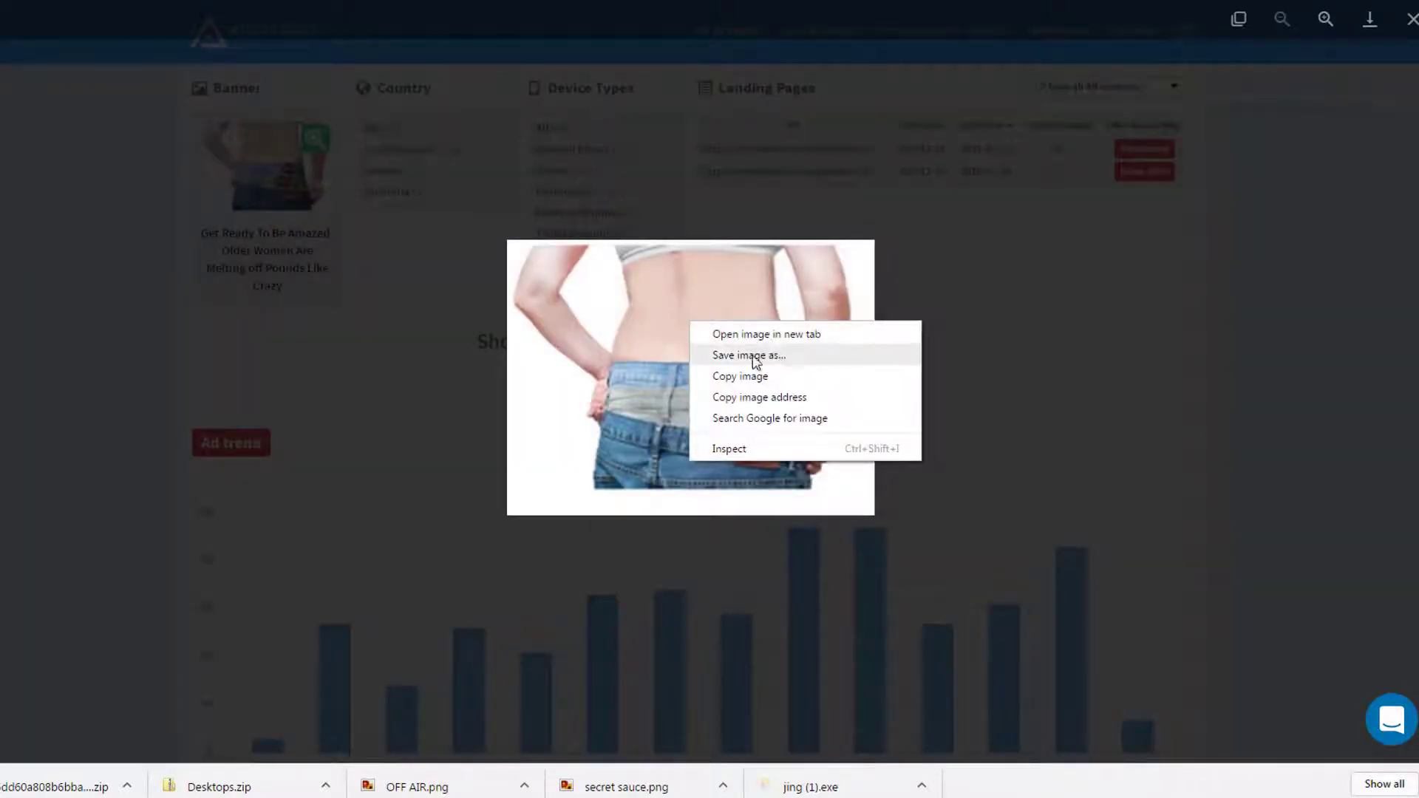
{"action": "left_click", "coordinate": [1012, 373]}
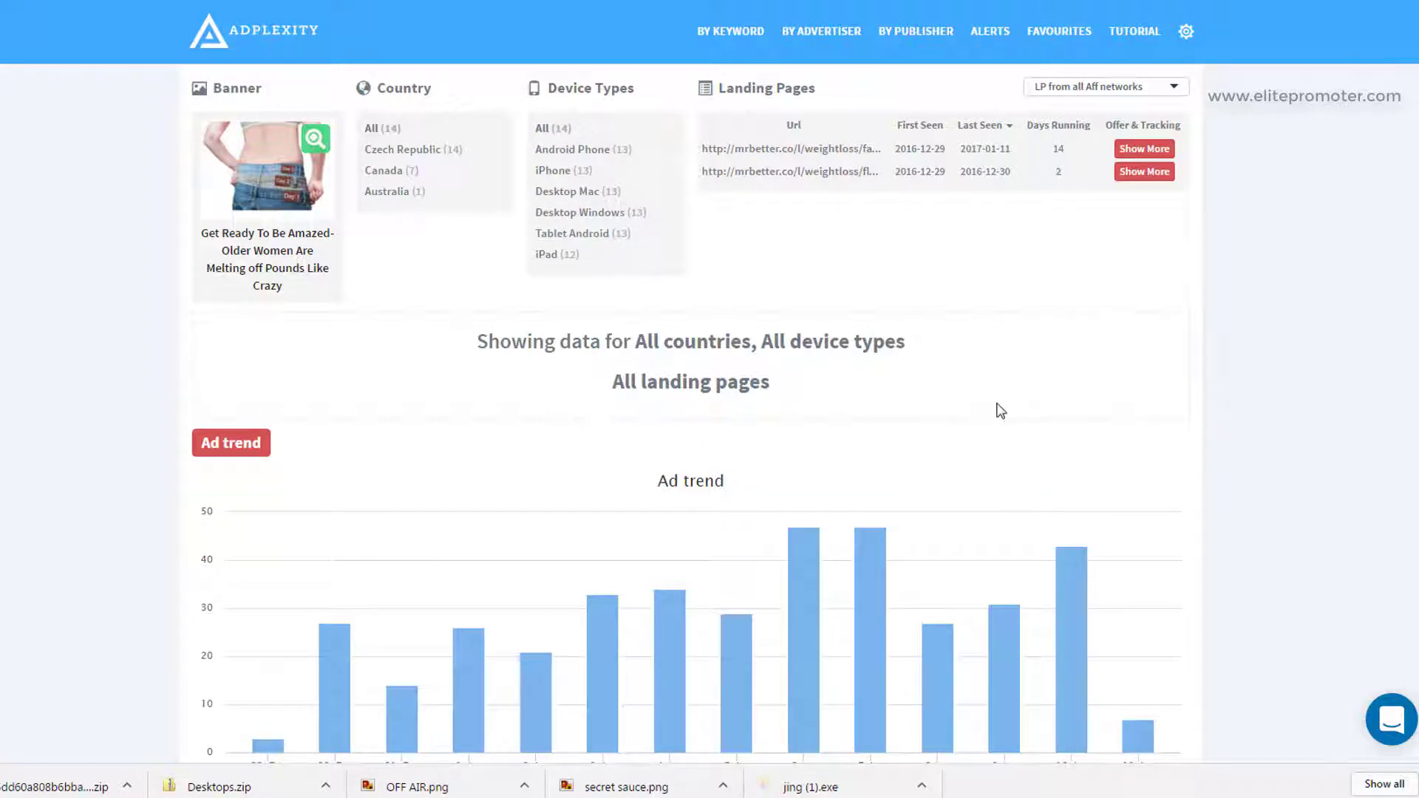
{"action": "scroll", "coordinate": [1001, 411], "scroll_direction": "down", "scroll_amount": 1}
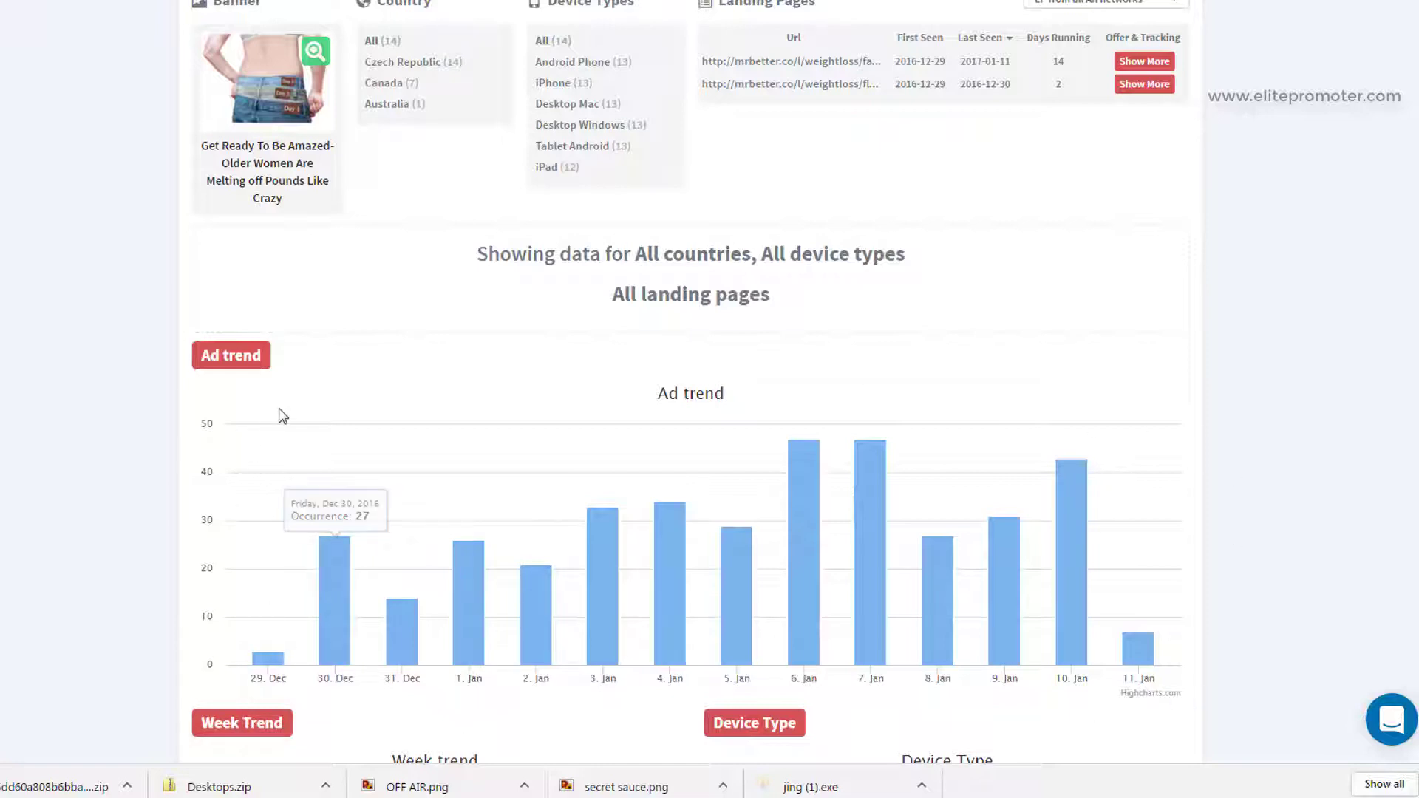
{"action": "scroll", "coordinate": [497, 419], "scroll_direction": "down", "scroll_amount": 1}
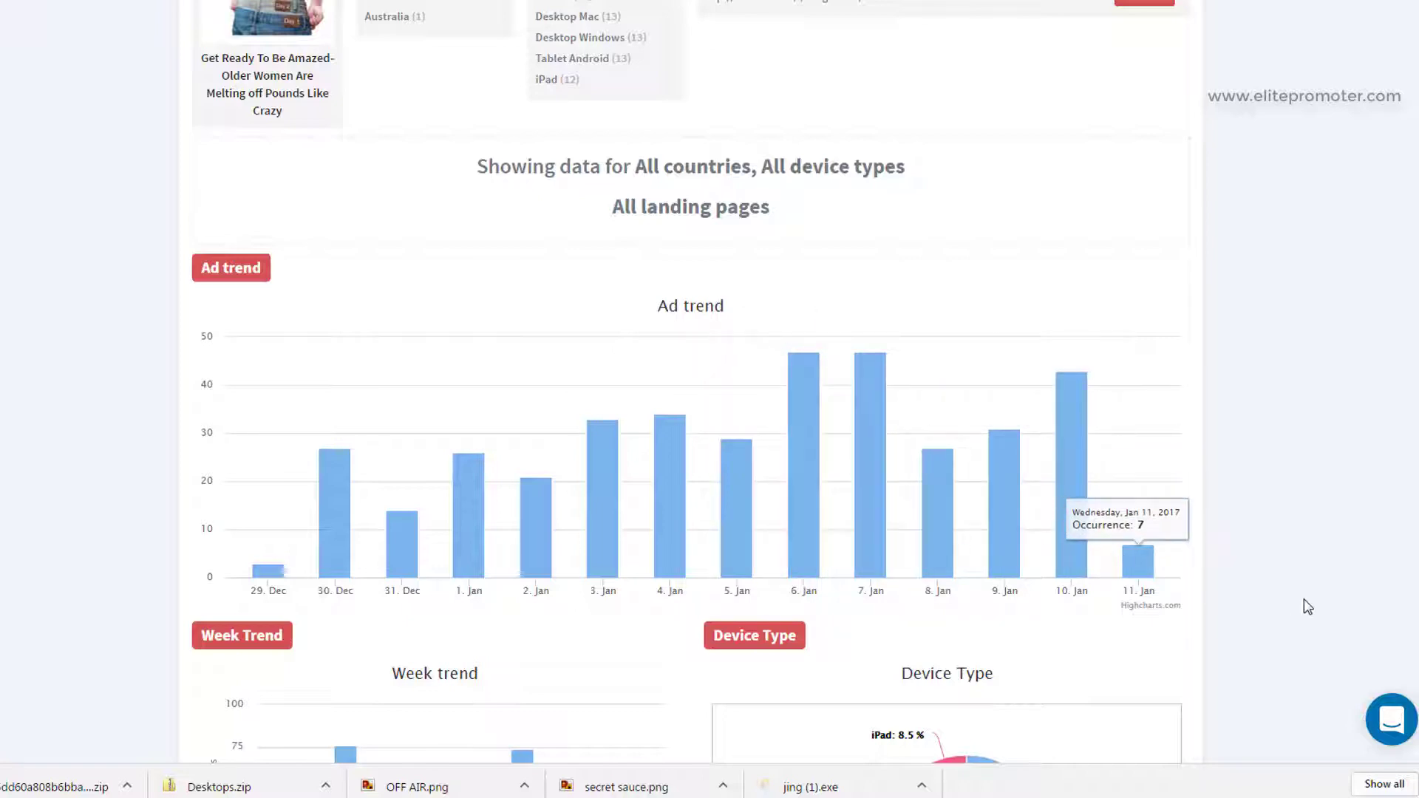
{"action": "scroll", "coordinate": [1299, 591], "scroll_direction": "up", "scroll_amount": 1}
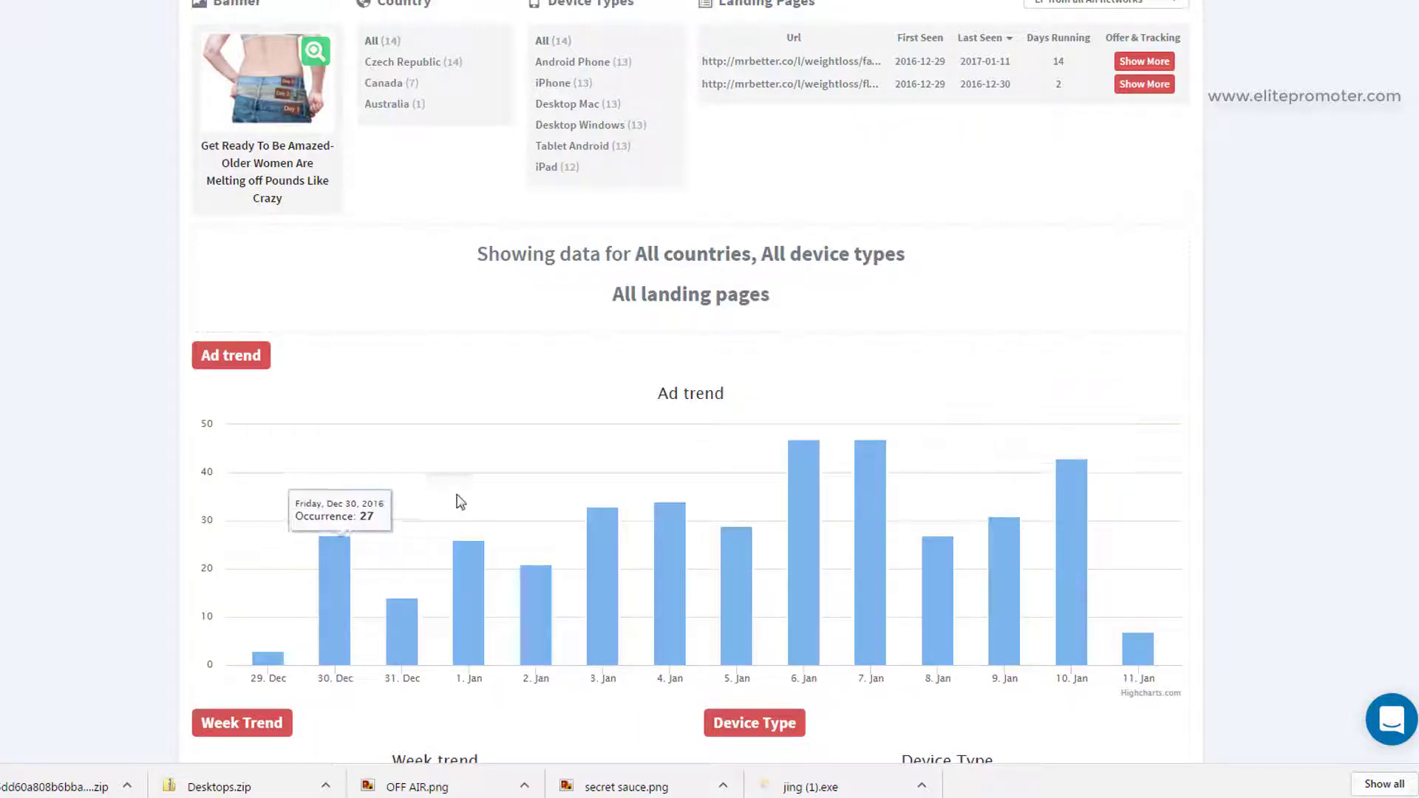
{"action": "scroll", "coordinate": [1057, 529], "scroll_direction": "up", "scroll_amount": 1}
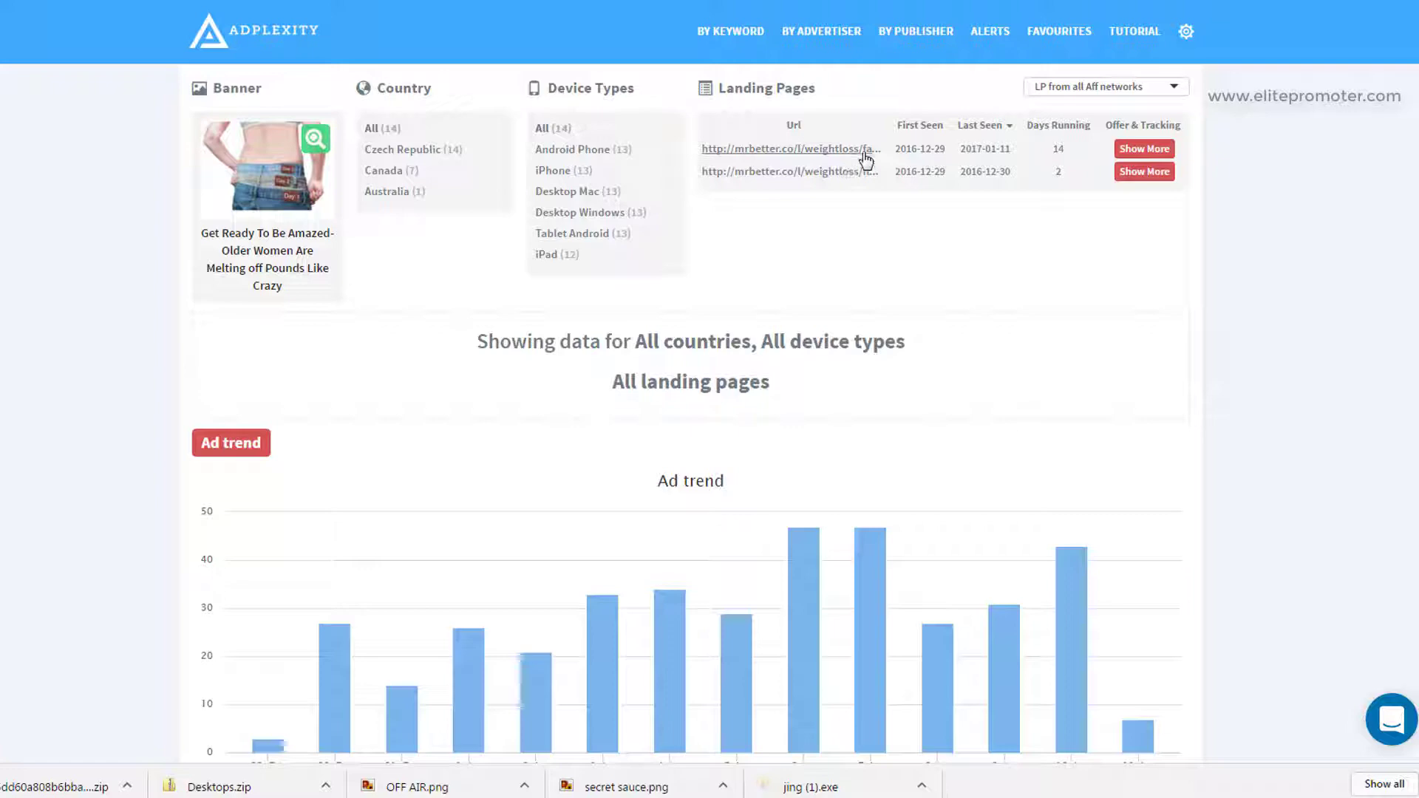
Inspect the first landing page's details, then list all other ads from the mrbetter.co advertiser
{"action": "left_click", "coordinate": [1145, 150]}
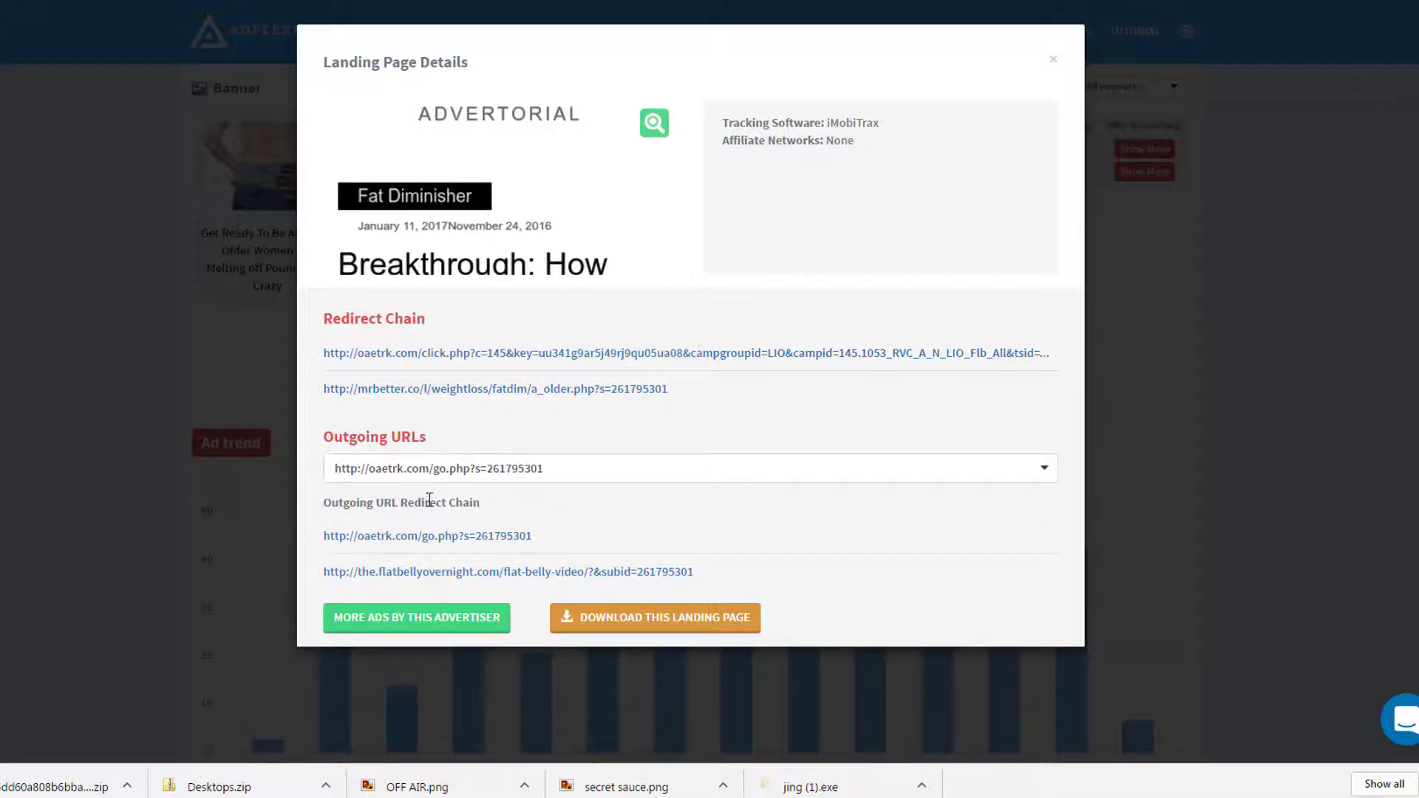
{"action": "mouse_move", "coordinate": [487, 573]}
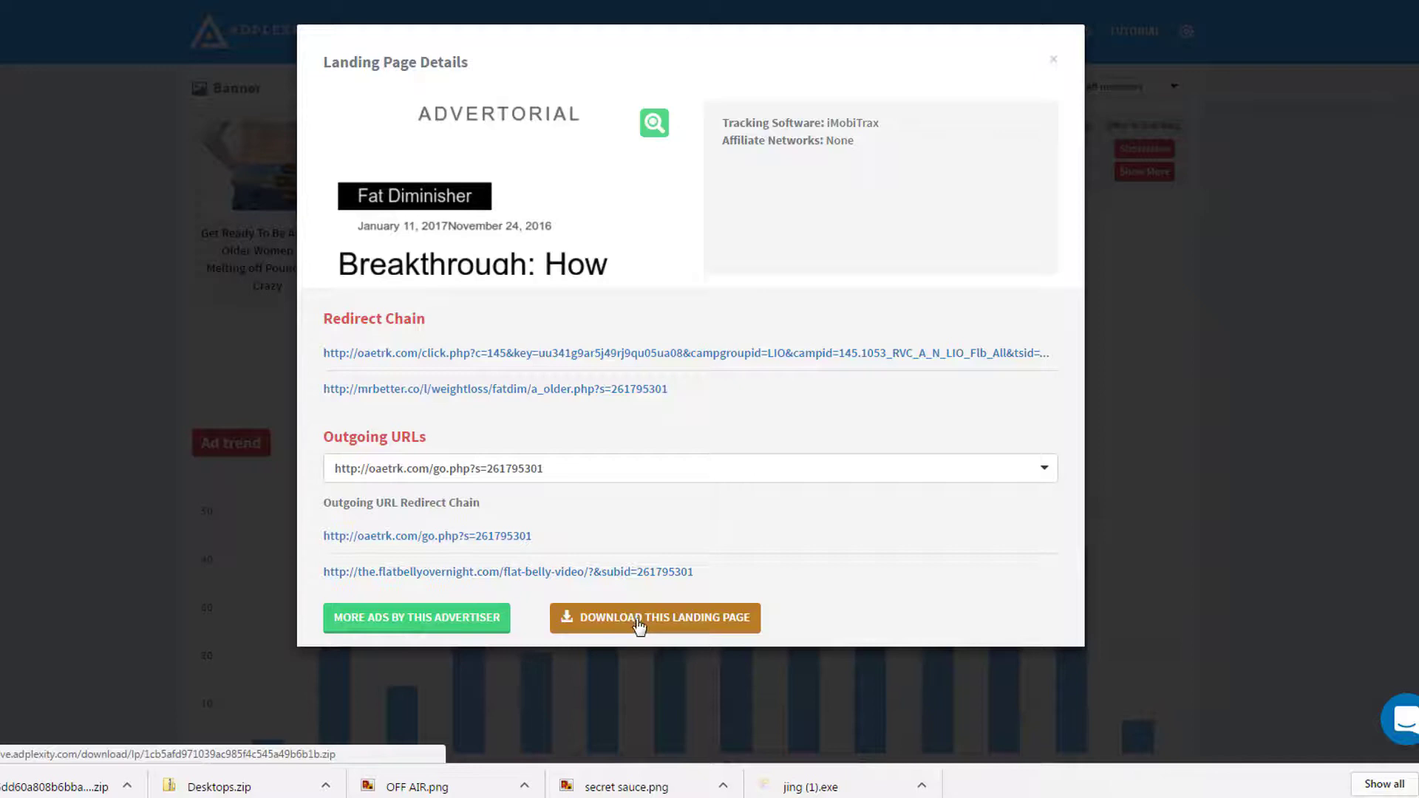
{"action": "left_click", "coordinate": [419, 625]}
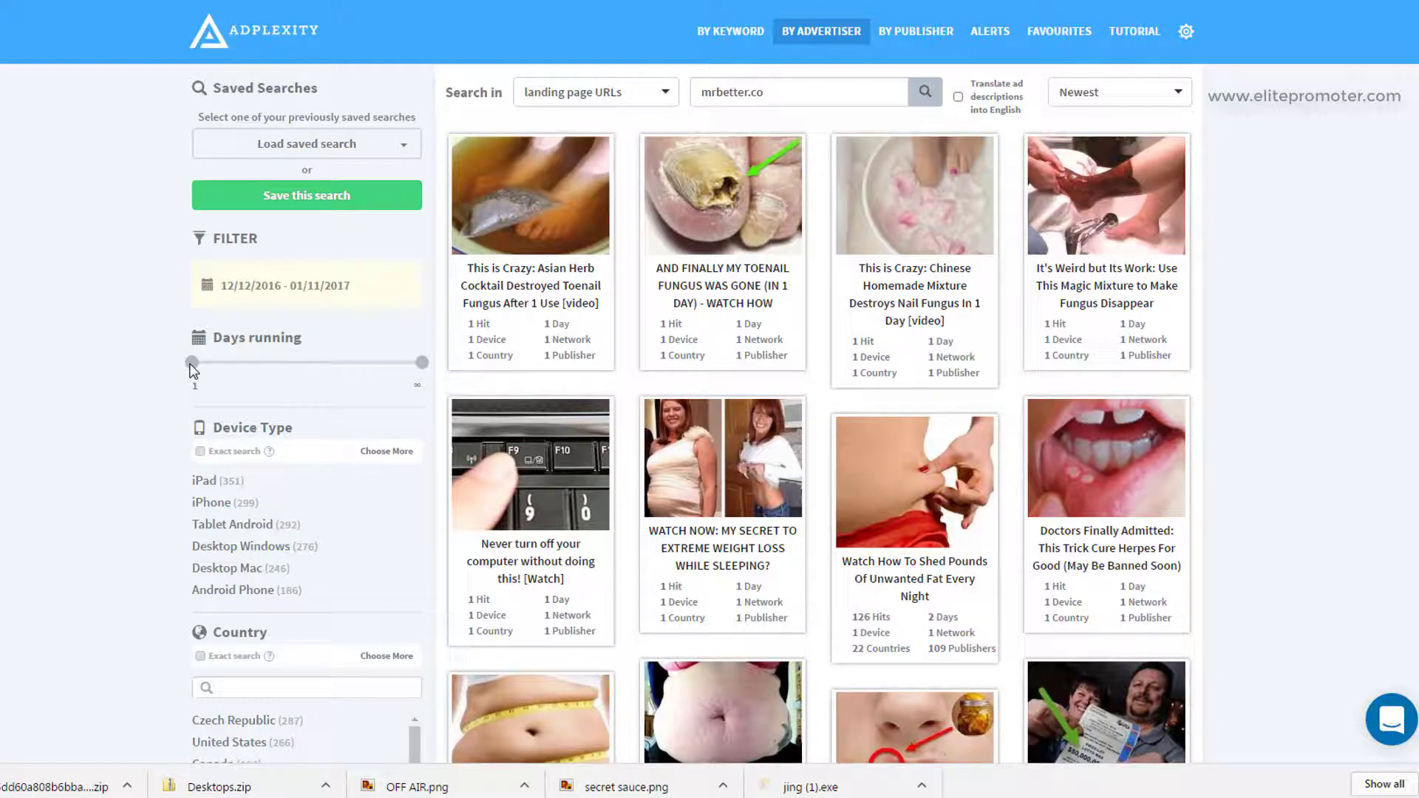
Show mrbetter.co ads running 10+ days, then return to keyword search with a 13-day minimum
{"action": "left_click_drag", "start_coordinate": [211, 364], "coordinate": [218, 364]}
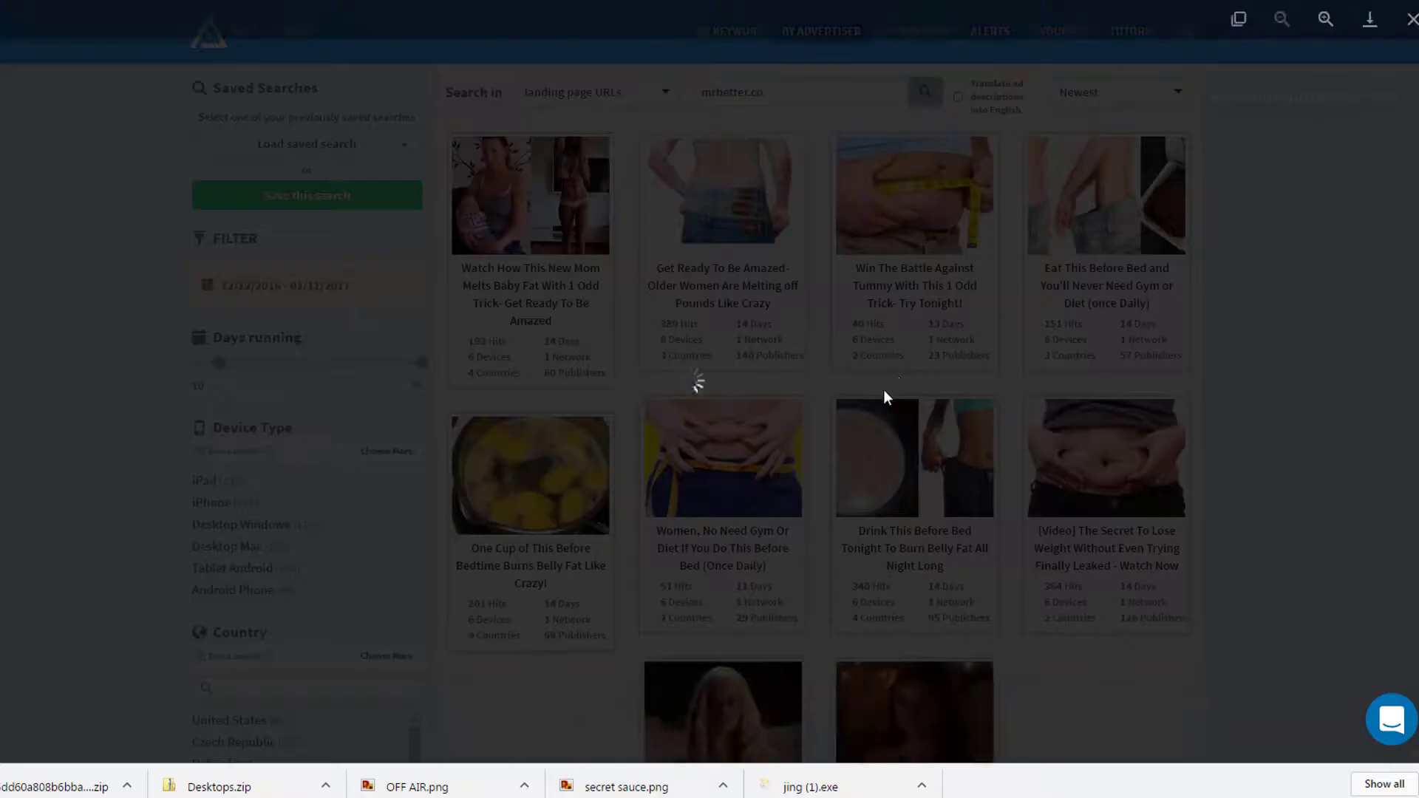
{"action": "left_click", "coordinate": [1289, 388]}
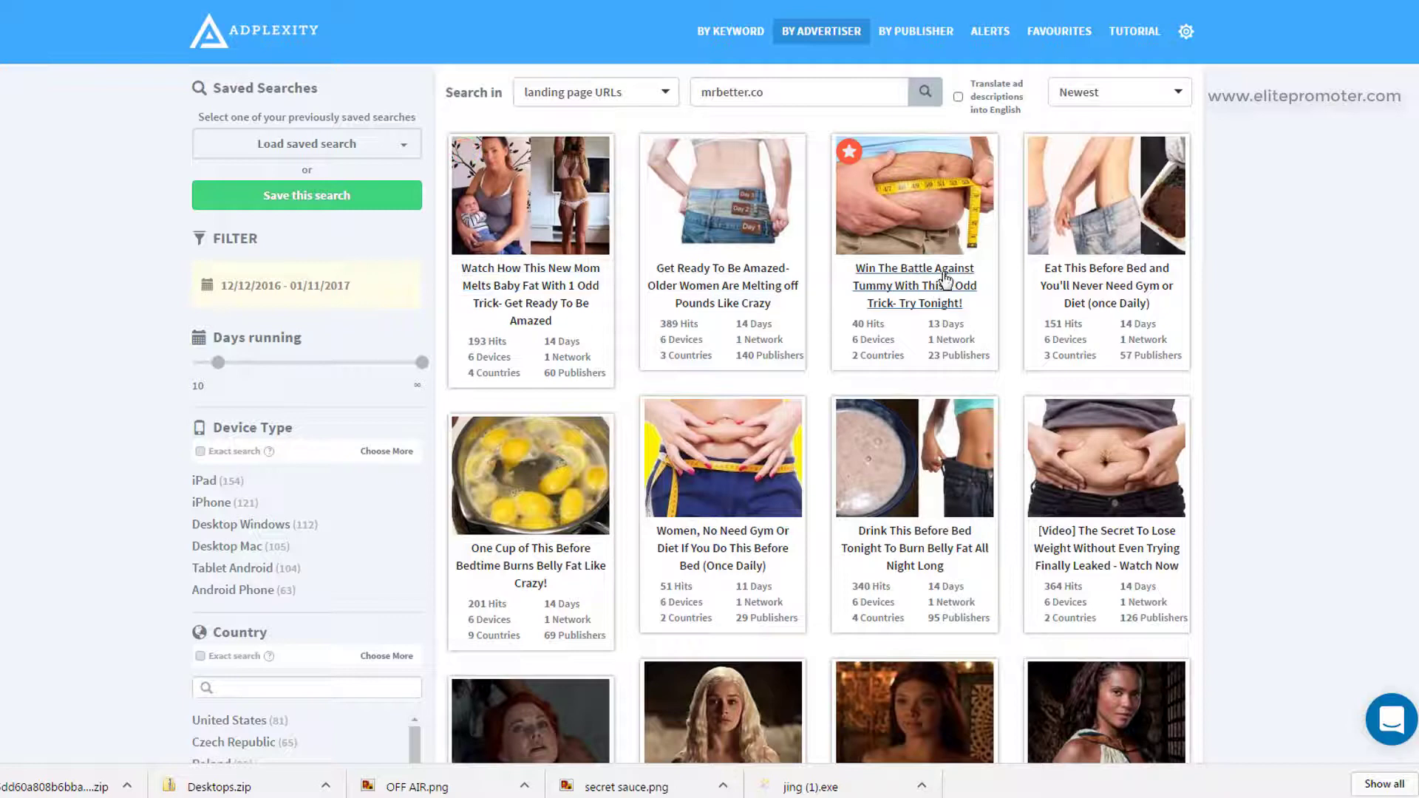
{"action": "mouse_move", "coordinate": [521, 342]}
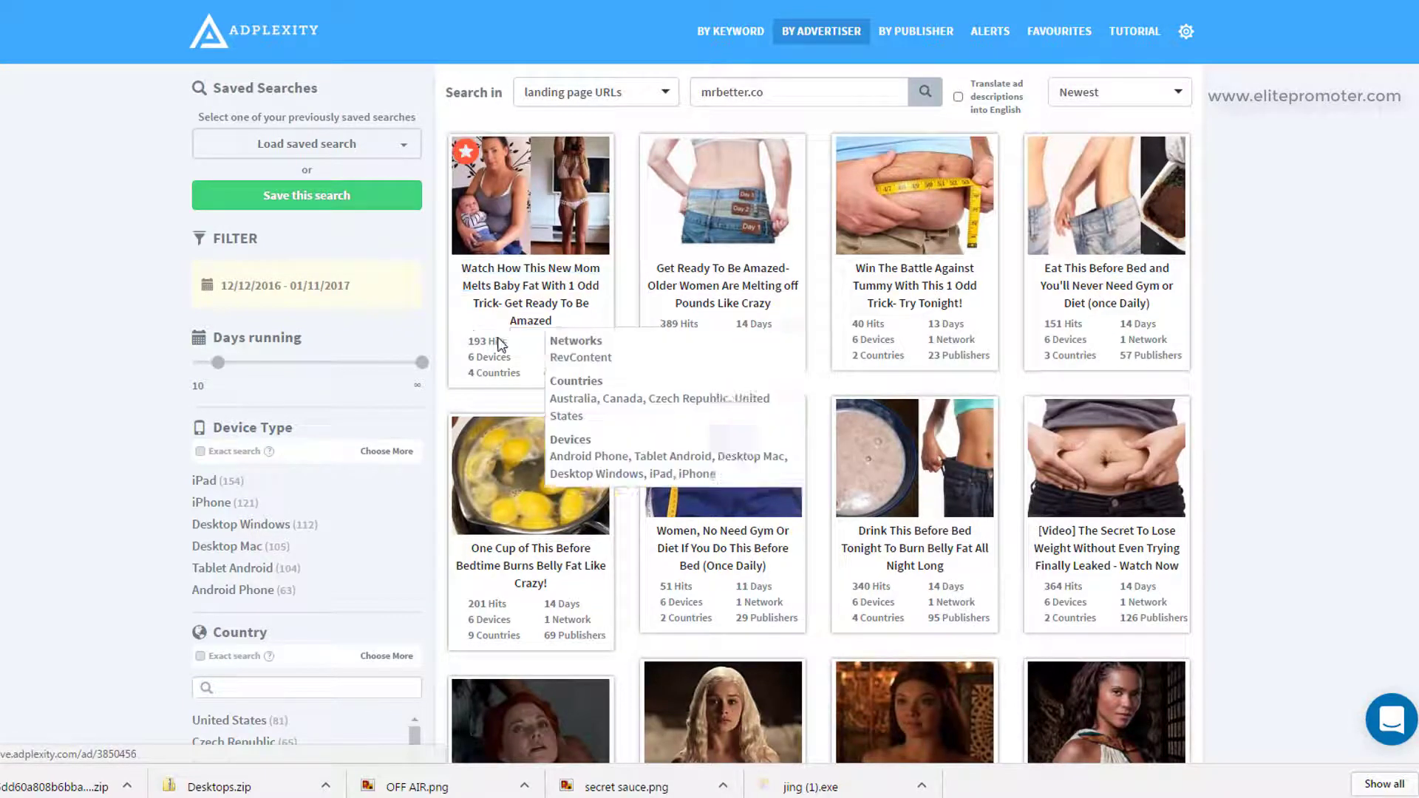
{"action": "mouse_move", "coordinate": [694, 339]}
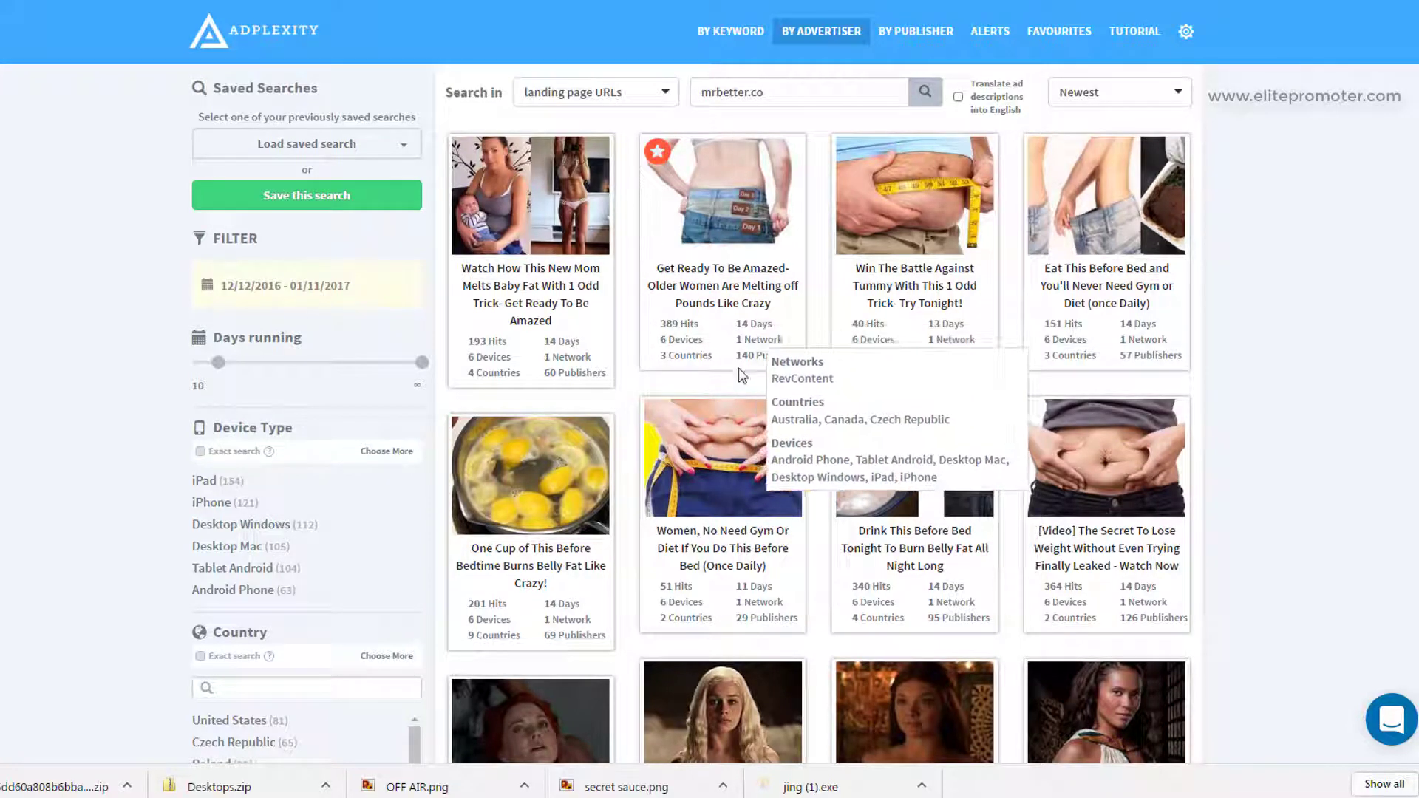
{"action": "mouse_move", "coordinate": [515, 269]}
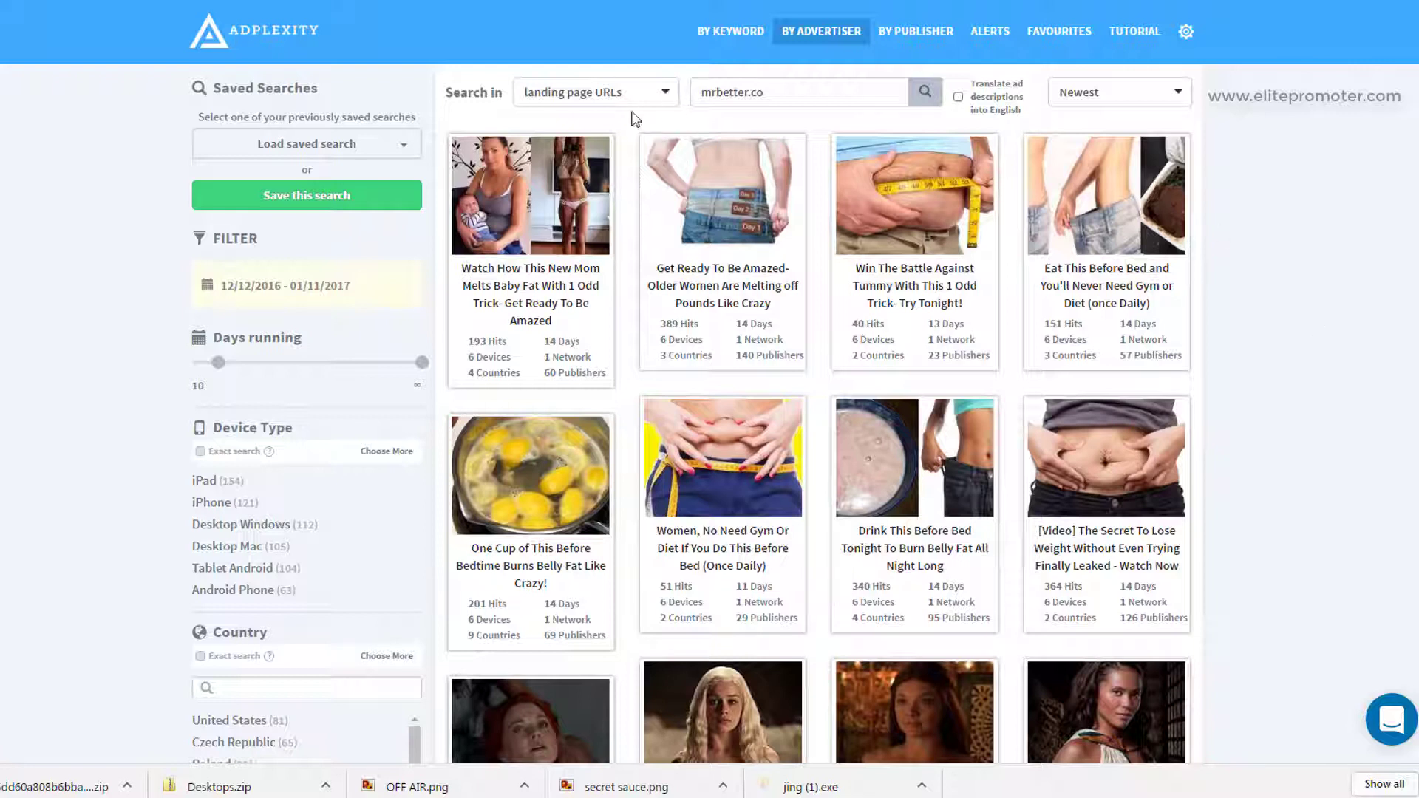
{"action": "left_click", "coordinate": [720, 35]}
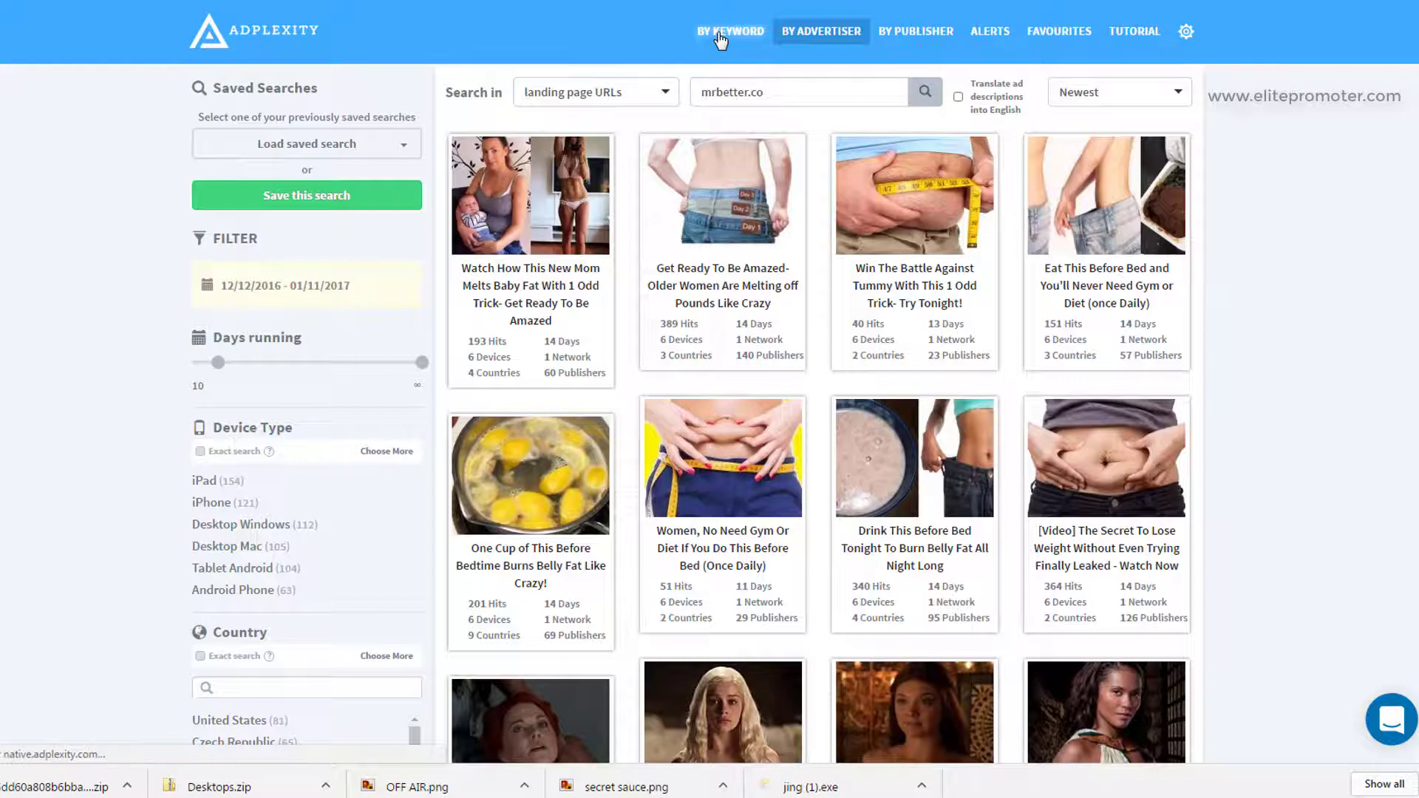
{"action": "left_click_drag", "start_coordinate": [200, 362], "coordinate": [218, 365]}
Search for 'casino' matched within ad info
{"action": "mouse_move", "coordinate": [466, 408]}
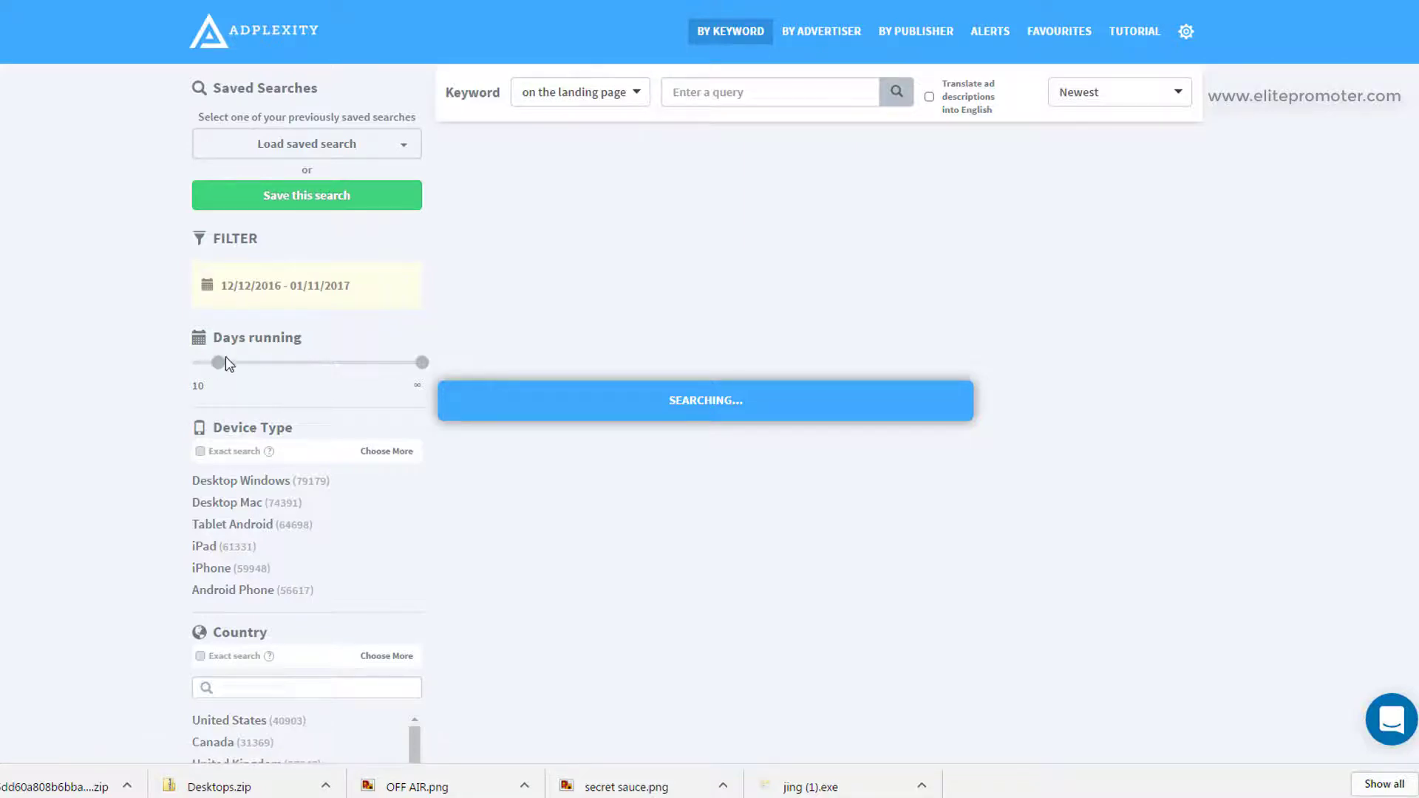
{"action": "left_click", "coordinate": [752, 97]}
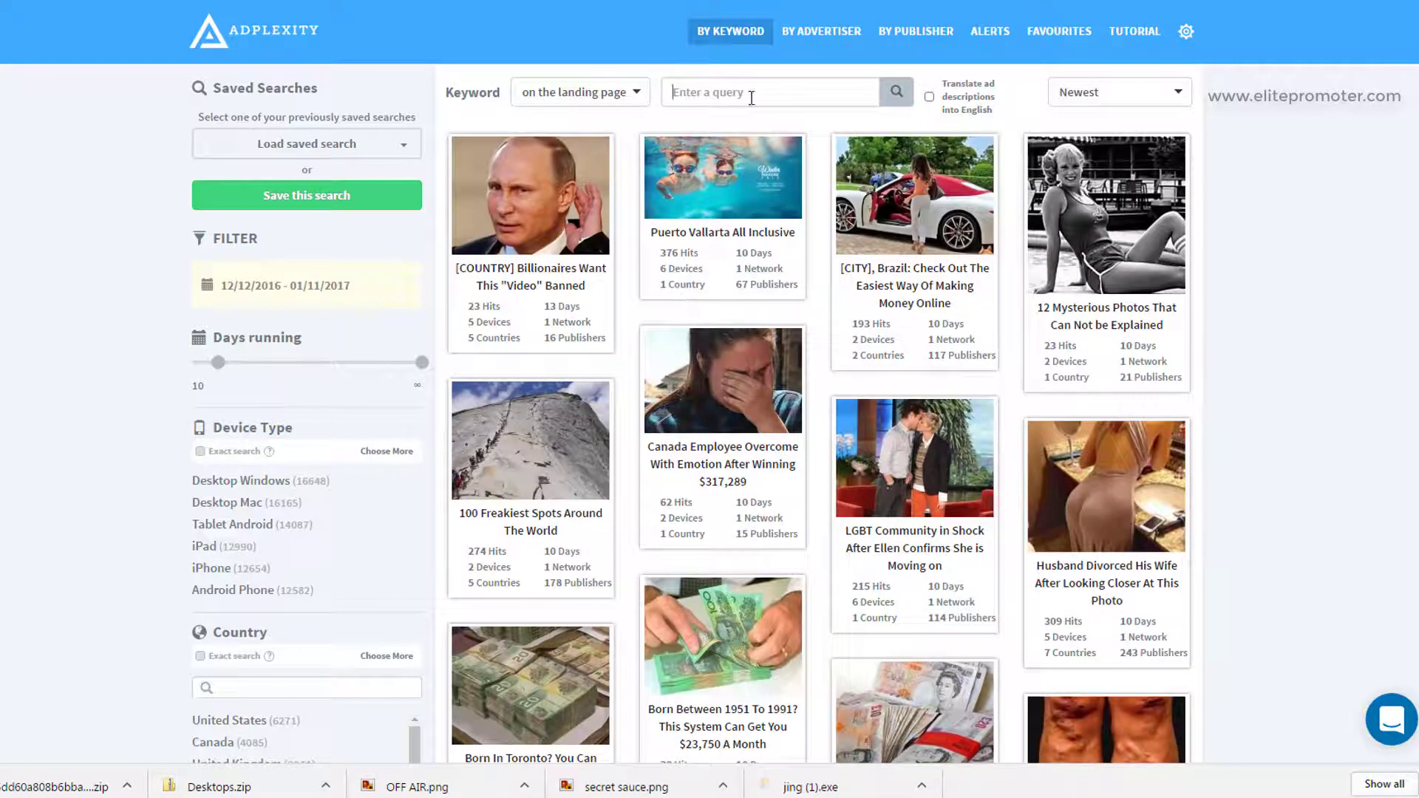
{"action": "type", "text": "c"}
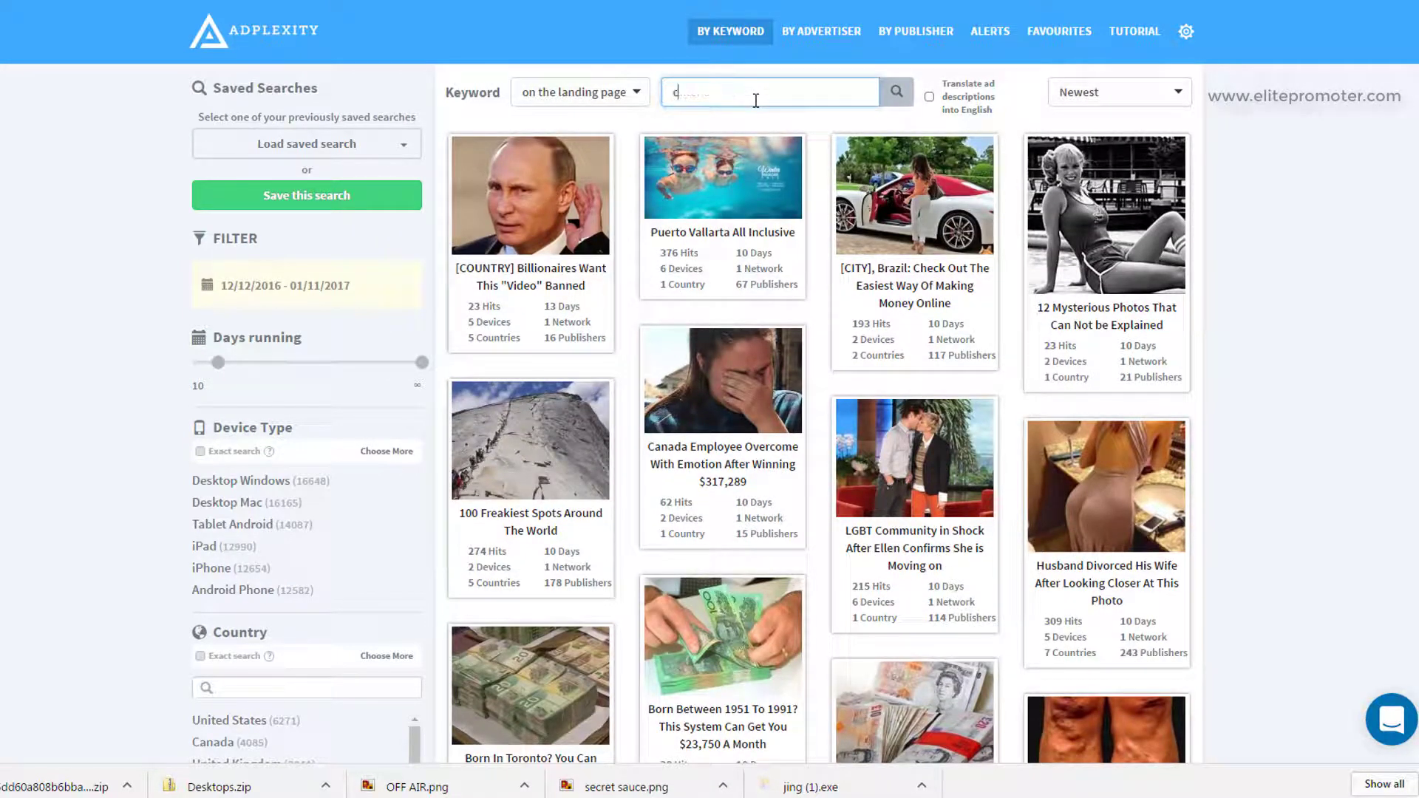
{"action": "type", "text": "asino"}
{"action": "left_click", "coordinate": [630, 98]}
{"action": "left_click", "coordinate": [574, 151]}
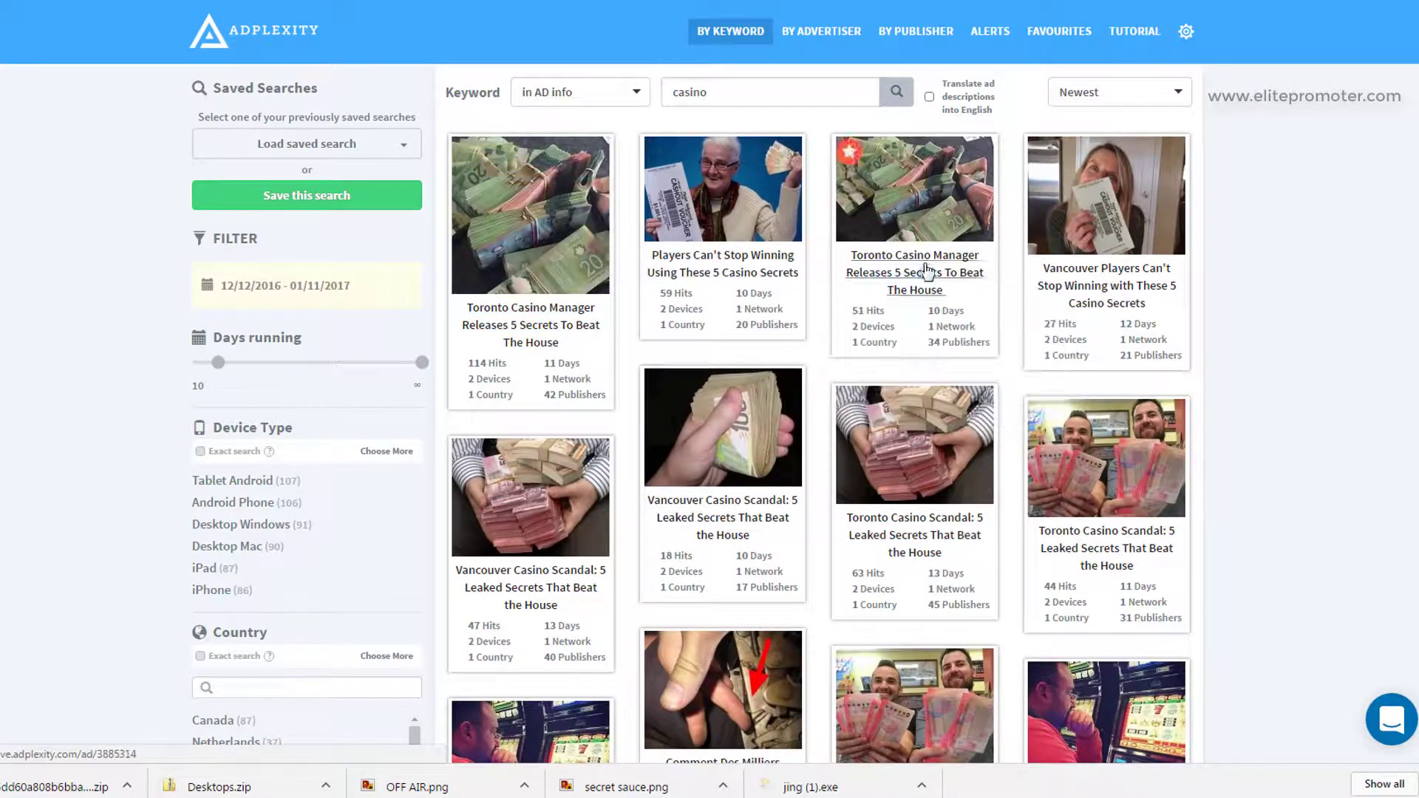
Replace the keyword with 'fat' and run the search to list belly-fat ads
{"action": "double_click", "coordinate": [727, 93]}
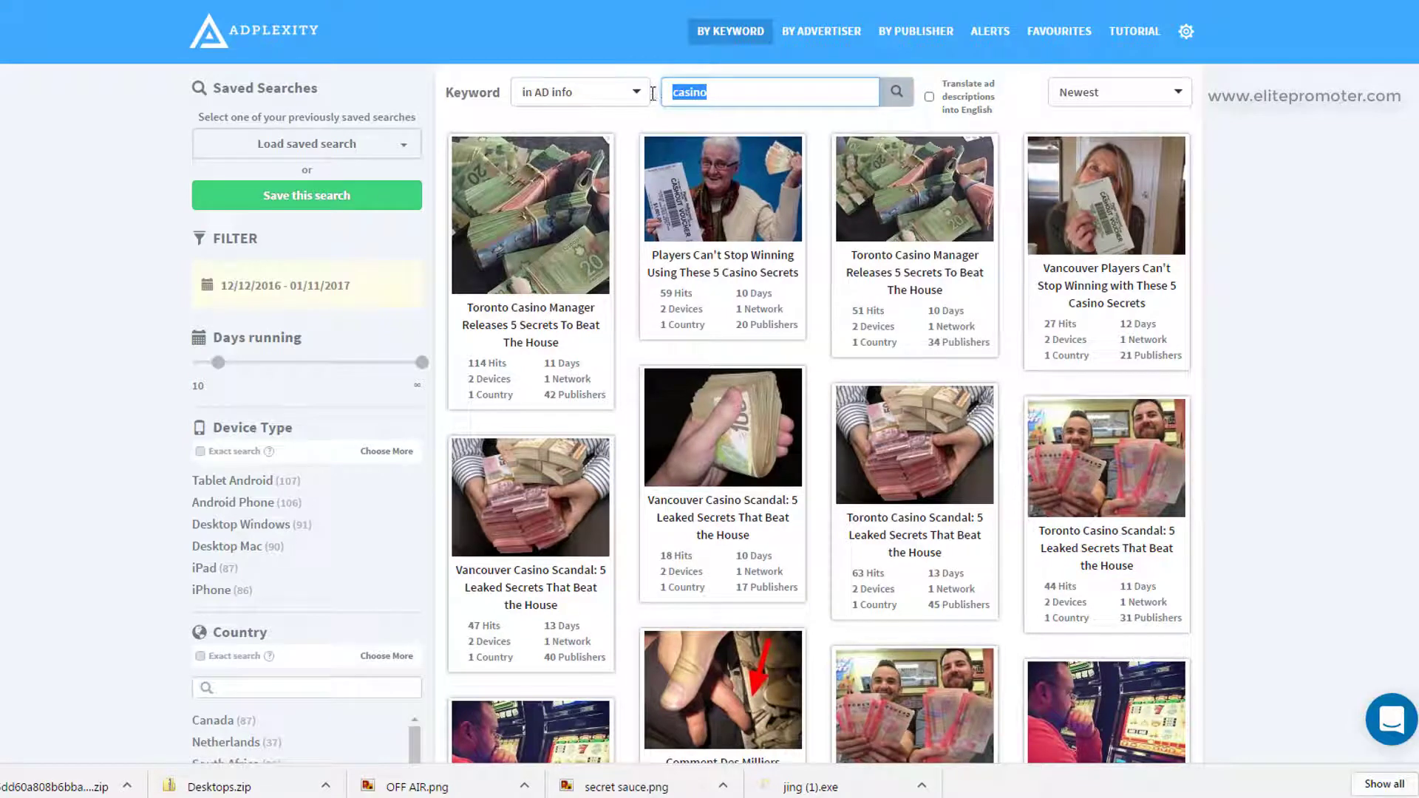
{"action": "type", "text": "fat"}
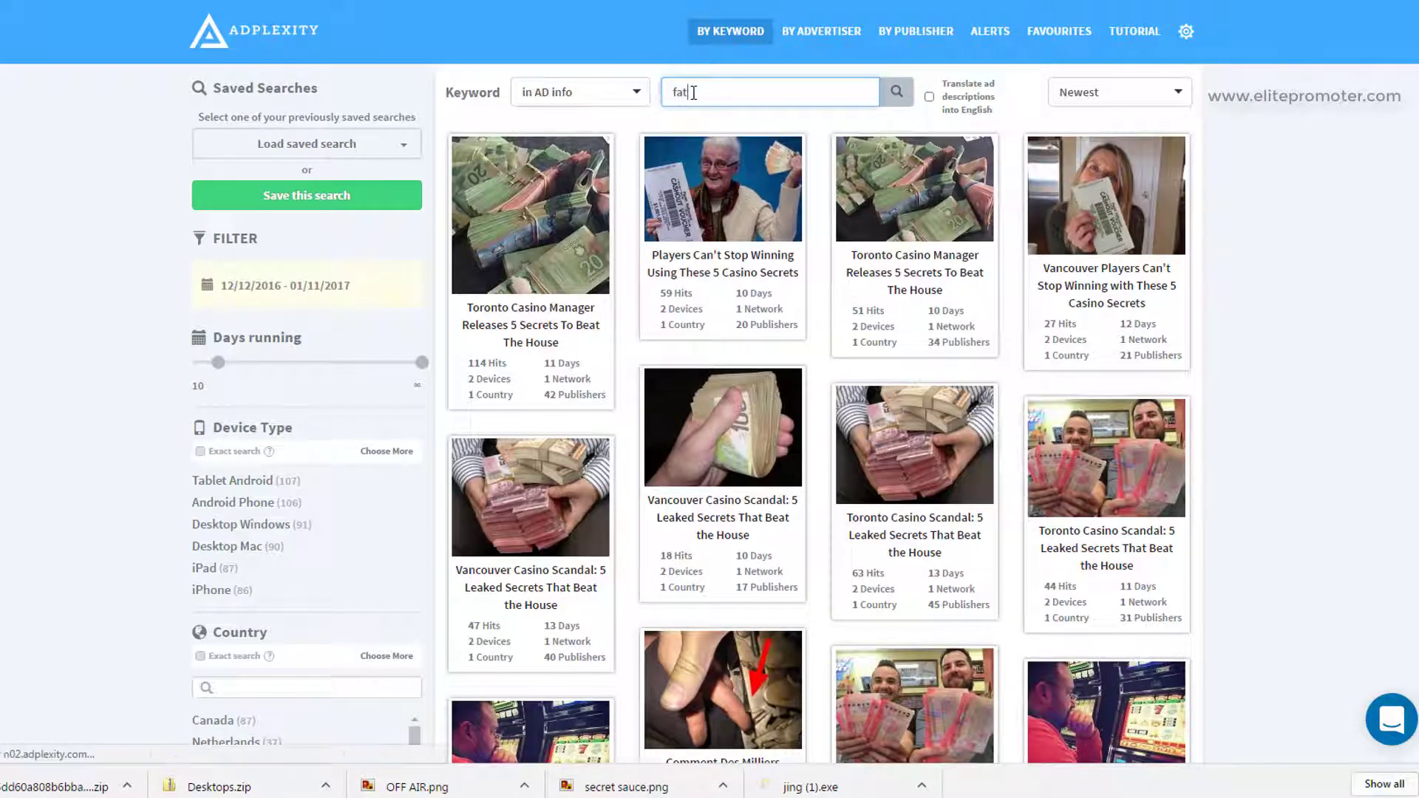
{"action": "key", "text": "Return"}
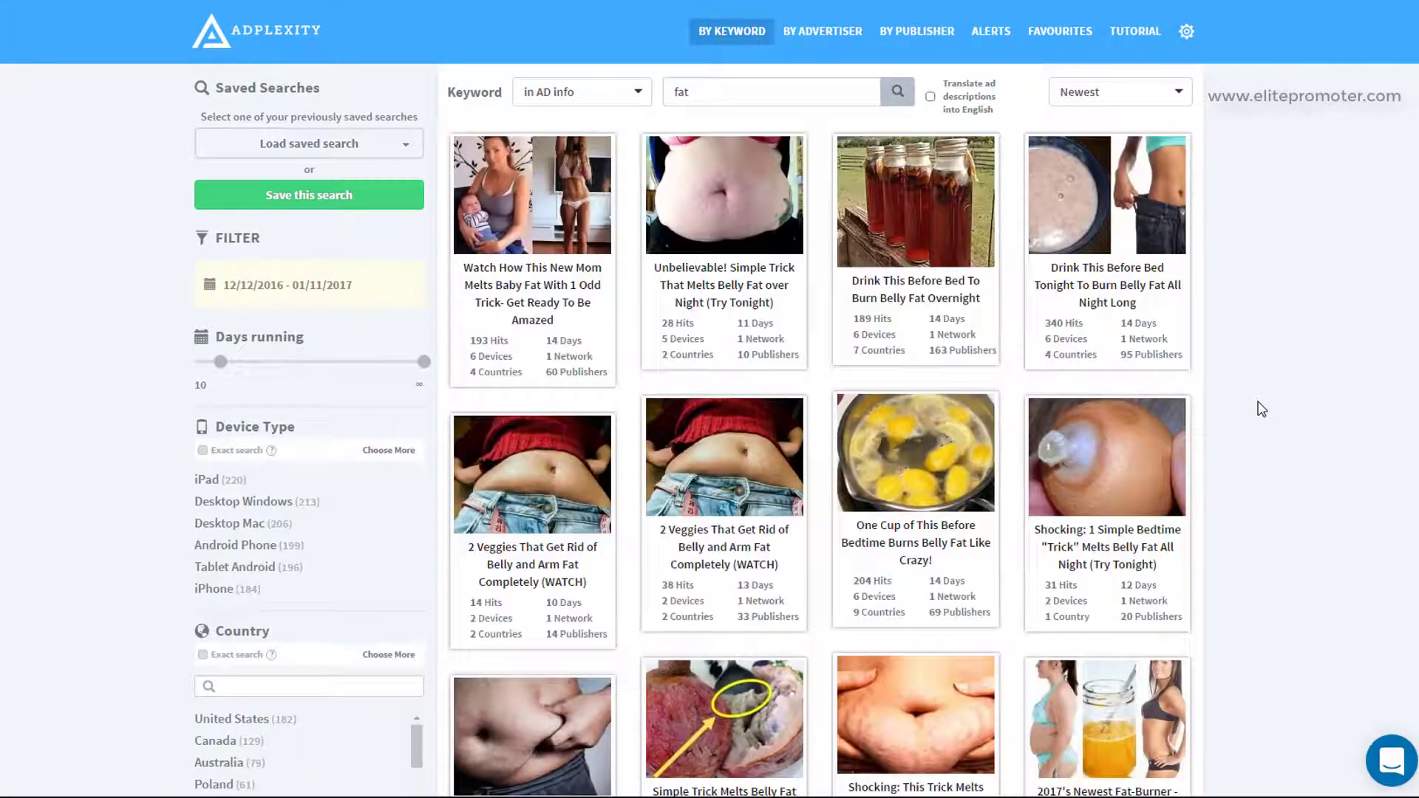
{"action": "scroll", "coordinate": [1393, 417], "scroll_direction": "down", "scroll_amount": 16}
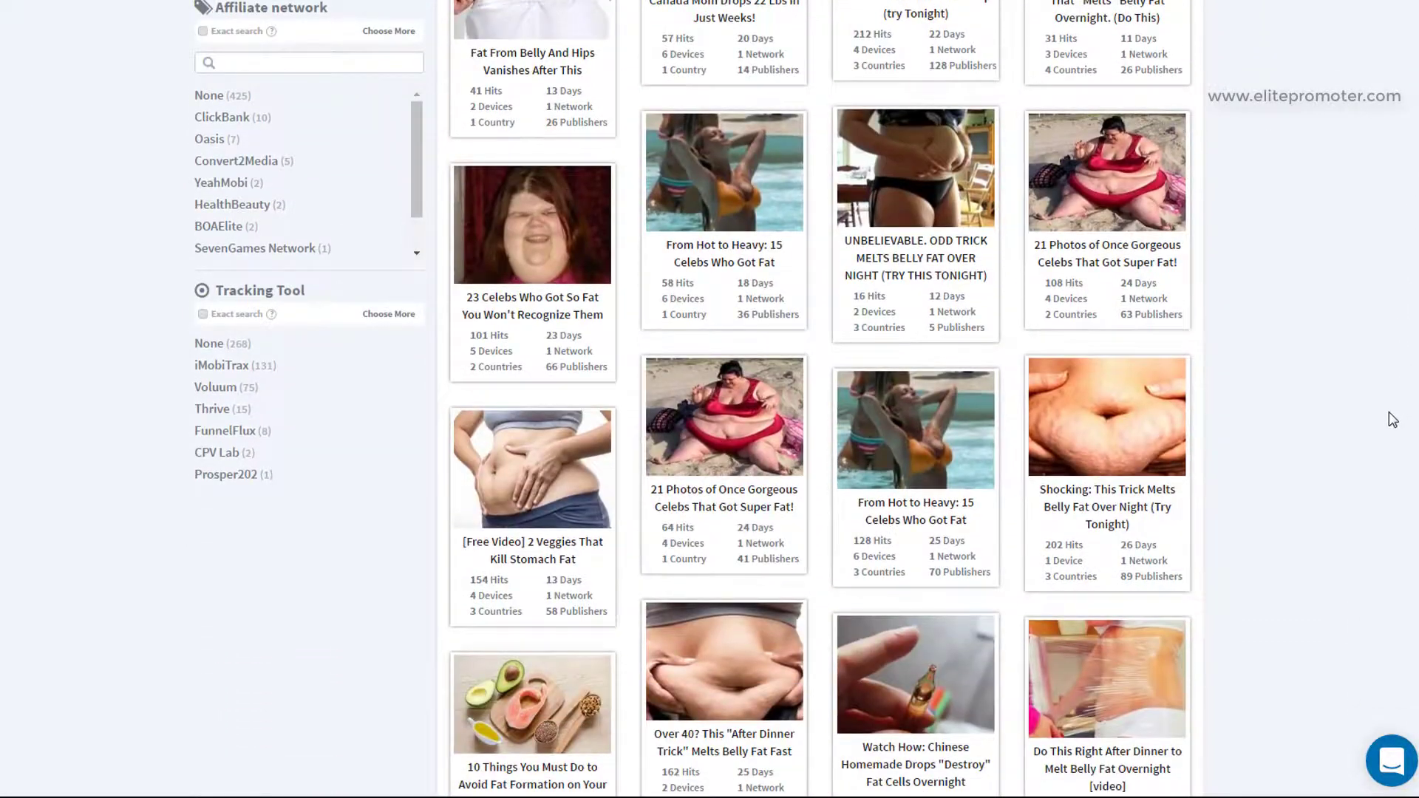
{"action": "scroll", "coordinate": [1389, 417], "scroll_direction": "up", "scroll_amount": 17}
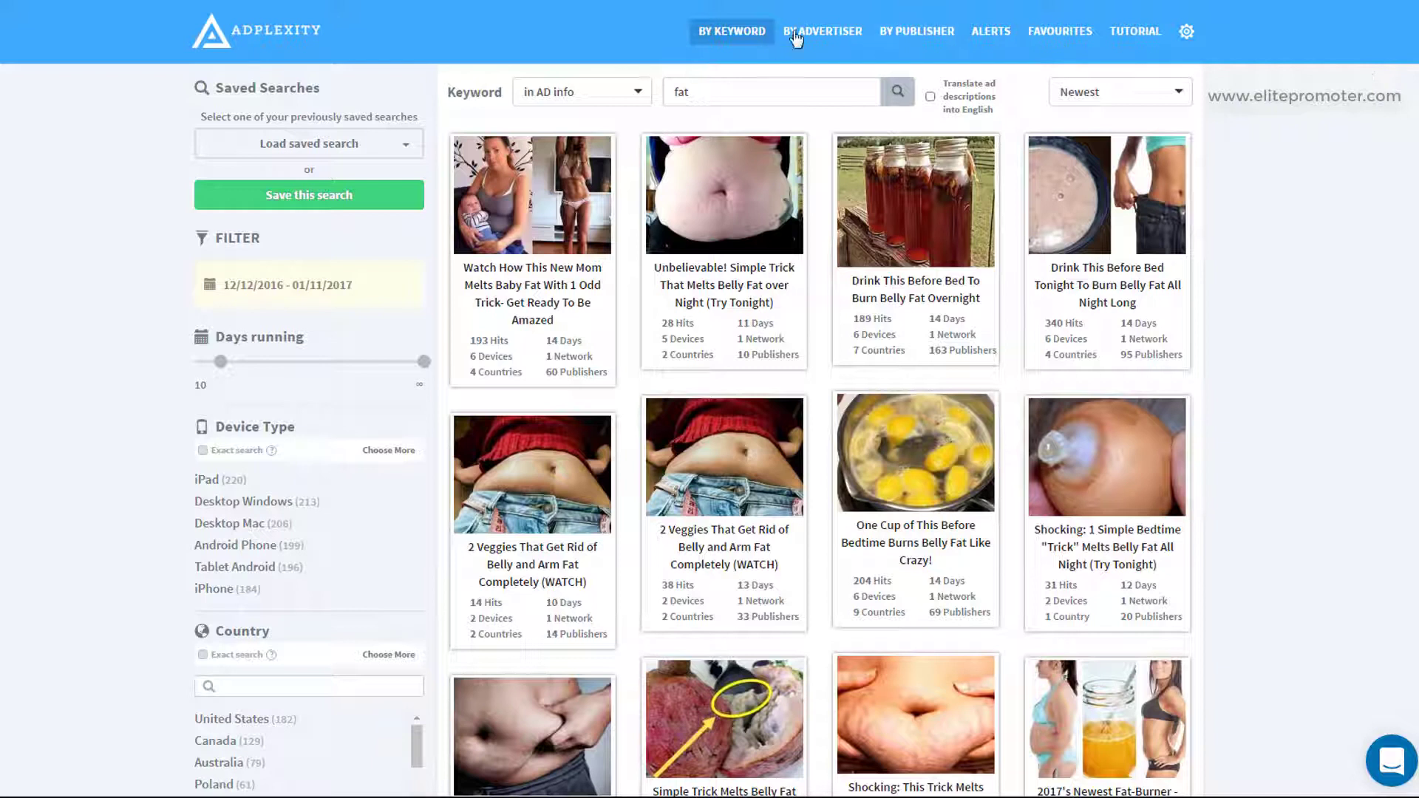
Switch AdPlexity to the By Advertiser search with 'landing page URLs' as the search scope
{"action": "left_click", "coordinate": [837, 36]}
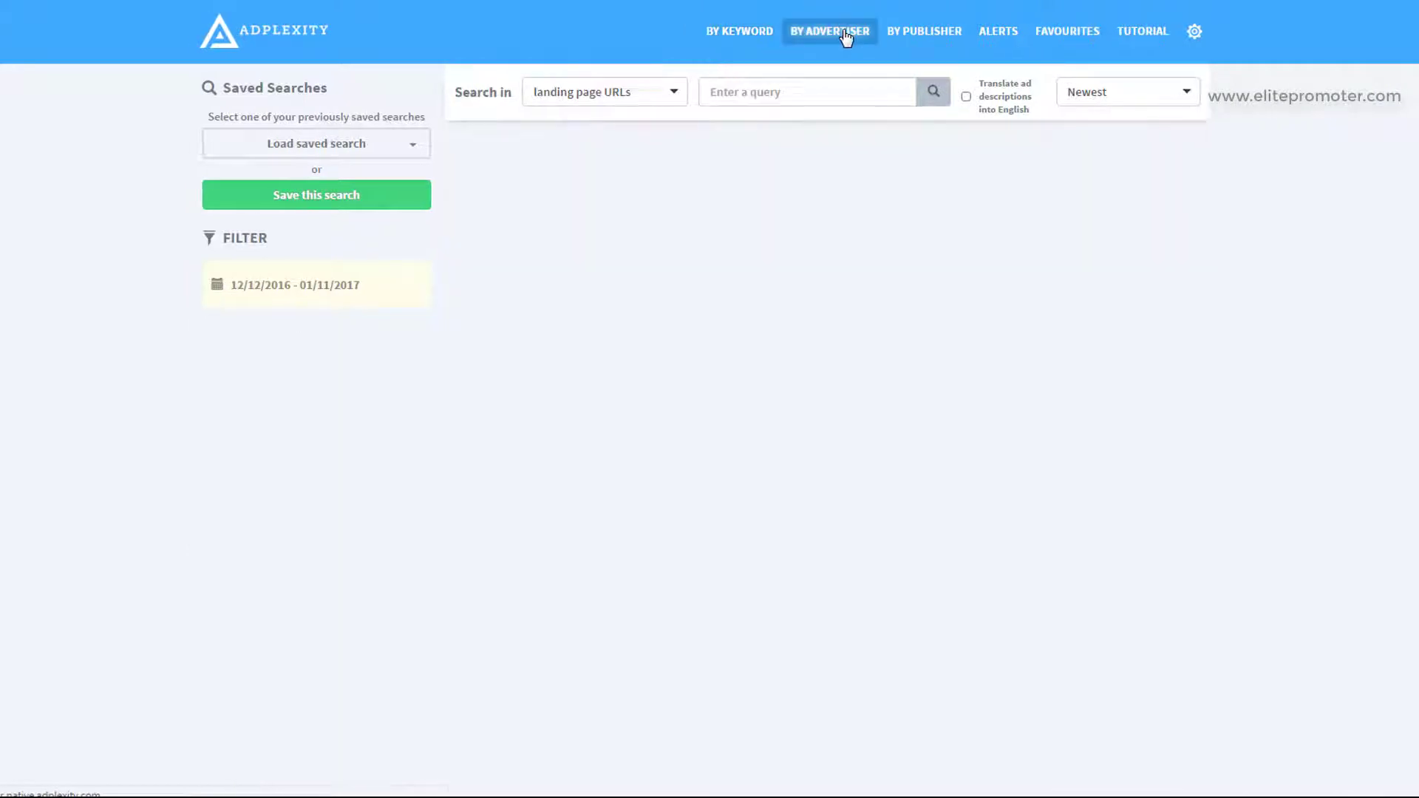
{"action": "left_click", "coordinate": [757, 97]}
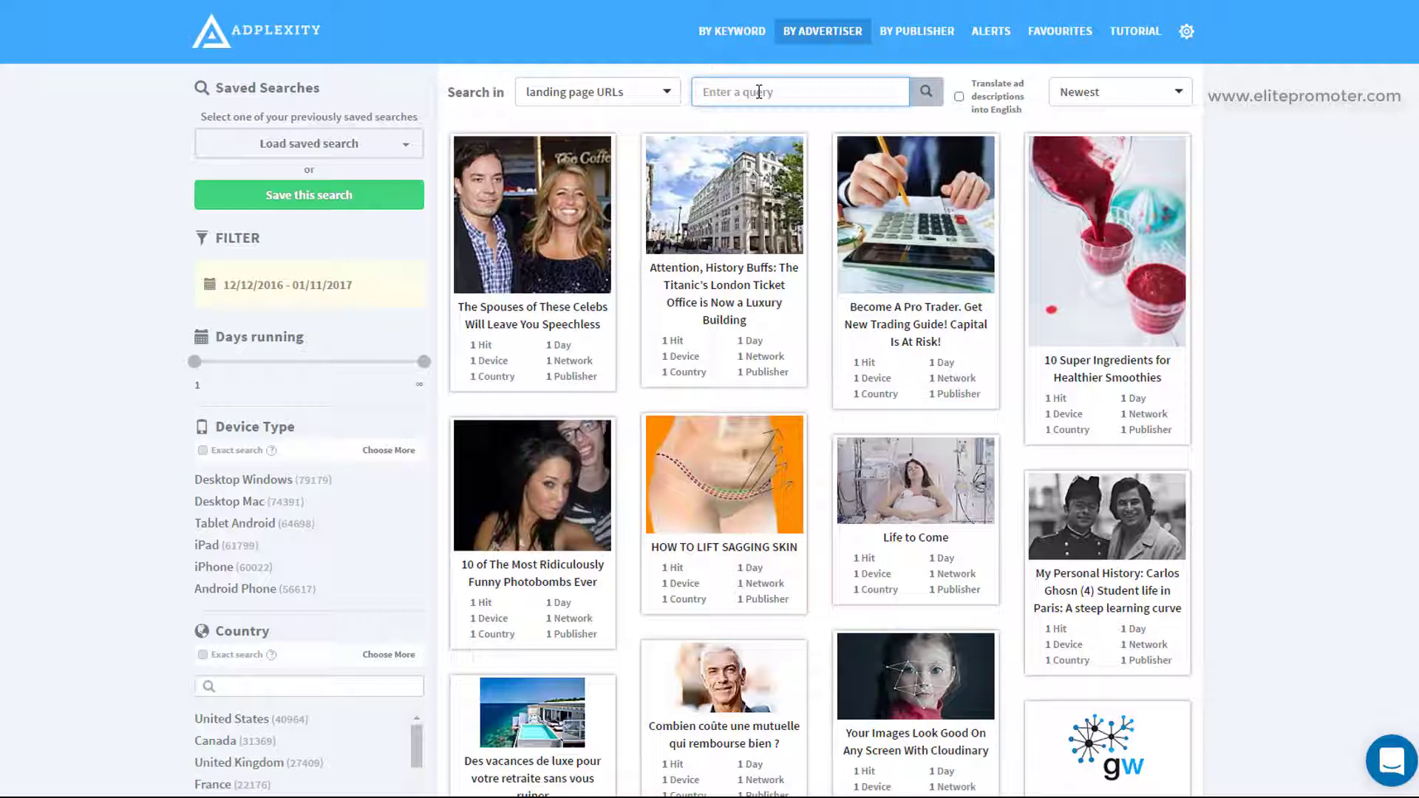
{"action": "left_click", "coordinate": [664, 92]}
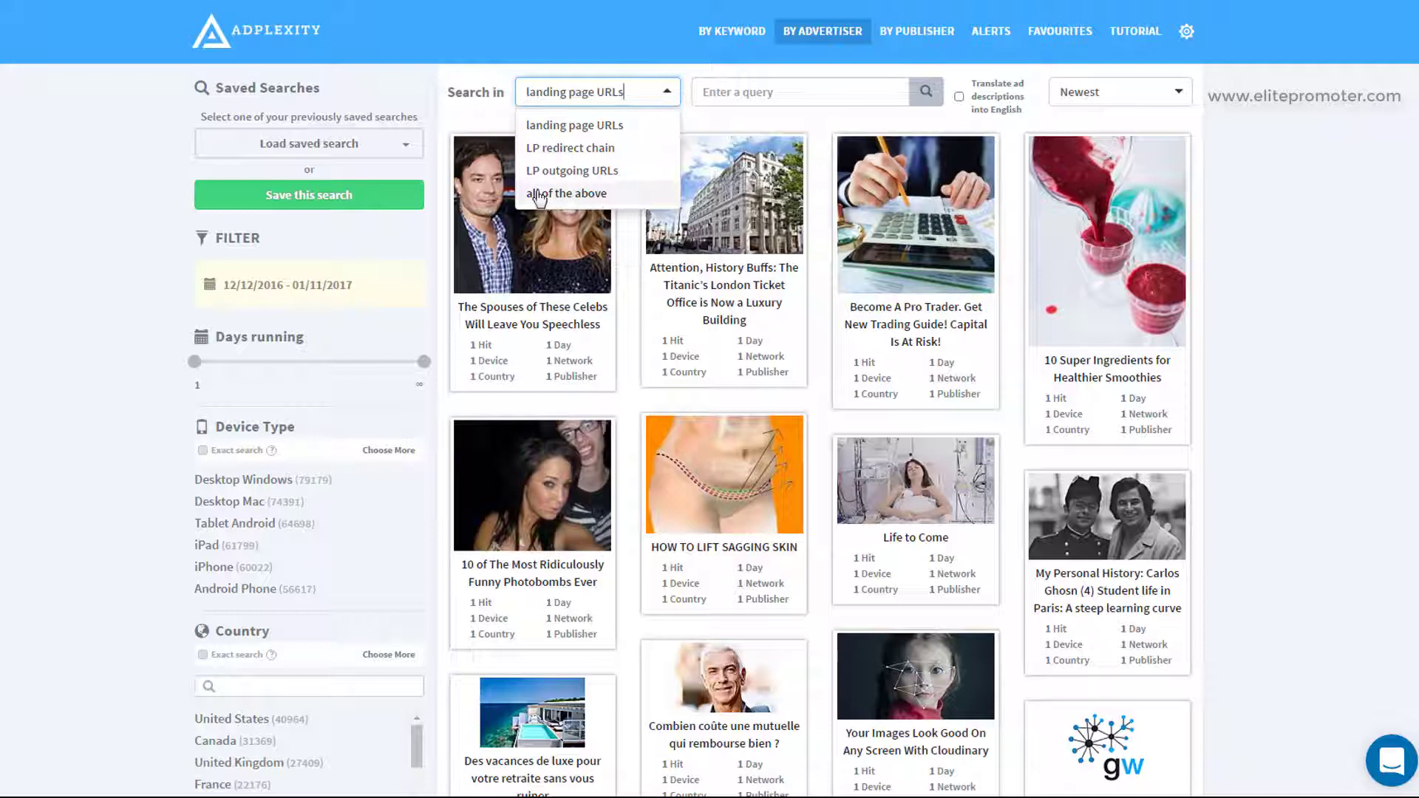
{"action": "left_click", "coordinate": [768, 140]}
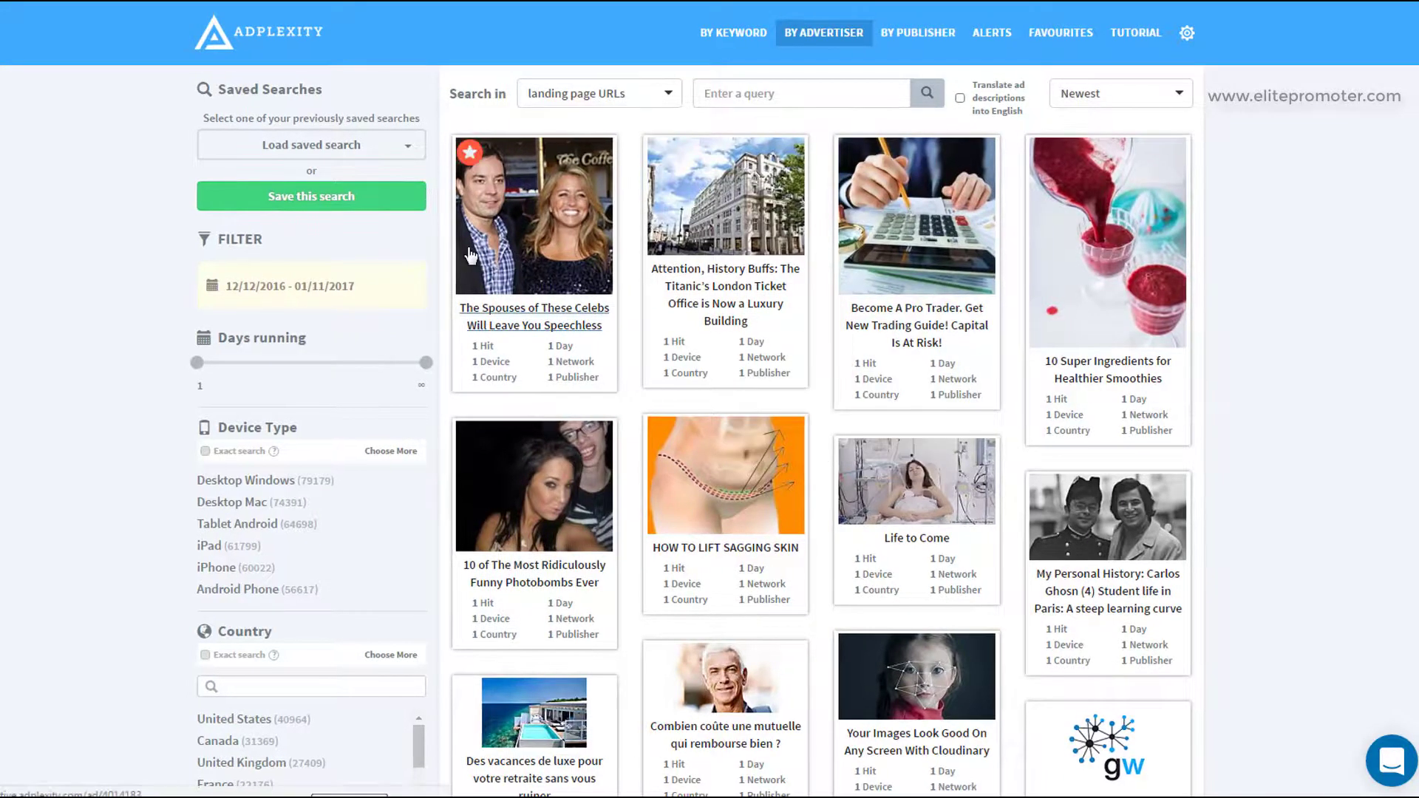
{"action": "mouse_move", "coordinate": [454, 295]}
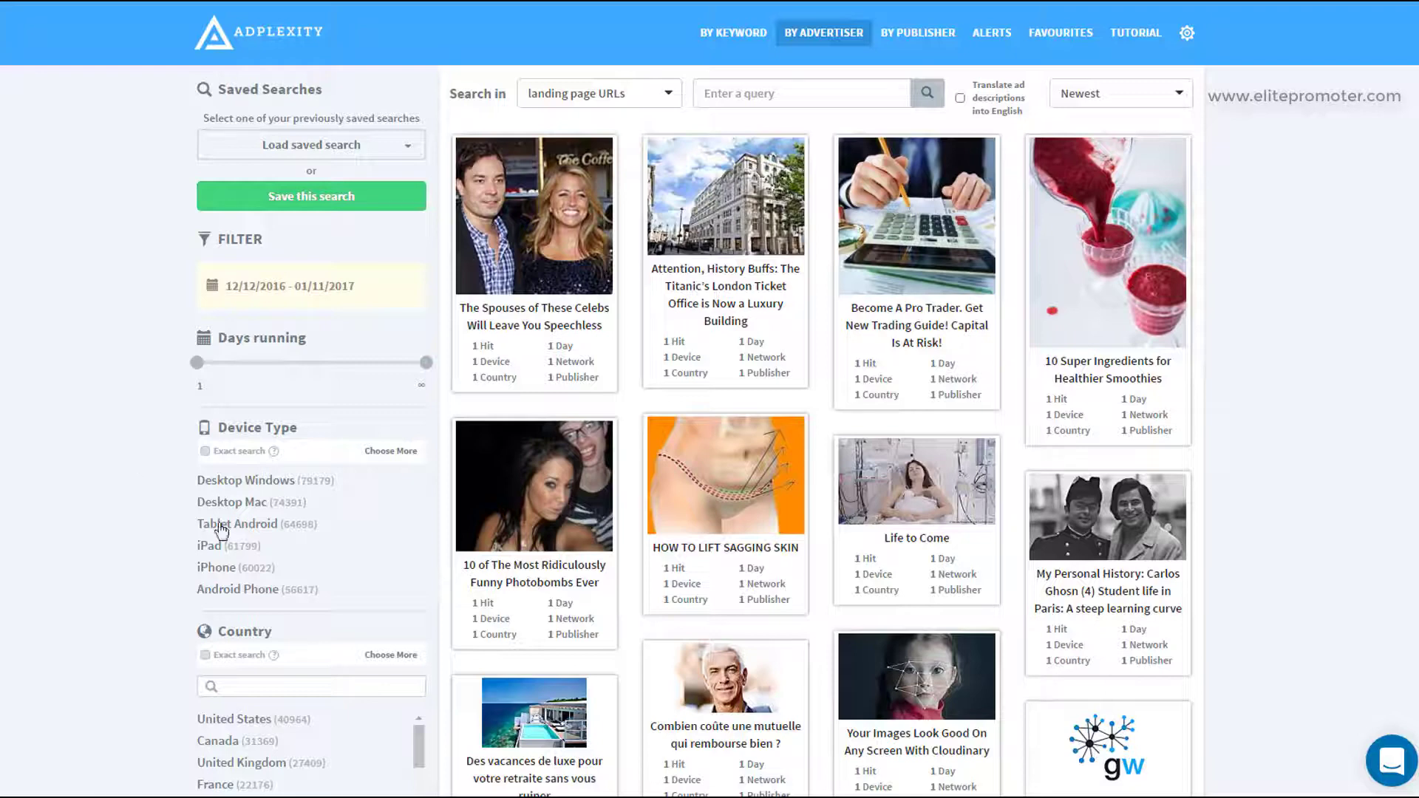
{"action": "scroll", "coordinate": [244, 620], "scroll_direction": "down", "scroll_amount": 1}
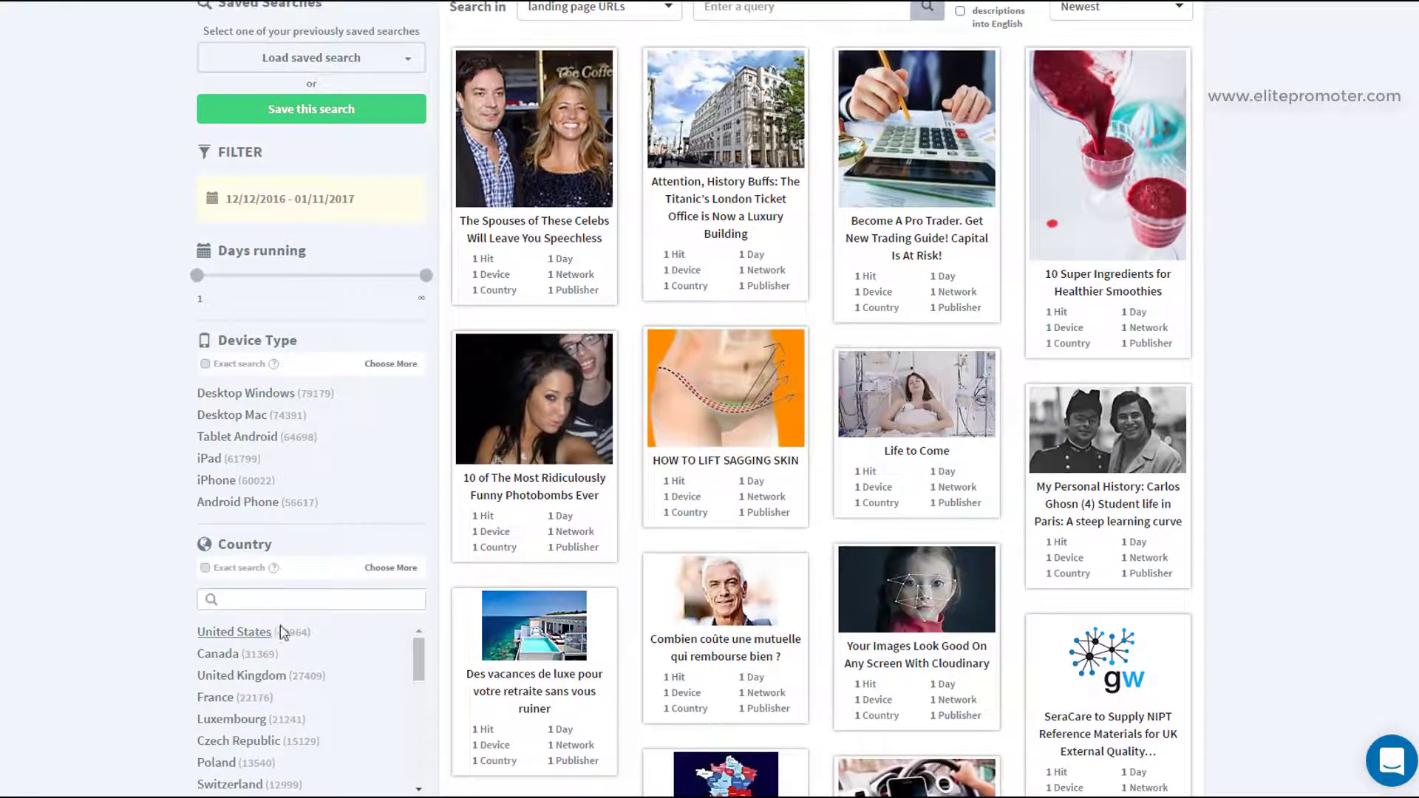
{"action": "scroll", "coordinate": [282, 635], "scroll_direction": "up", "scroll_amount": 1}
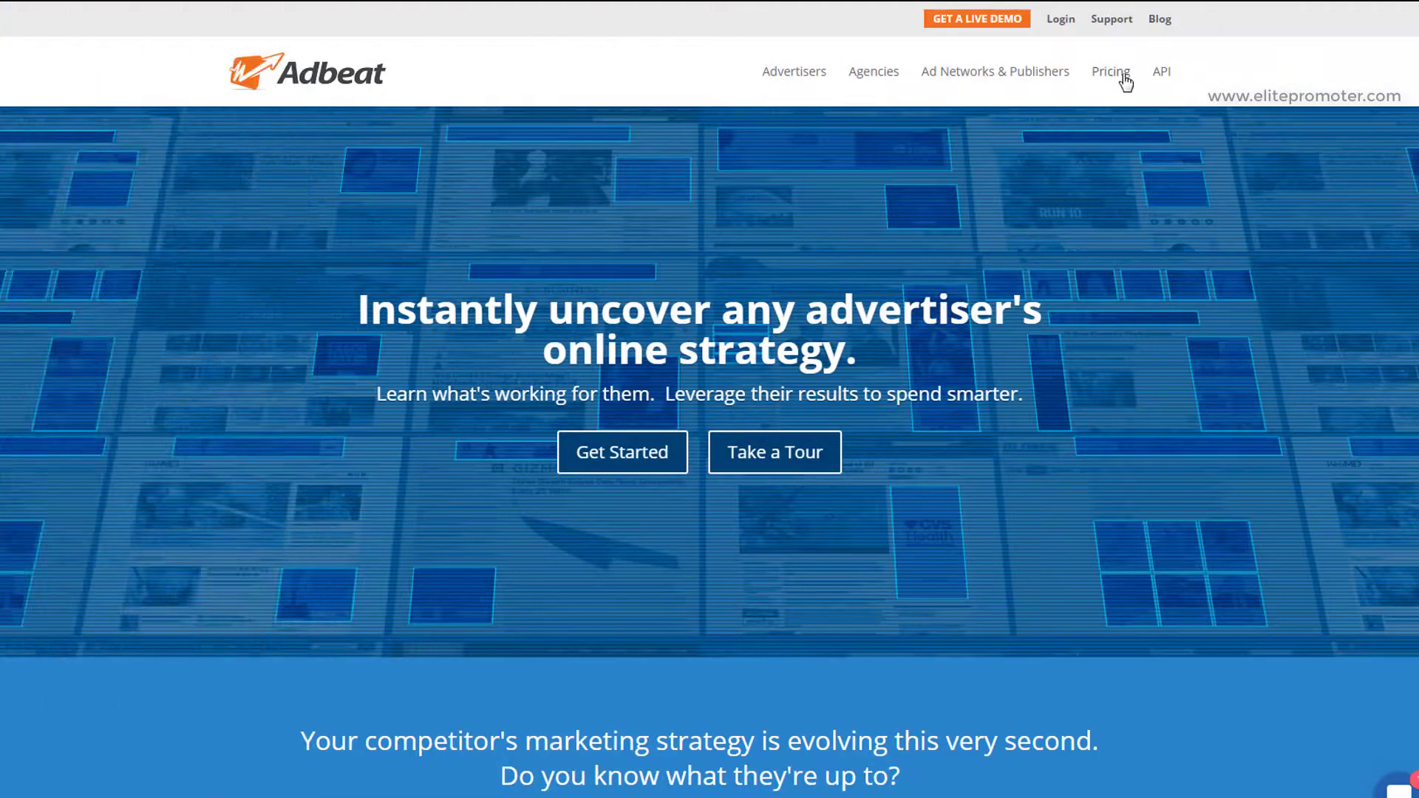
Show Adbeat's pricing plans and highlight 'Native Ad Networks' in the Advanced tier
{"action": "left_click", "coordinate": [1121, 76]}
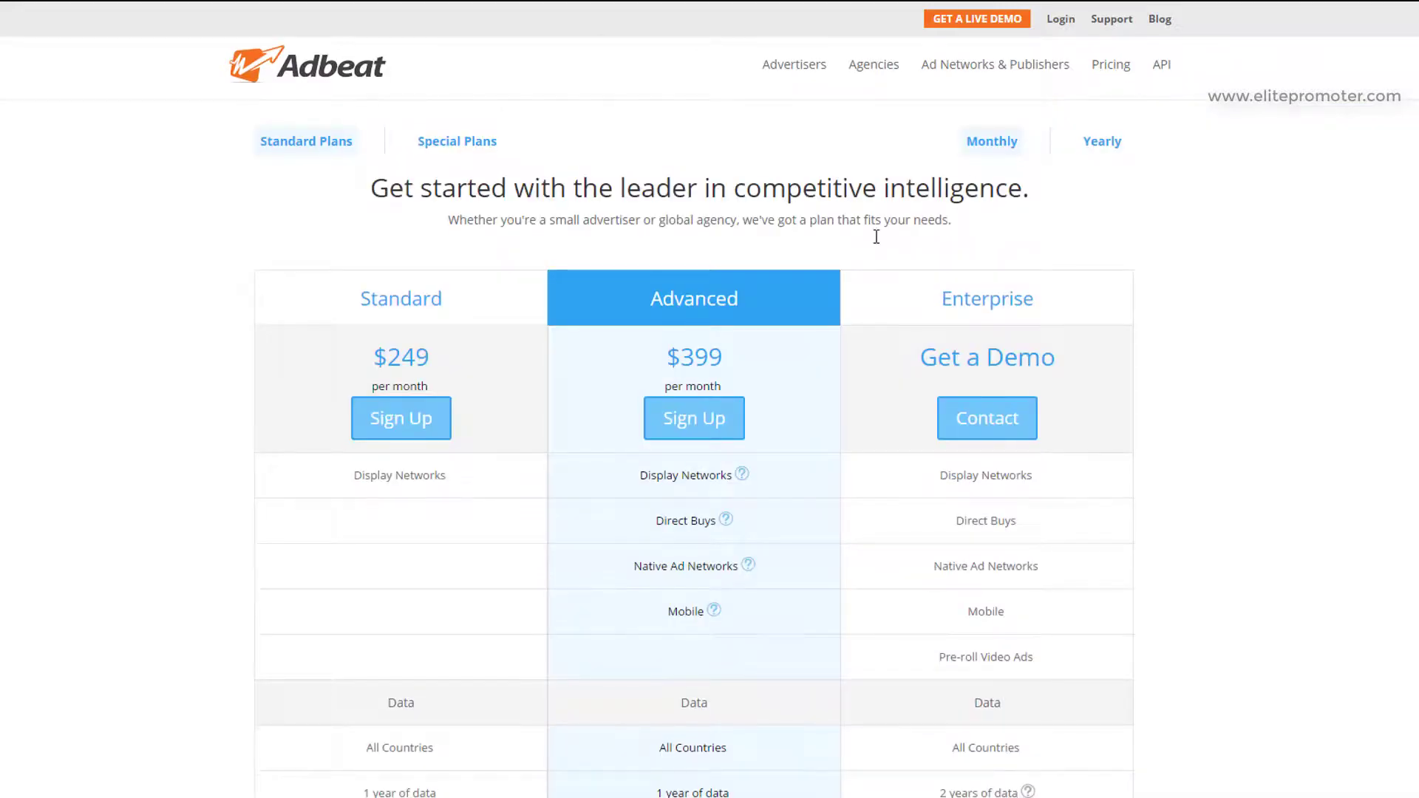
{"action": "left_click_drag", "start_coordinate": [630, 574], "coordinate": [739, 571]}
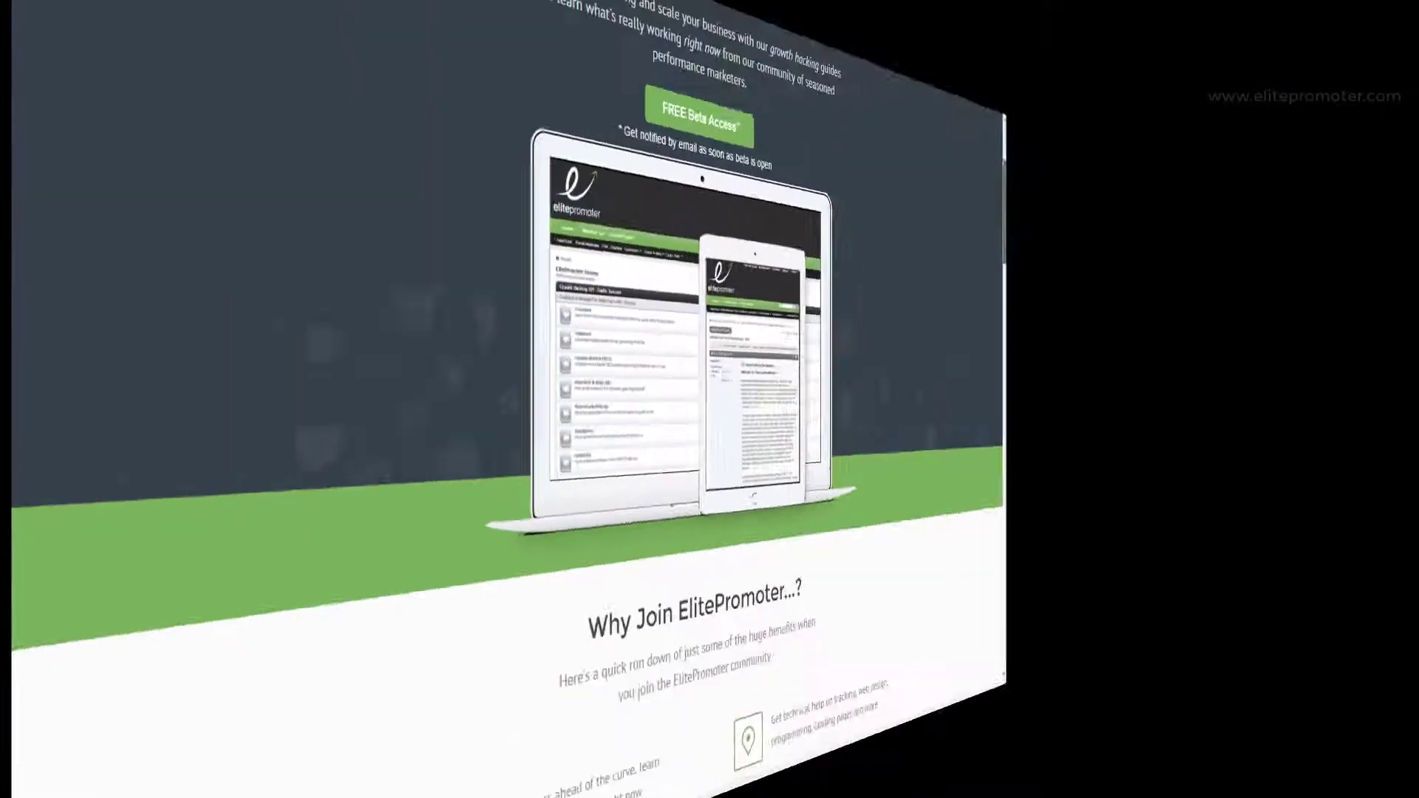
Scroll the ElitePromoter page to the topics list: Facebook lead generation, native advertising, SEO, spy tools
{"action": "scroll", "coordinate": [709, 433], "scroll_direction": "down", "scroll_amount": 3}
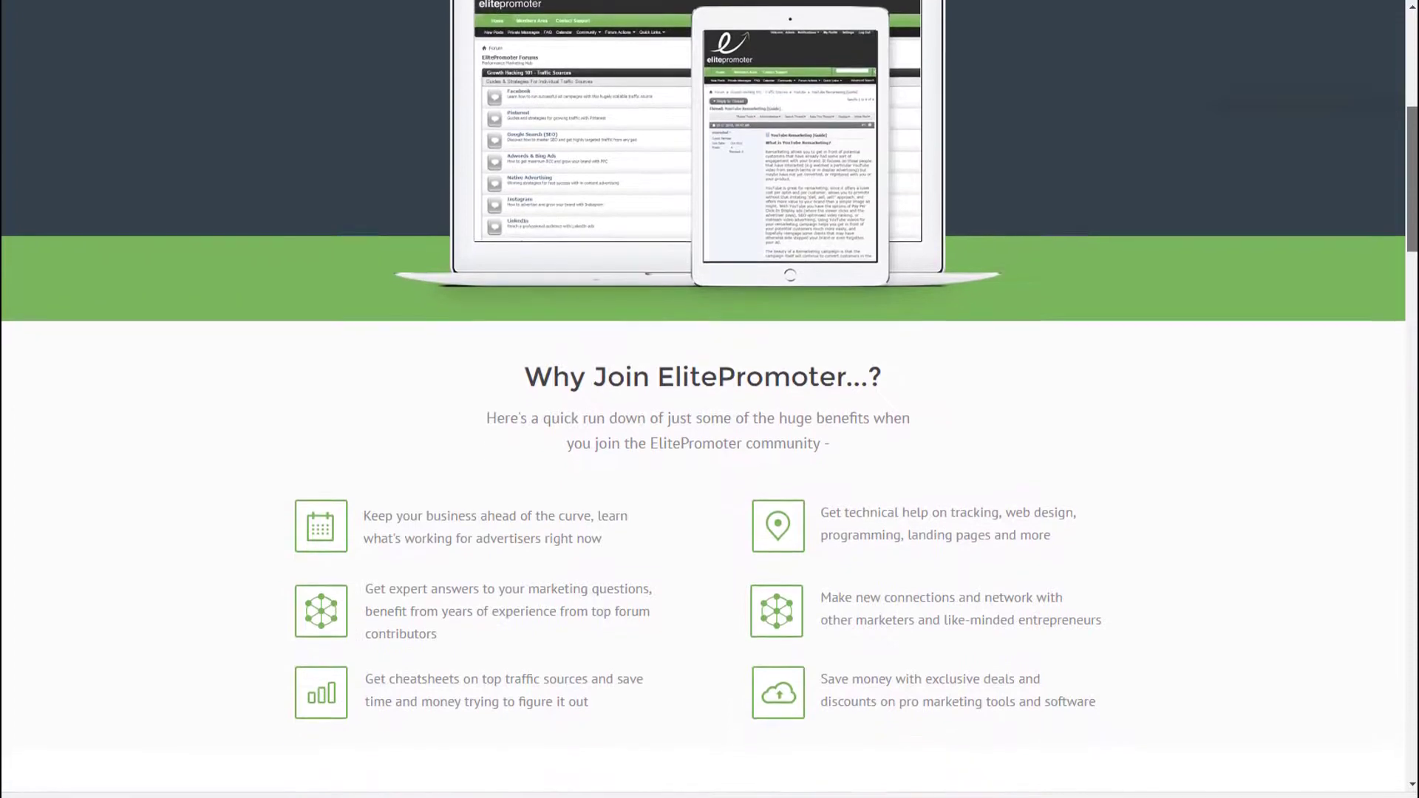
{"action": "scroll", "coordinate": [709, 433], "scroll_direction": "down", "scroll_amount": 3}
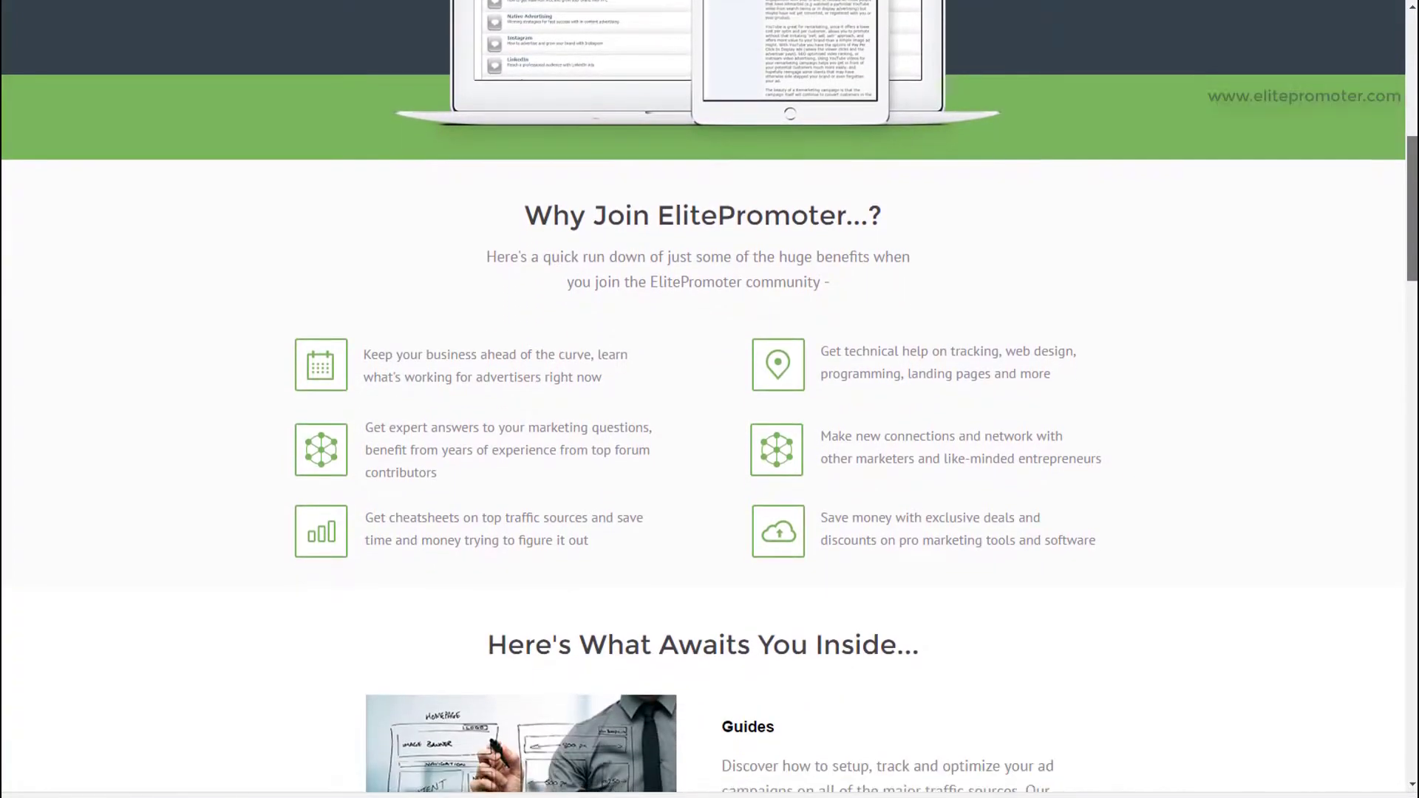
{"action": "scroll", "coordinate": [710, 433], "scroll_direction": "down", "scroll_amount": 3}
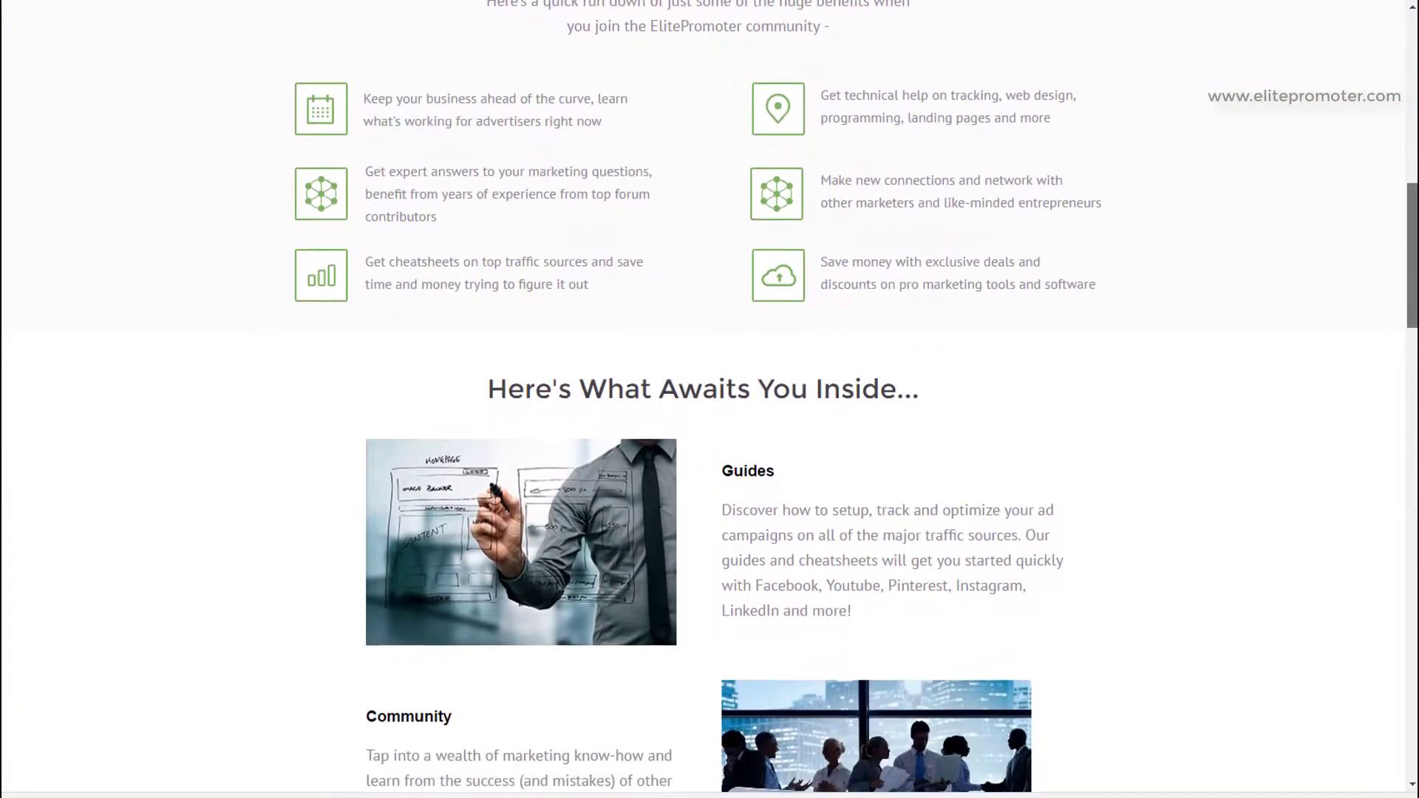
{"action": "scroll", "coordinate": [710, 433], "scroll_direction": "down", "scroll_amount": 3}
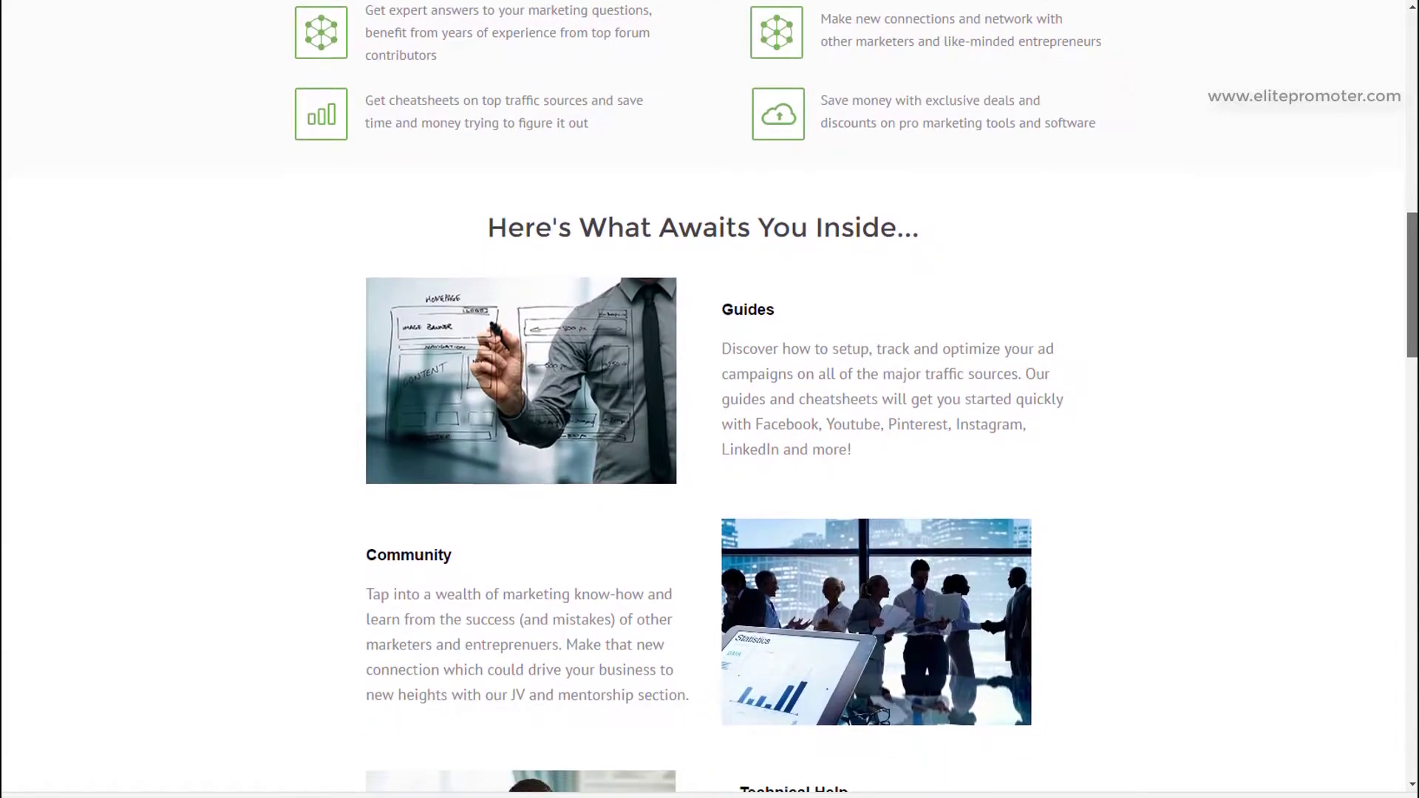
{"action": "scroll", "coordinate": [709, 433], "scroll_direction": "down", "scroll_amount": 2}
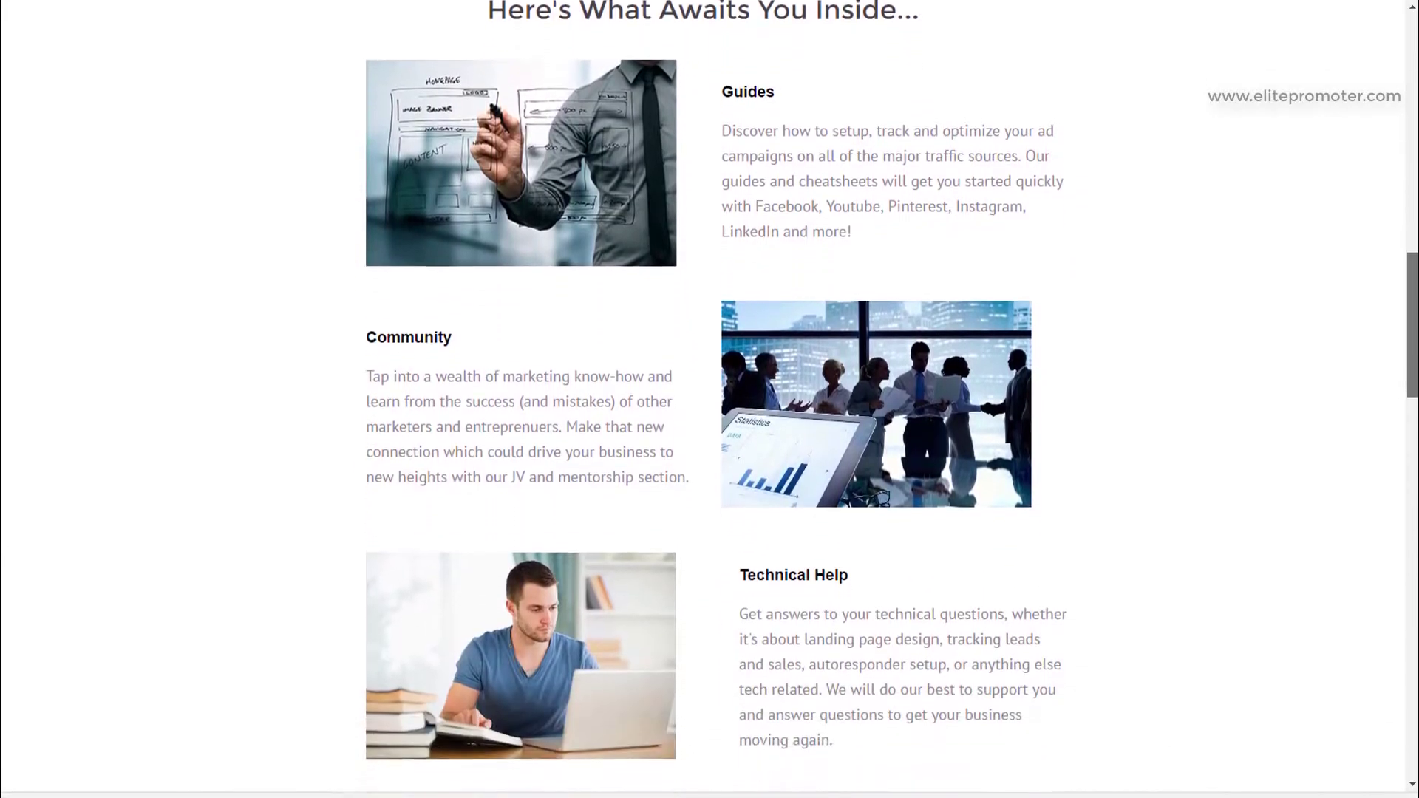
{"action": "scroll", "coordinate": [710, 433], "scroll_direction": "down", "scroll_amount": 1}
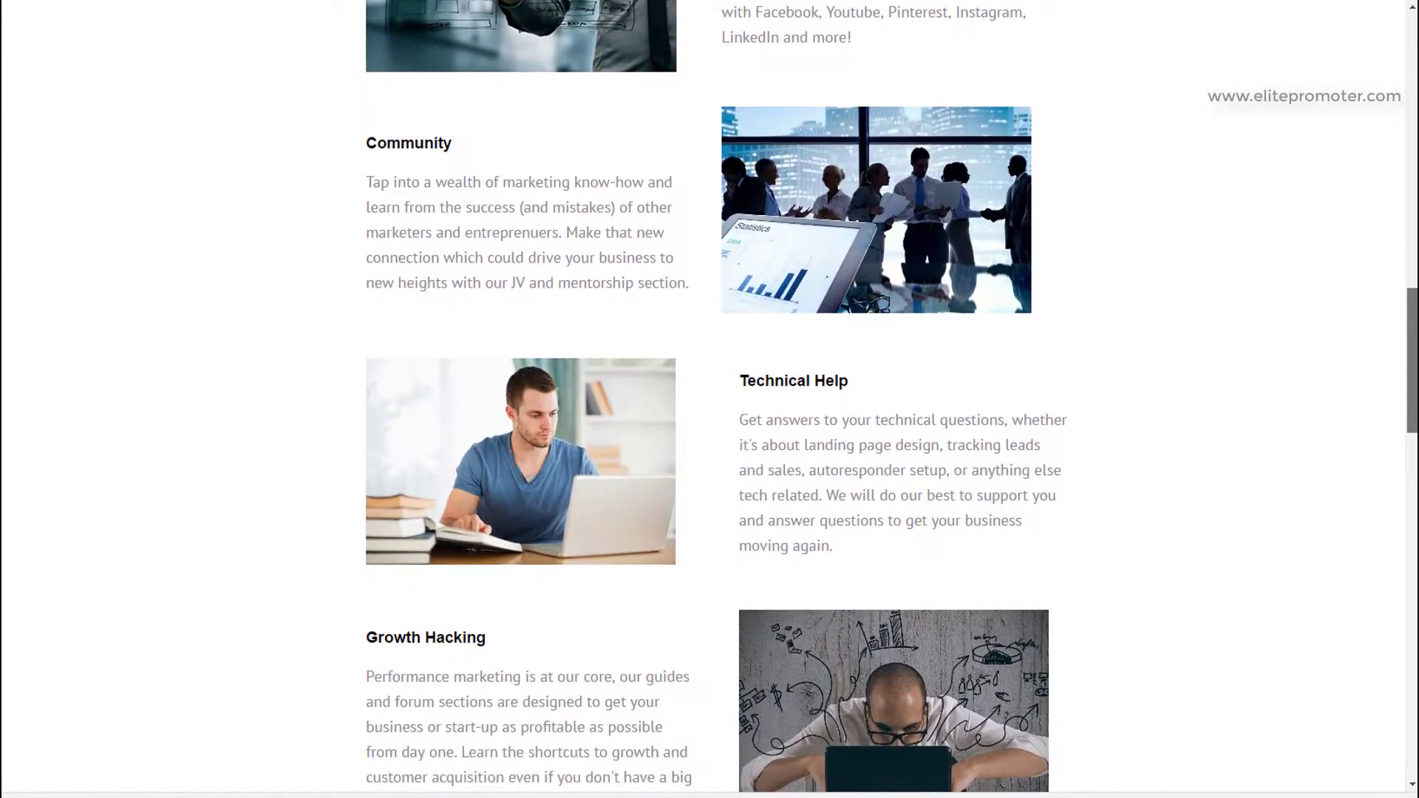
{"action": "scroll", "coordinate": [709, 433], "scroll_direction": "down", "scroll_amount": 3}
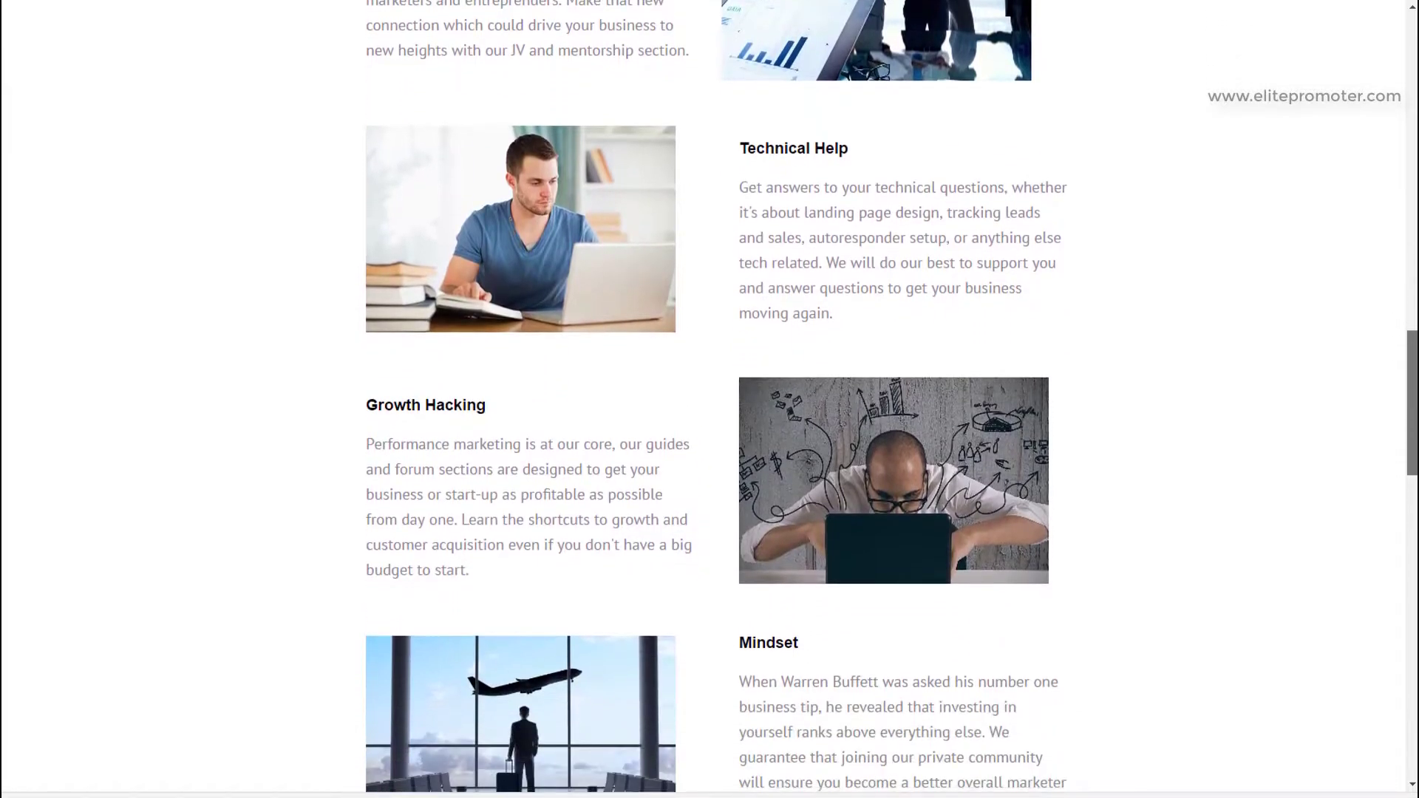
{"action": "scroll", "coordinate": [709, 433], "scroll_direction": "down", "scroll_amount": 2}
{"action": "scroll", "coordinate": [709, 433], "scroll_direction": "down", "scroll_amount": 3}
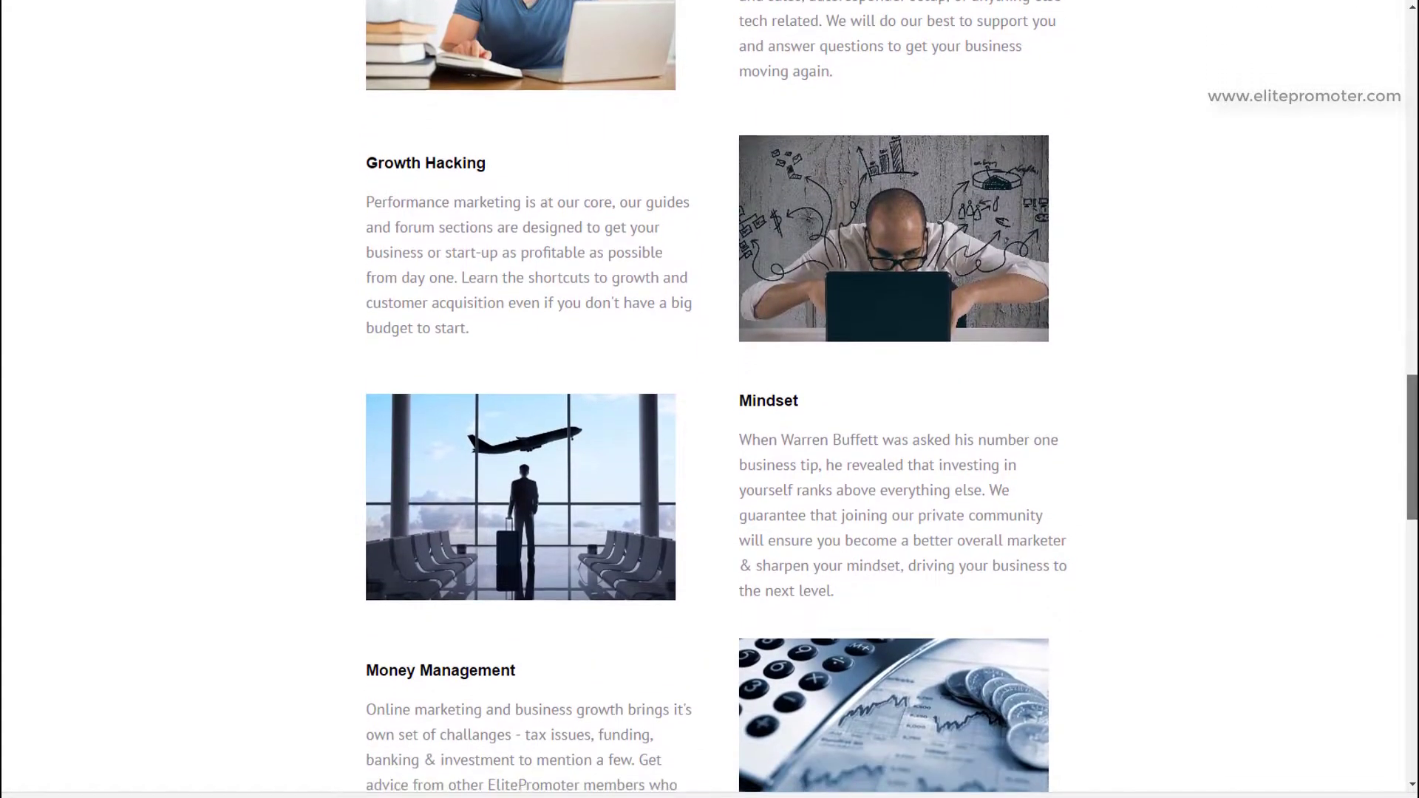
{"action": "scroll", "coordinate": [709, 433], "scroll_direction": "down", "scroll_amount": 3}
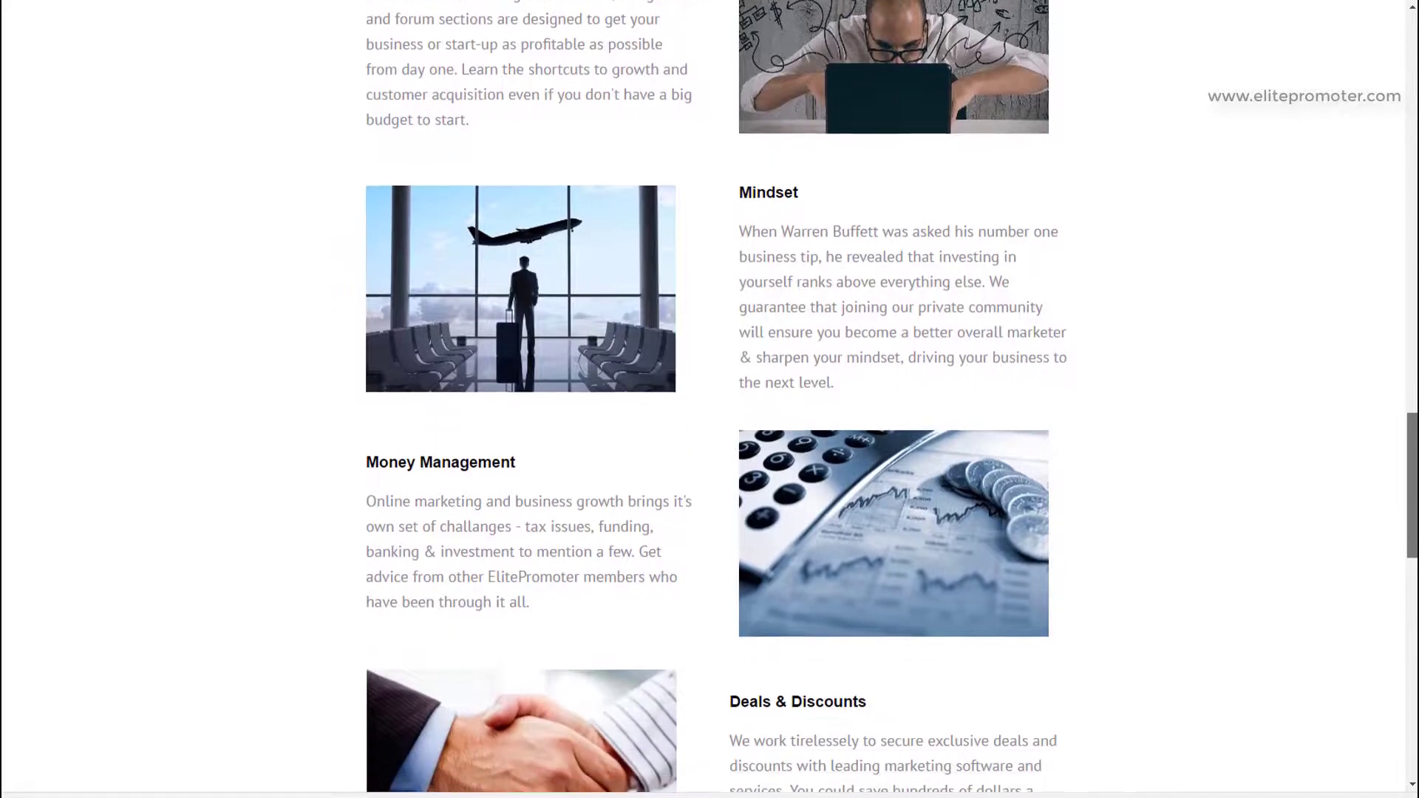
{"action": "scroll", "coordinate": [709, 433], "scroll_direction": "down", "scroll_amount": 2}
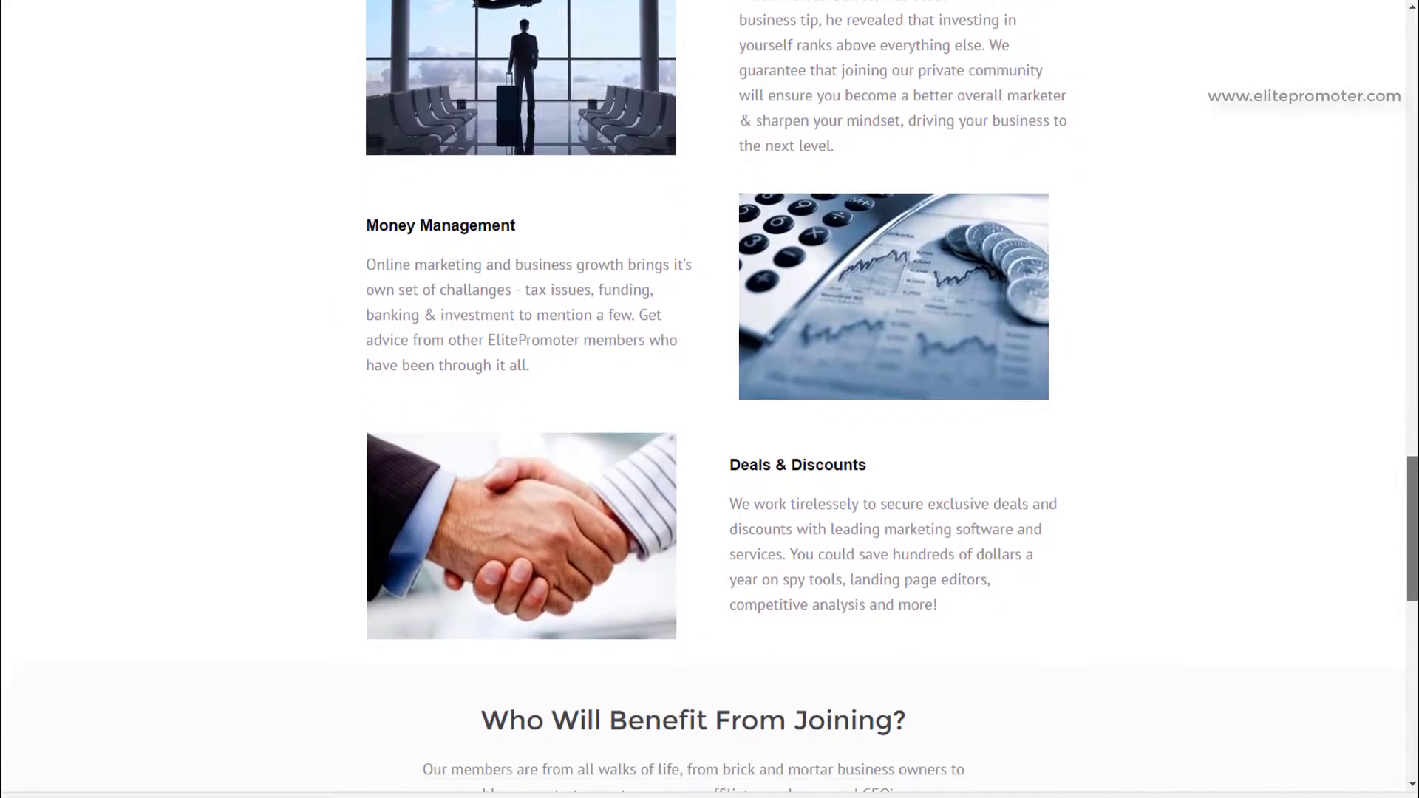
{"action": "scroll", "coordinate": [709, 433], "scroll_direction": "down", "scroll_amount": 4}
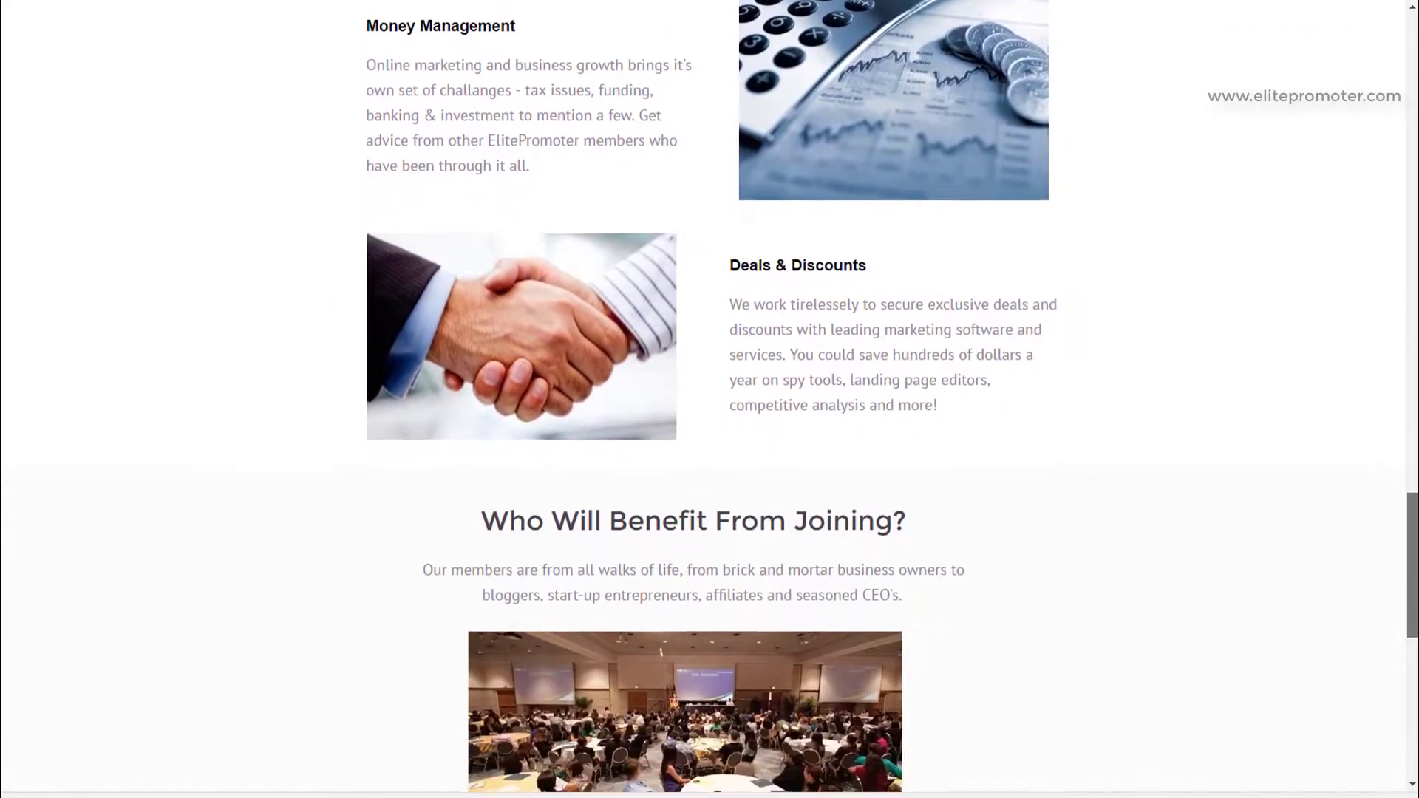
{"action": "scroll", "coordinate": [709, 433], "scroll_direction": "down", "scroll_amount": 2}
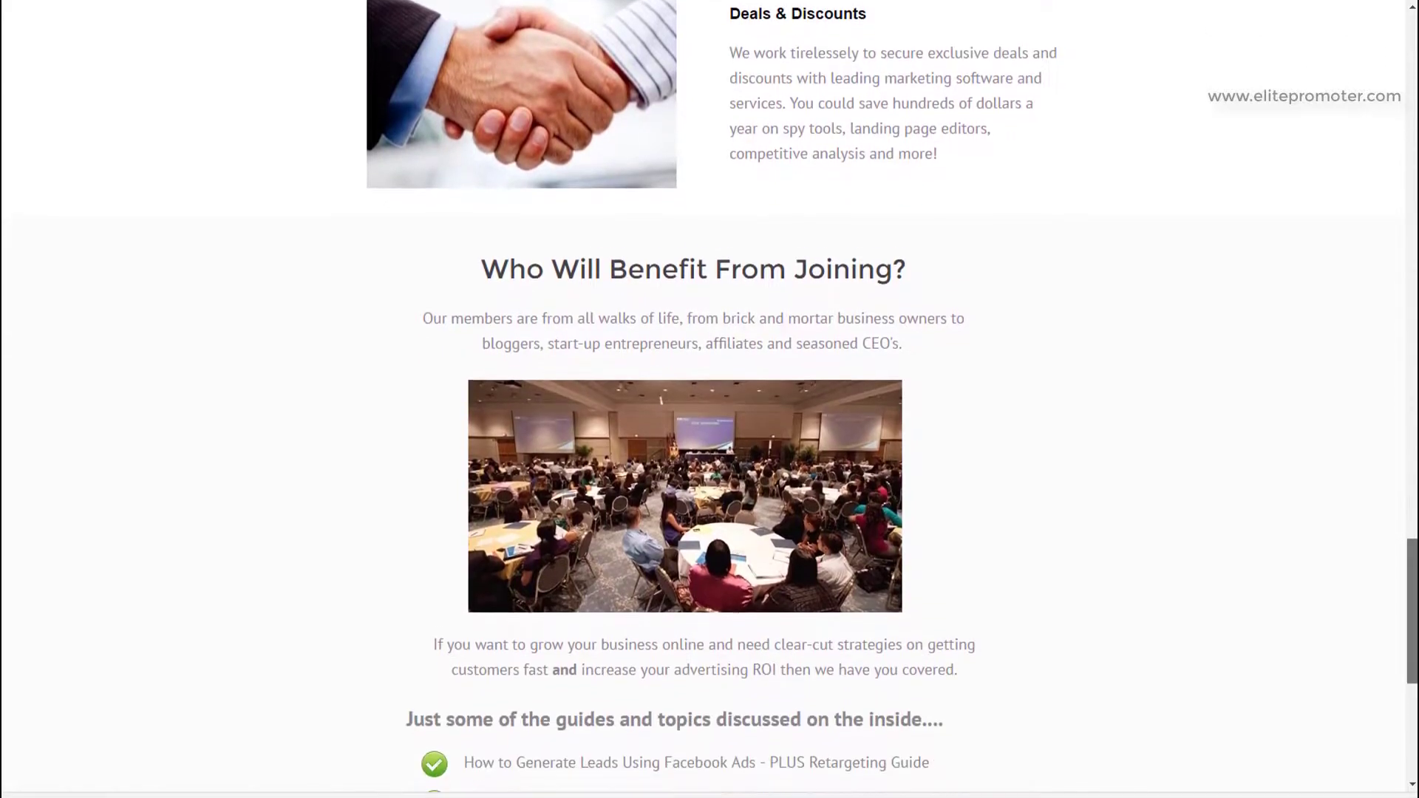
{"action": "scroll", "coordinate": [710, 433], "scroll_direction": "down", "scroll_amount": 3}
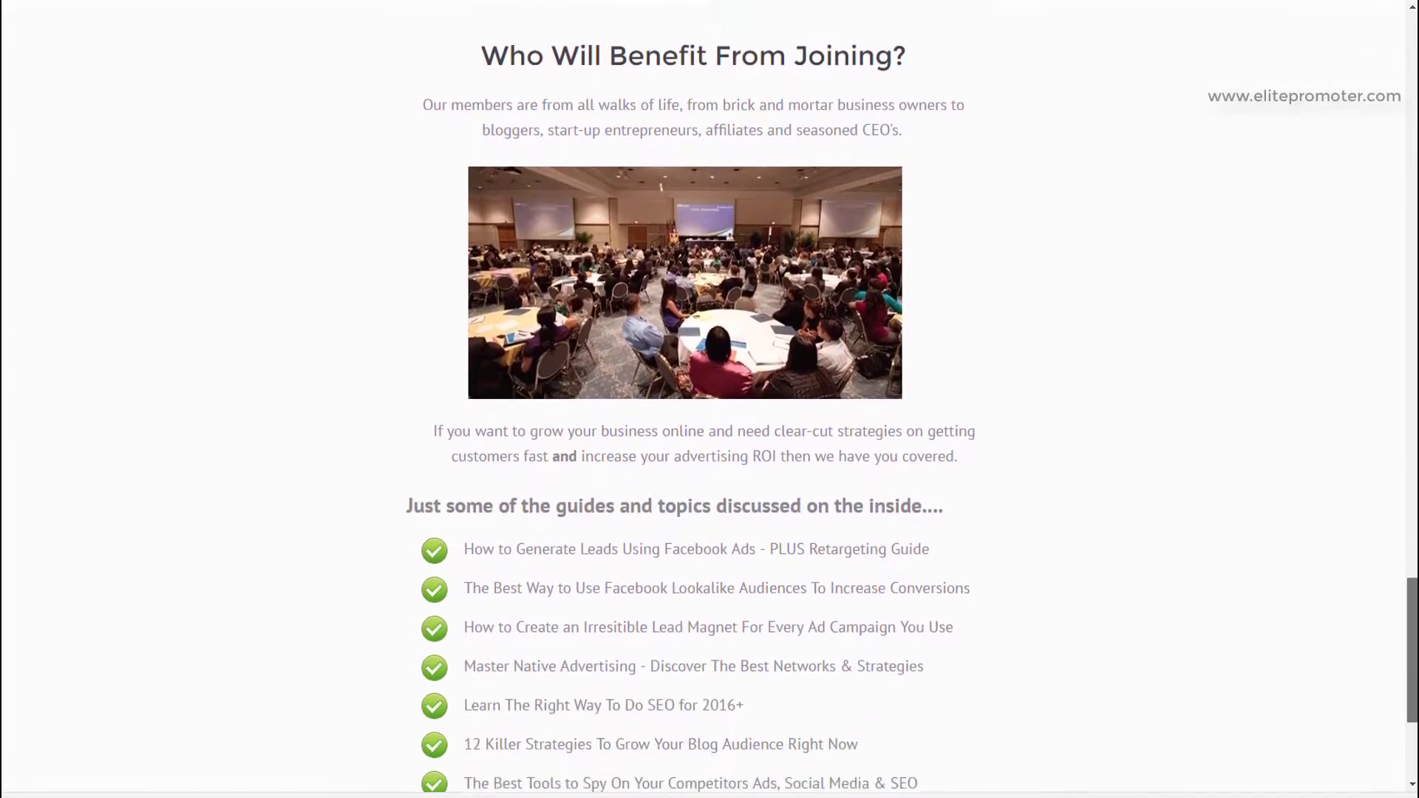